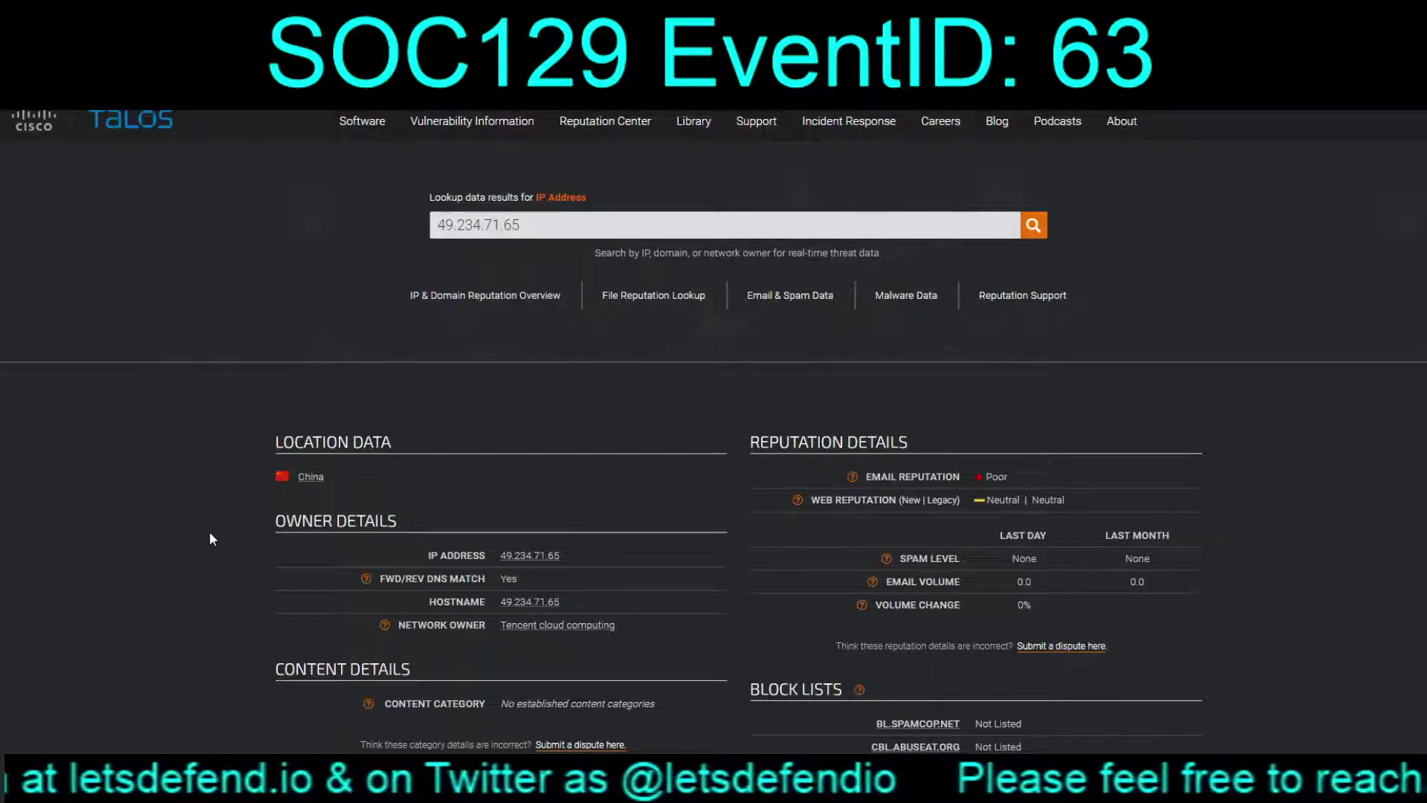
Review the Talos reputation, owner and block list details for IP address 49.234.71.65, and close the lookup page
scroll(865, 727, "down", 1)
scroll(863, 721, "down", 1)
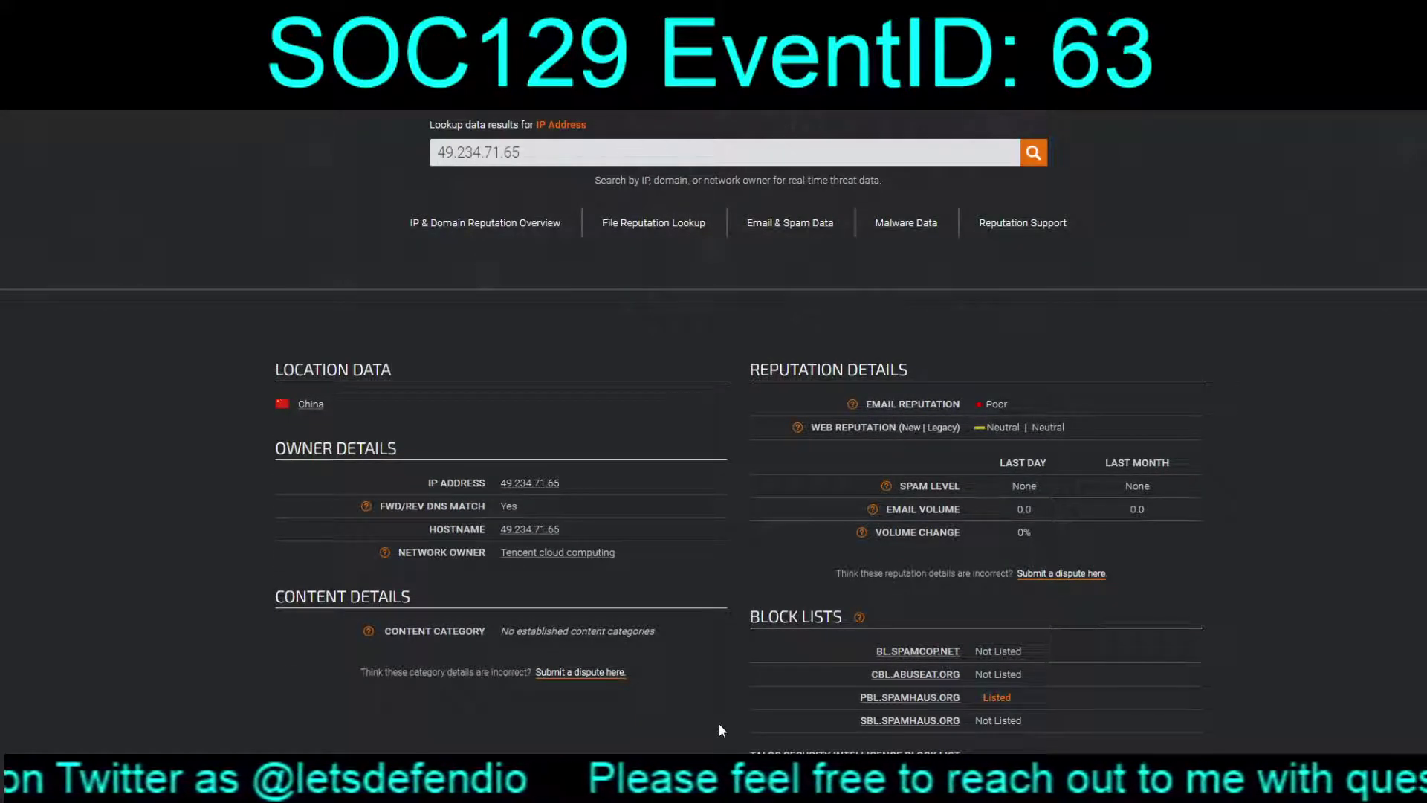
scroll(720, 725, "down", 7)
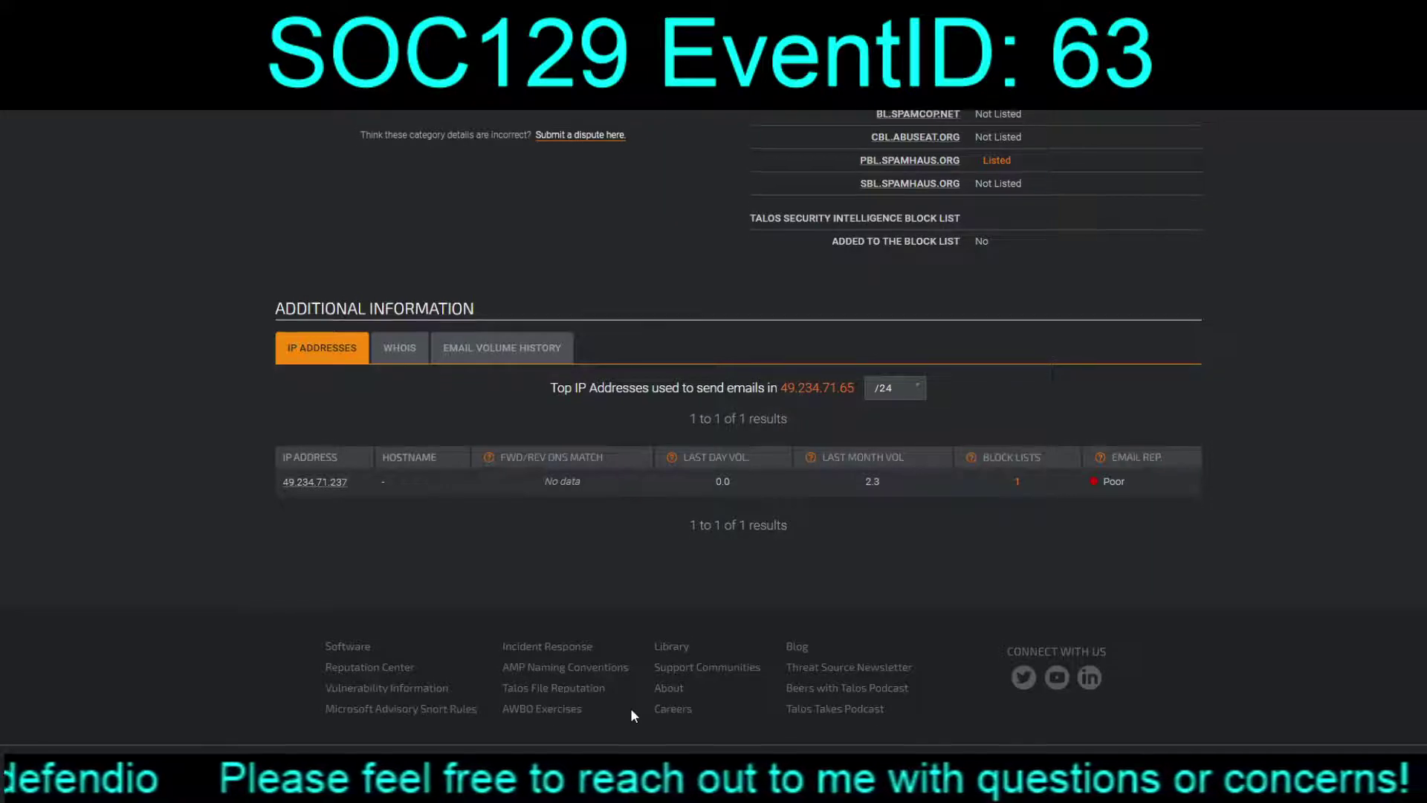
scroll(633, 716, "up", 1)
scroll(631, 714, "up", 7)
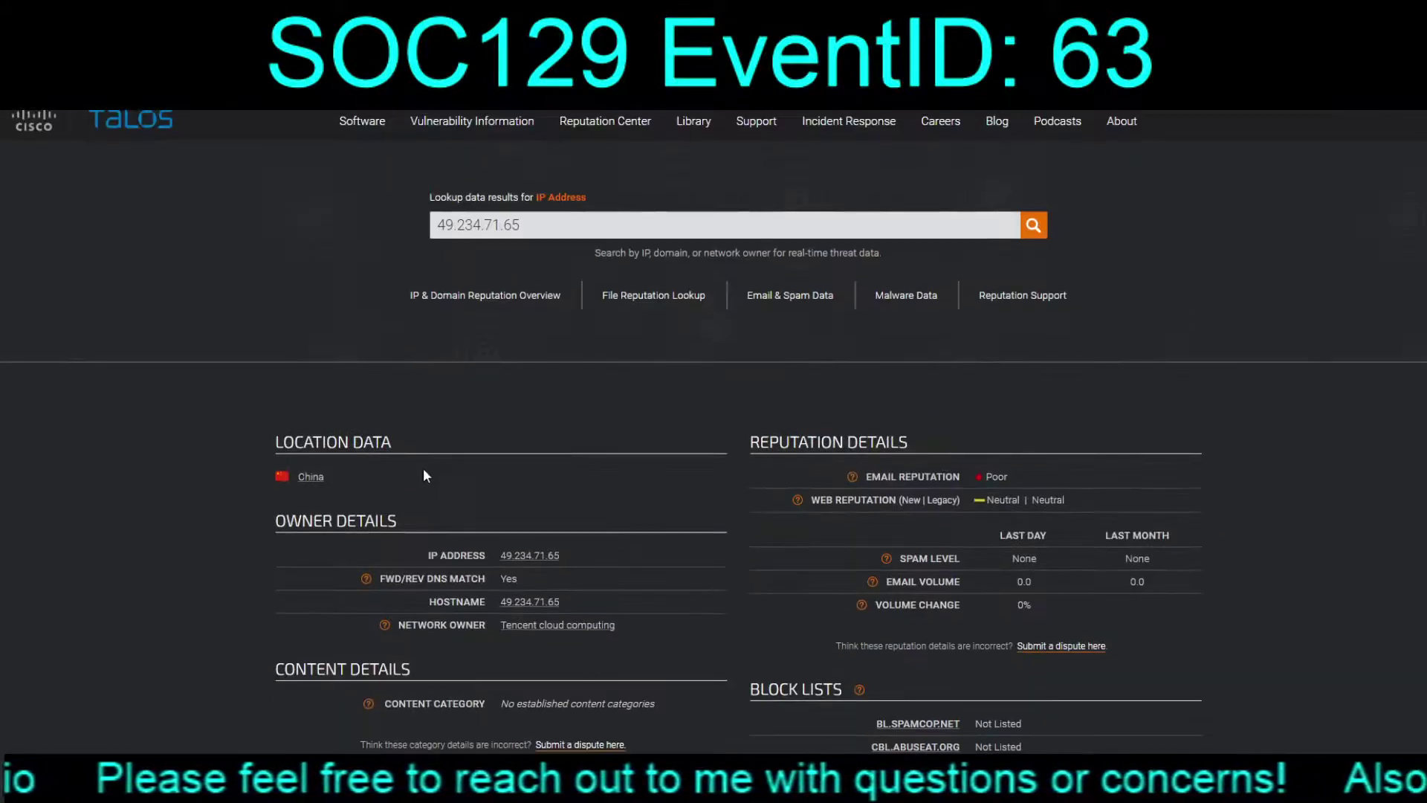
key("ctrl+w")
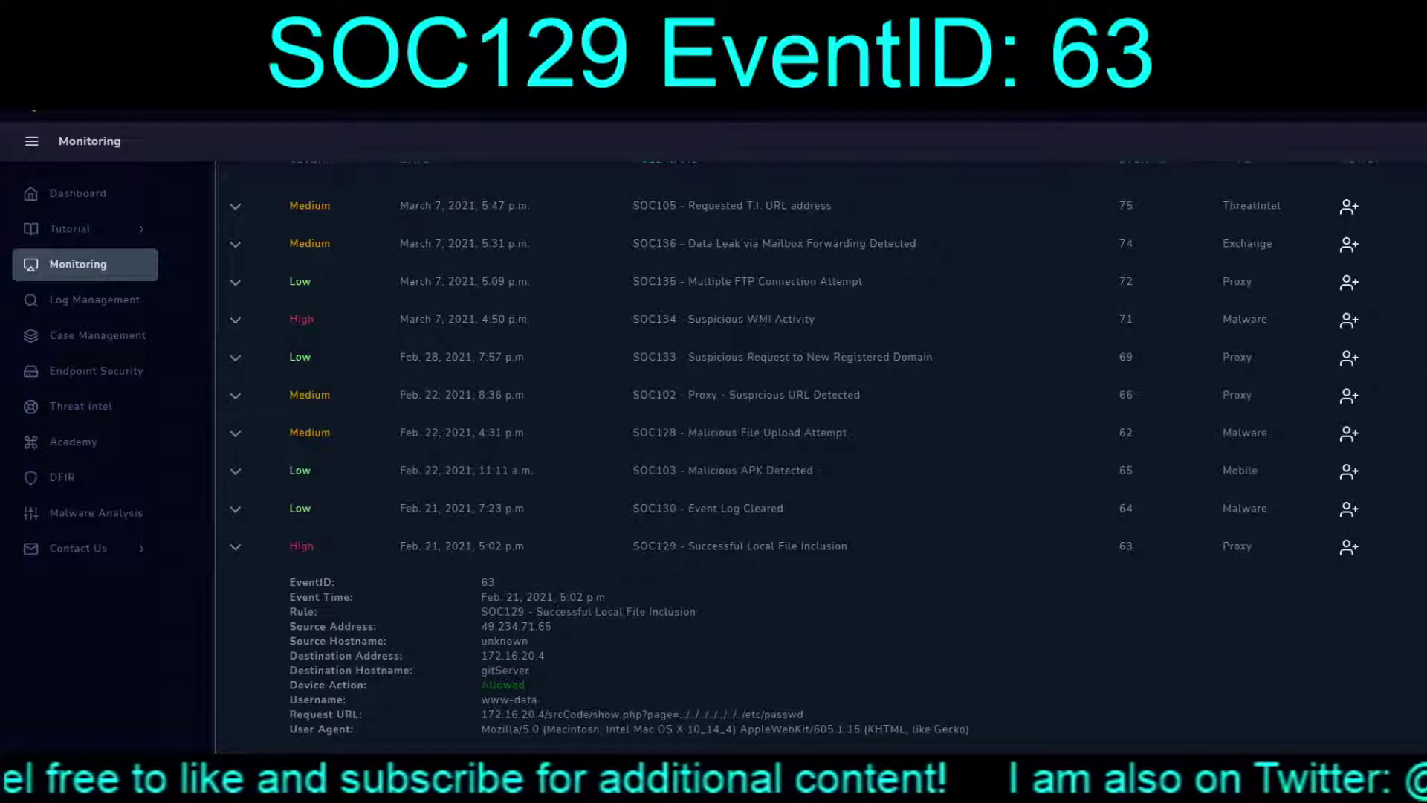
Check the network connections and command history of the gitServer endpoint, highlighting the latest command entry
left_click(102, 121)
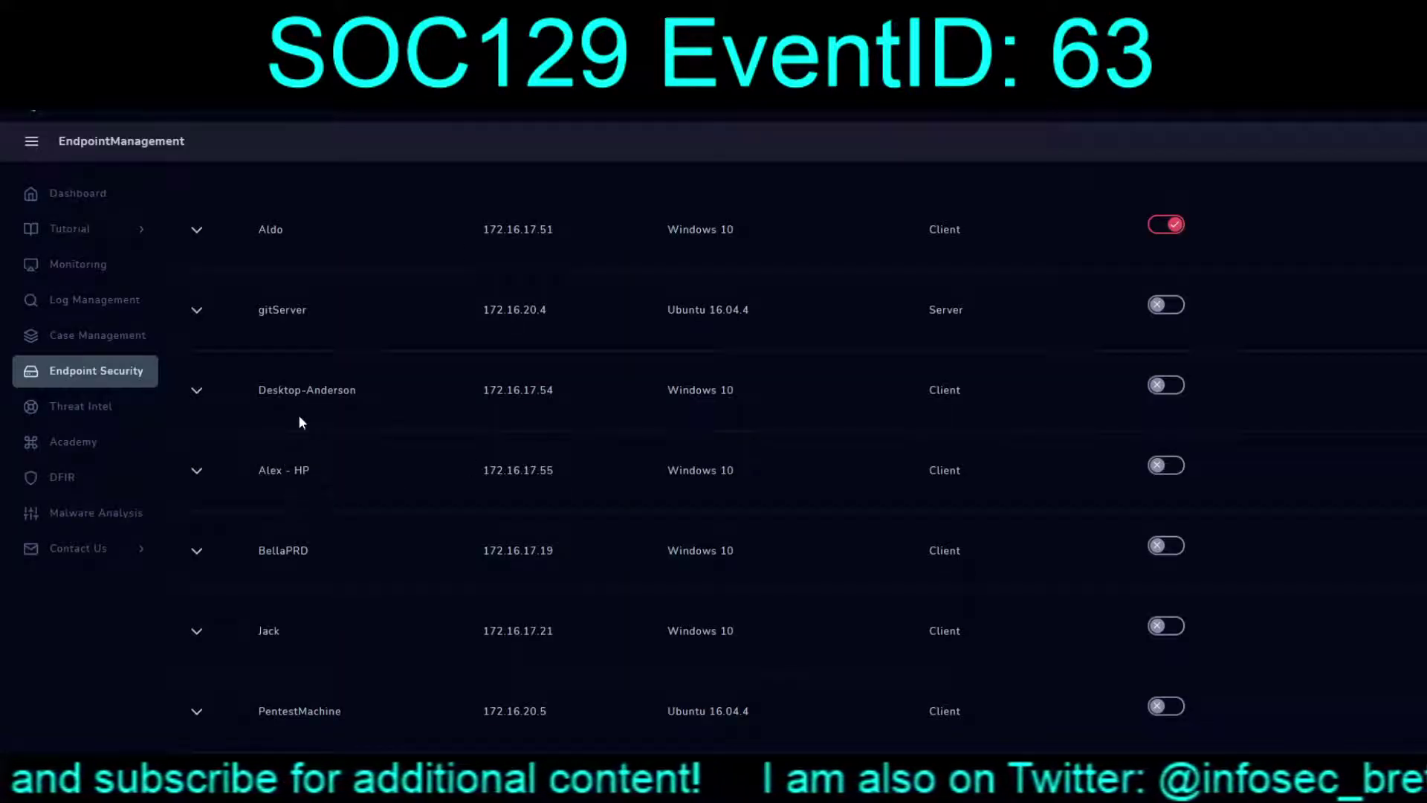
left_click(650, 309)
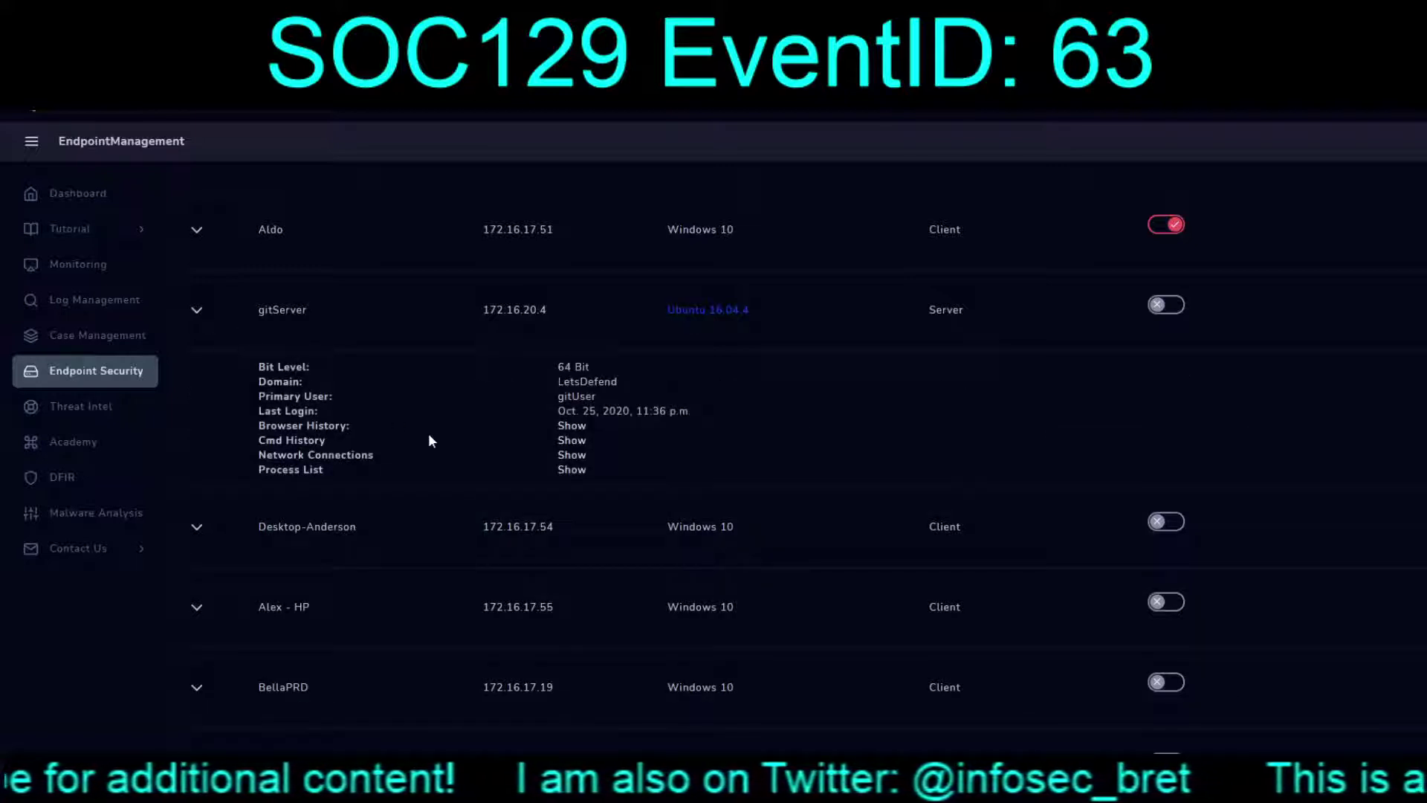
left_click(571, 455)
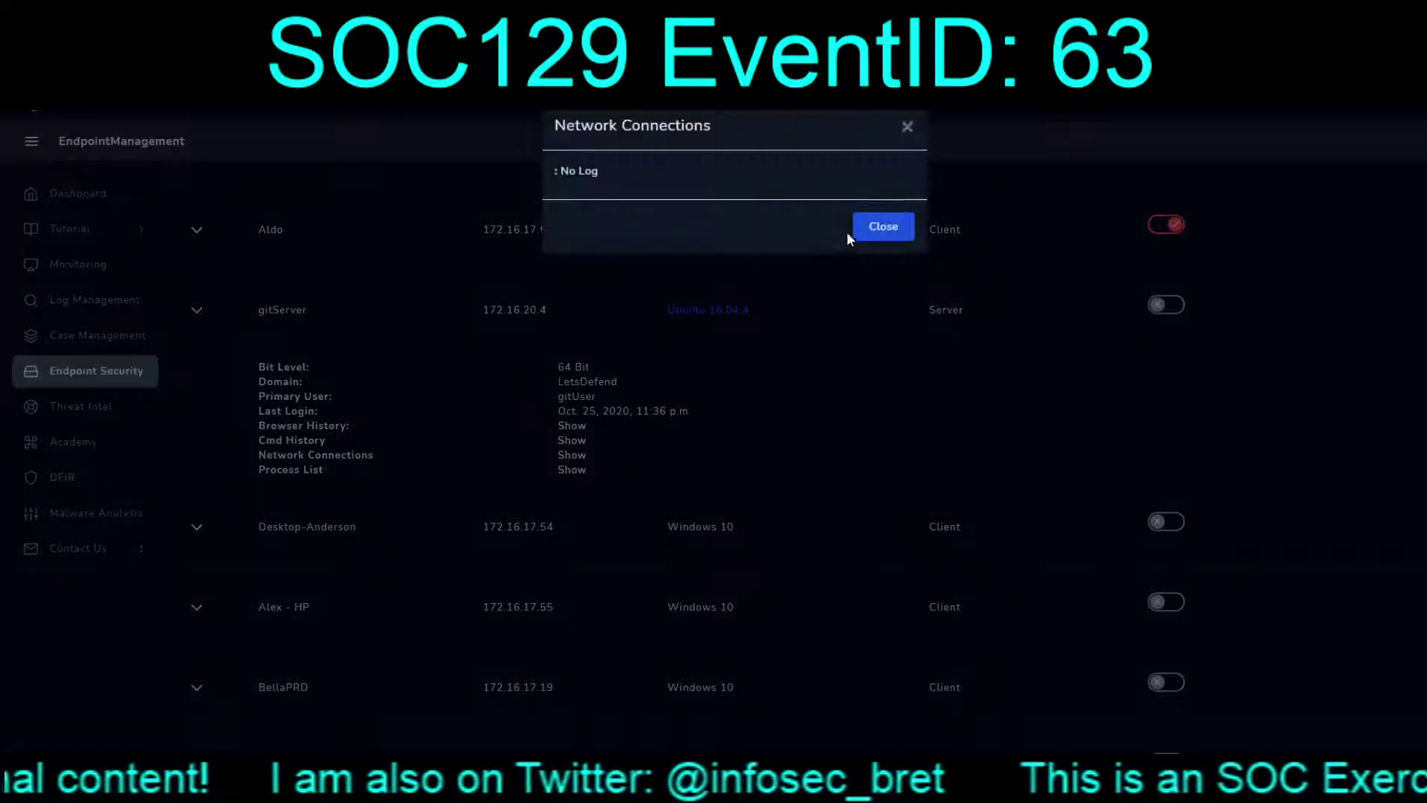
left_click(855, 232)
left_click(571, 440)
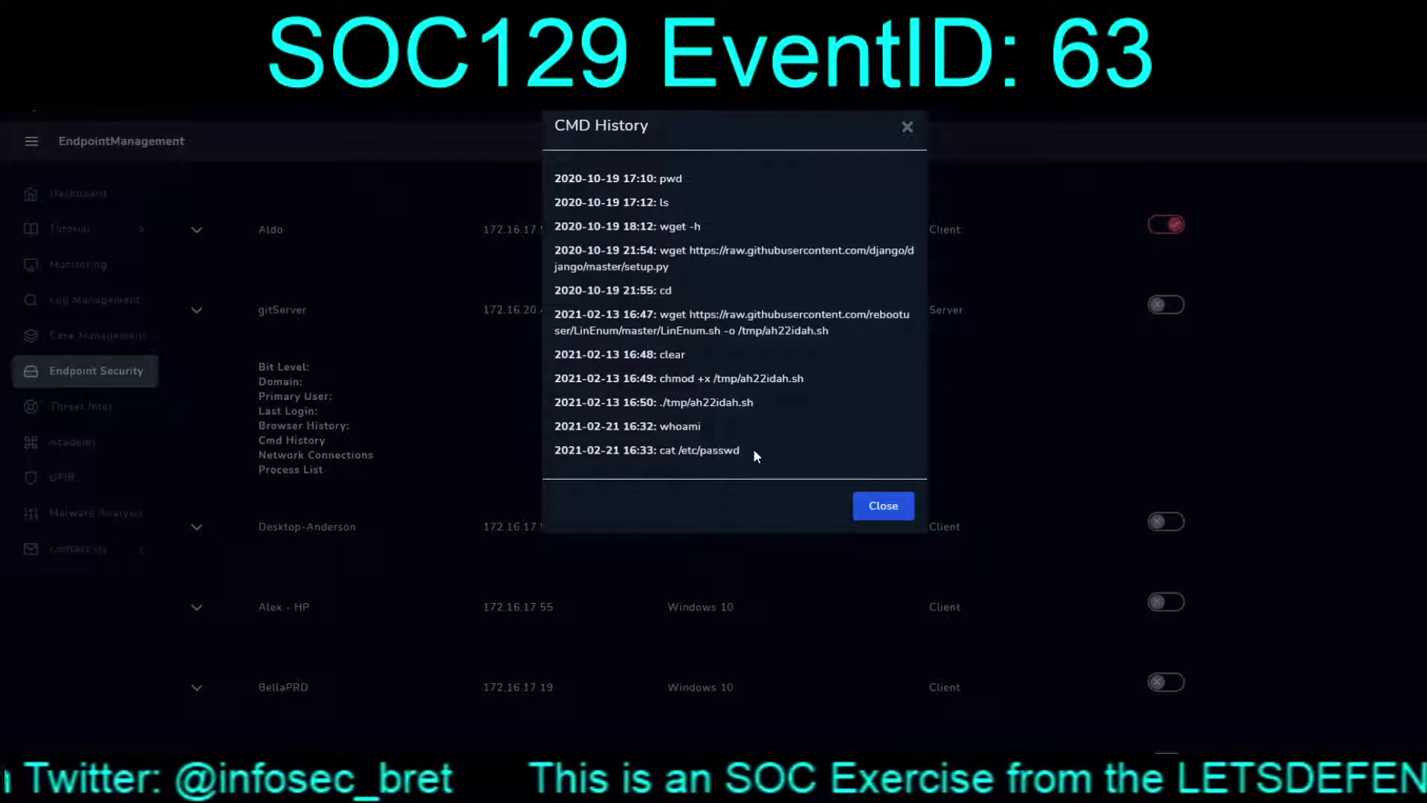
left_click_drag(743, 452, 557, 452)
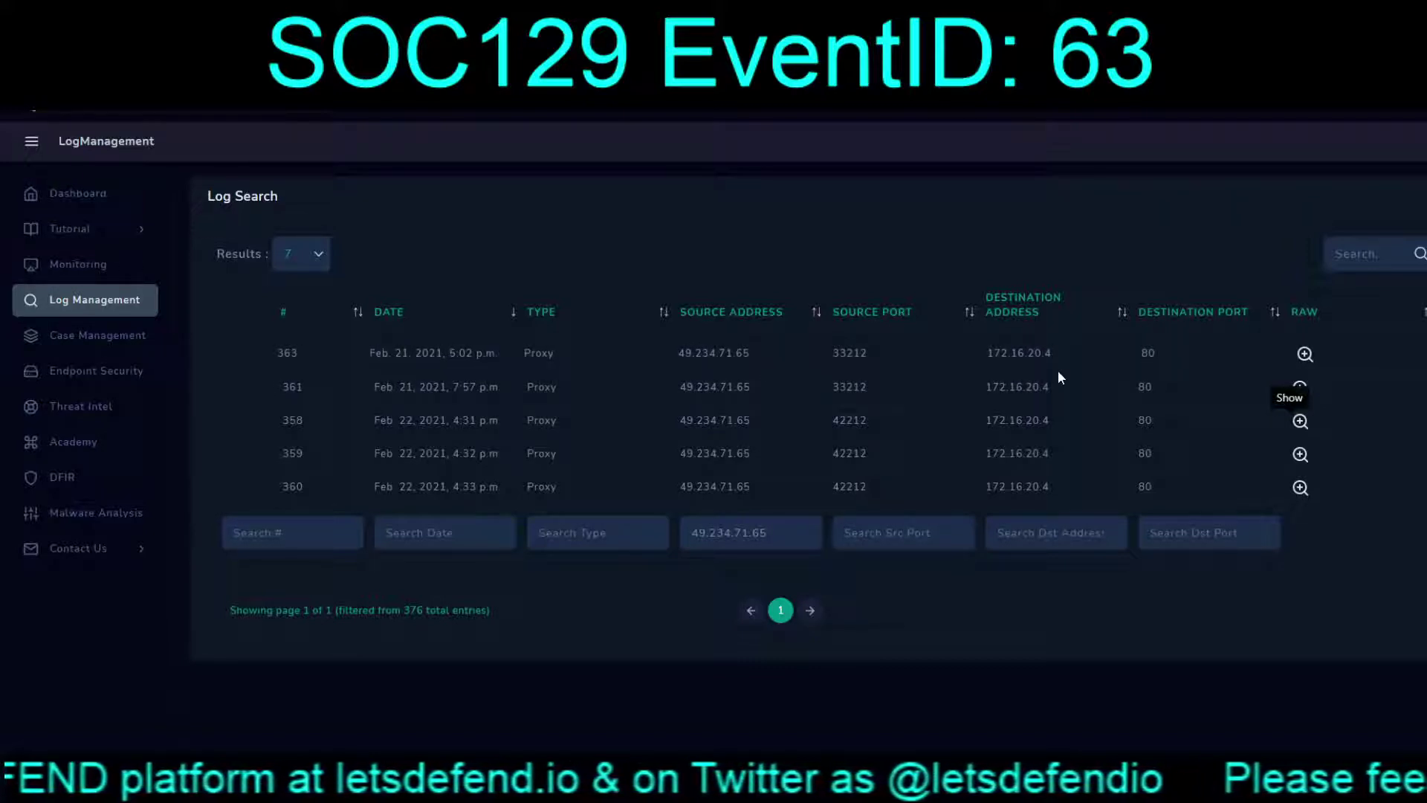
Compare the request URL in log entry 363's raw log with the one in the SOC129 alert details
left_click(1304, 355)
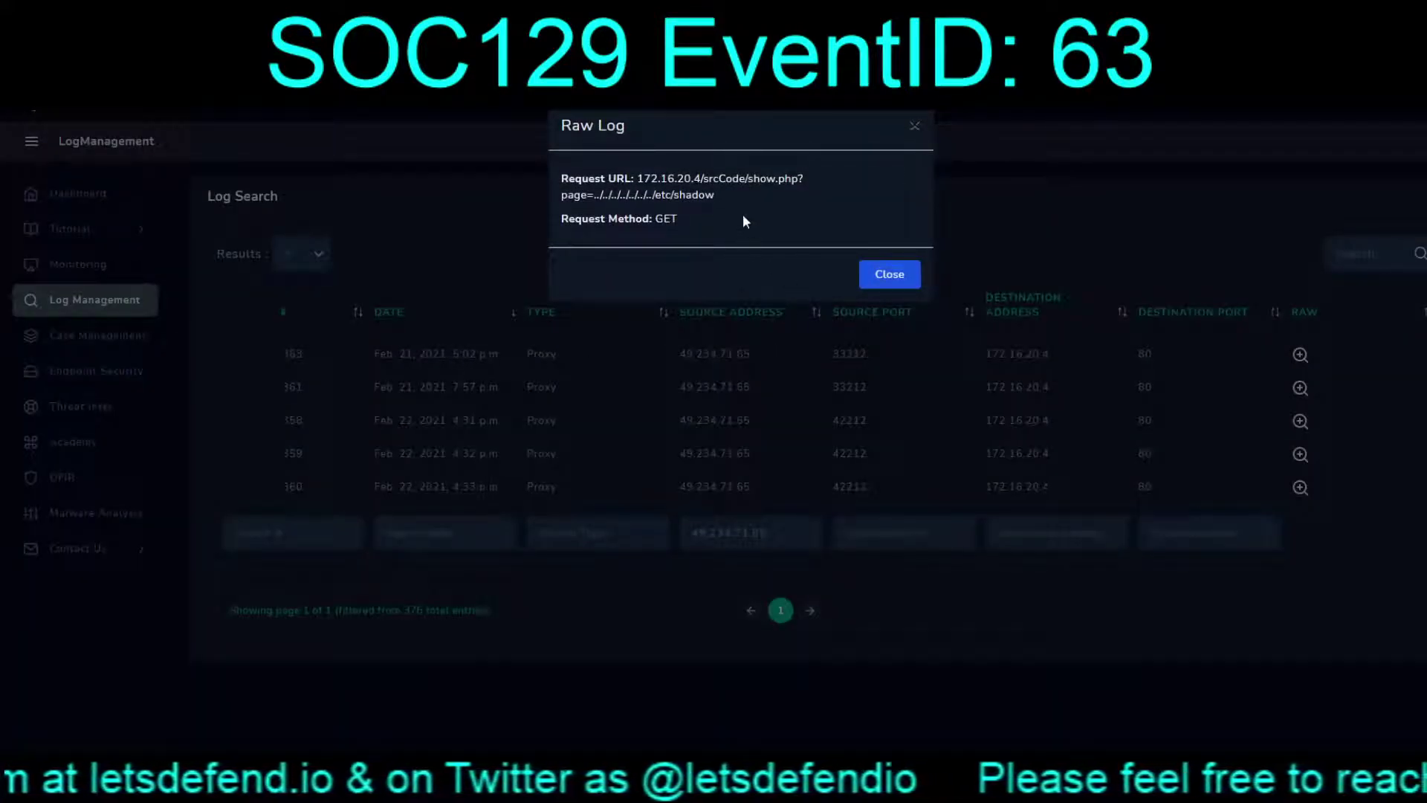
left_click_drag(723, 194, 561, 178)
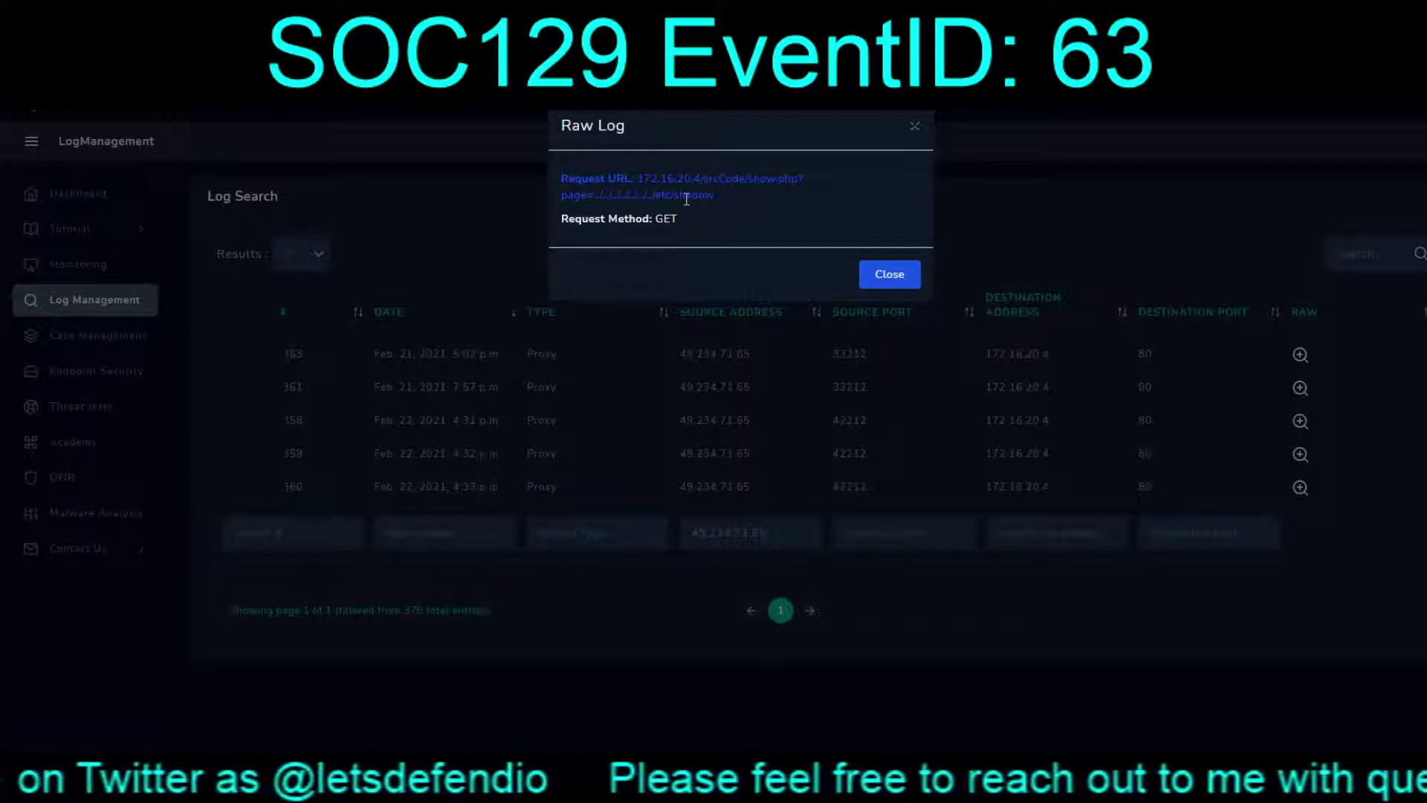
left_click(375, 118)
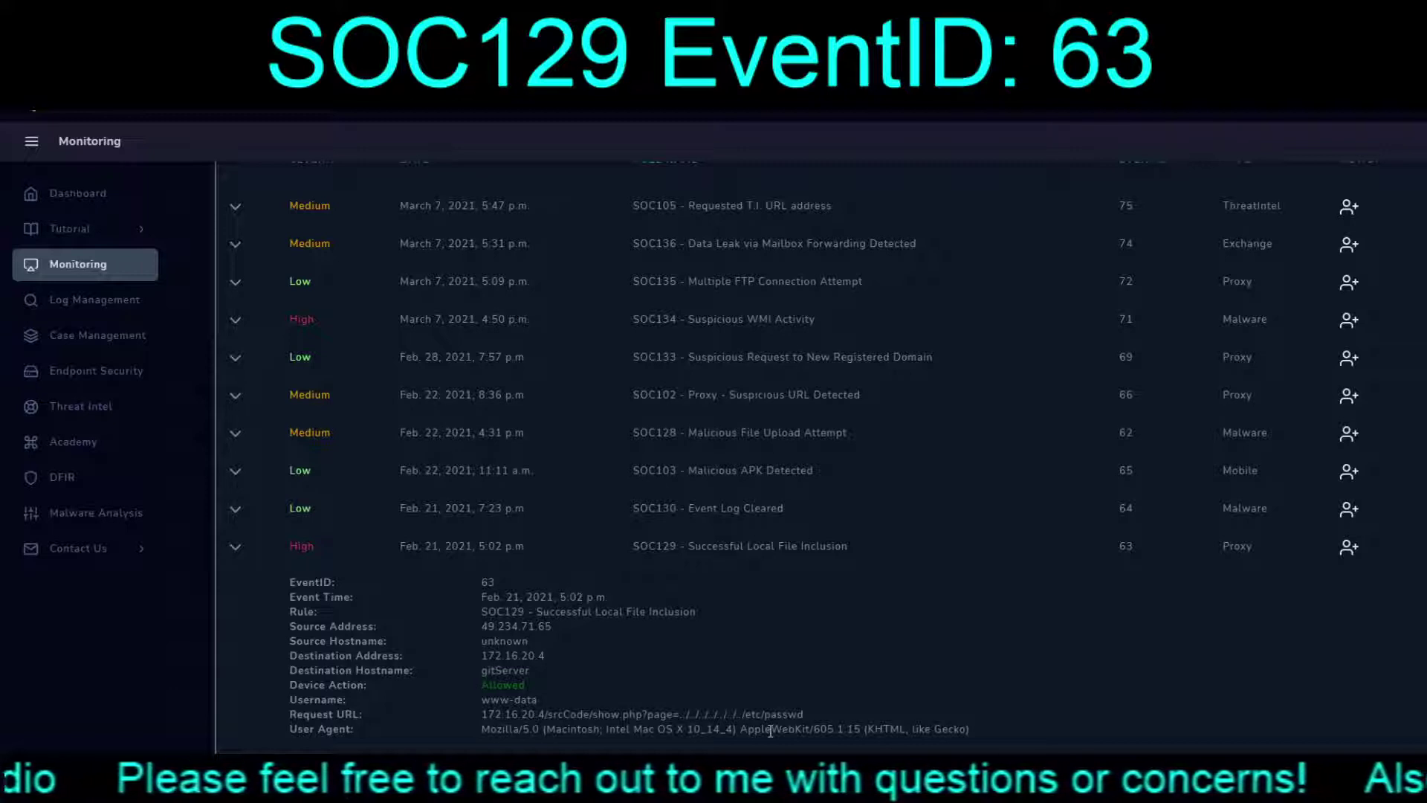
left_click_drag(808, 714, 479, 715)
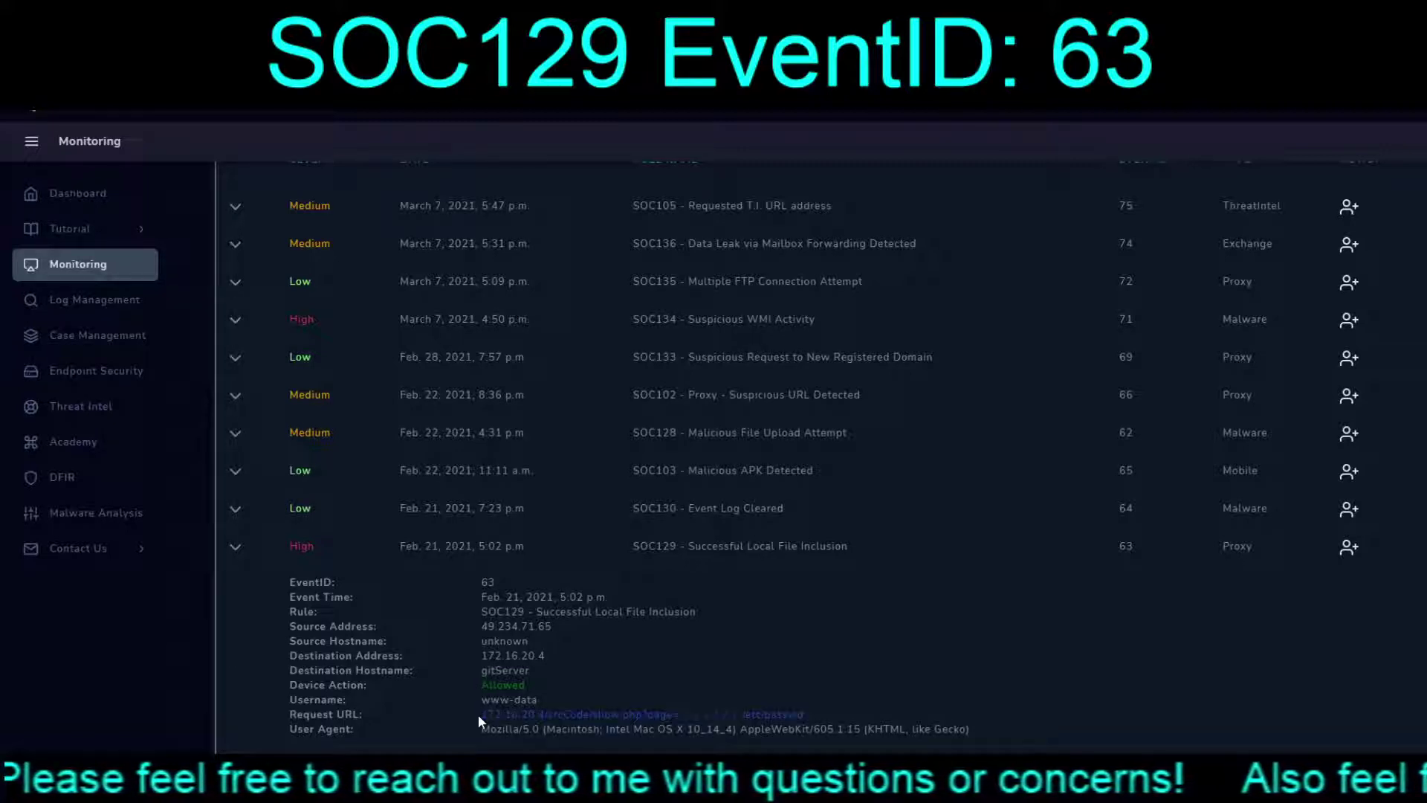
left_click(916, 708)
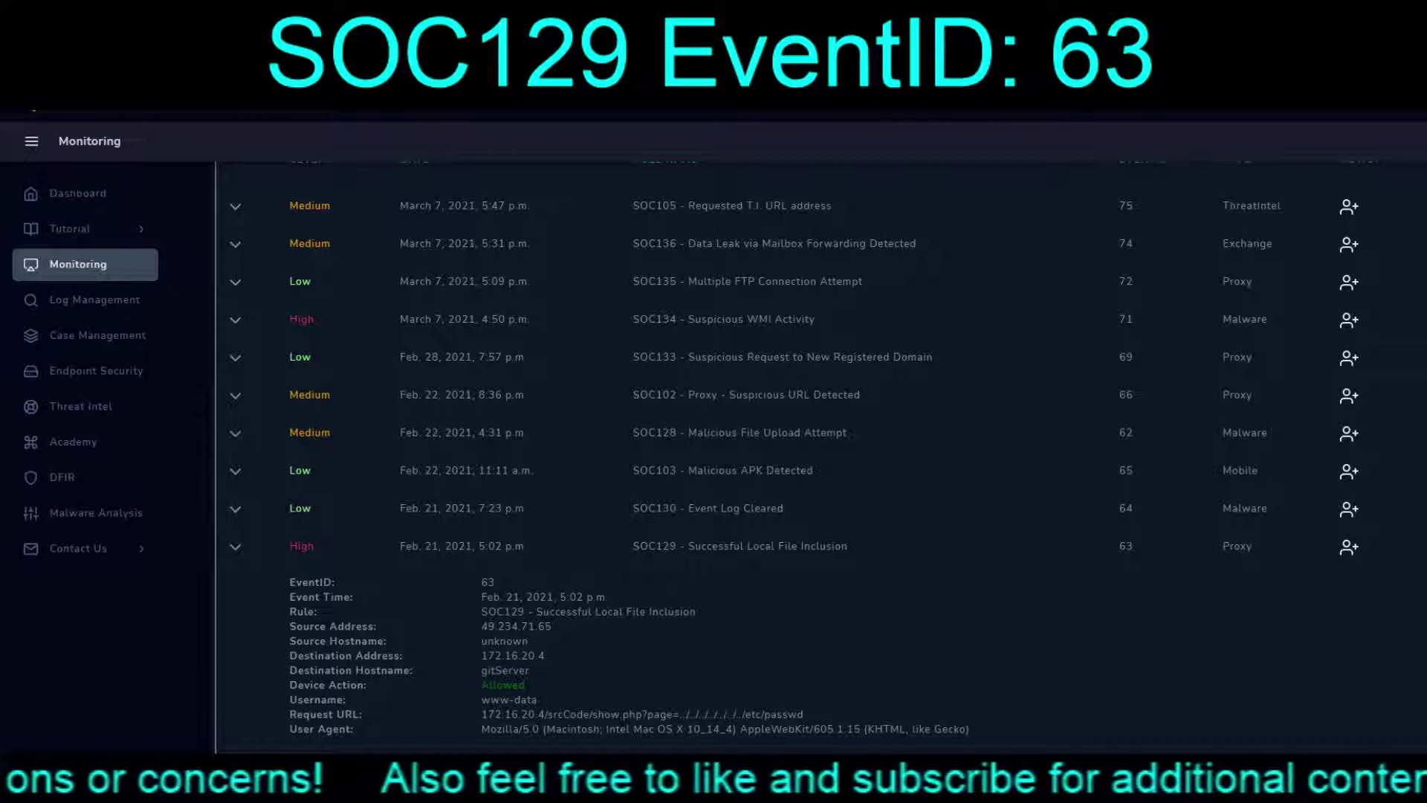
Search the web for /etc/shadow in a new browser tab
key("ctrl+t")
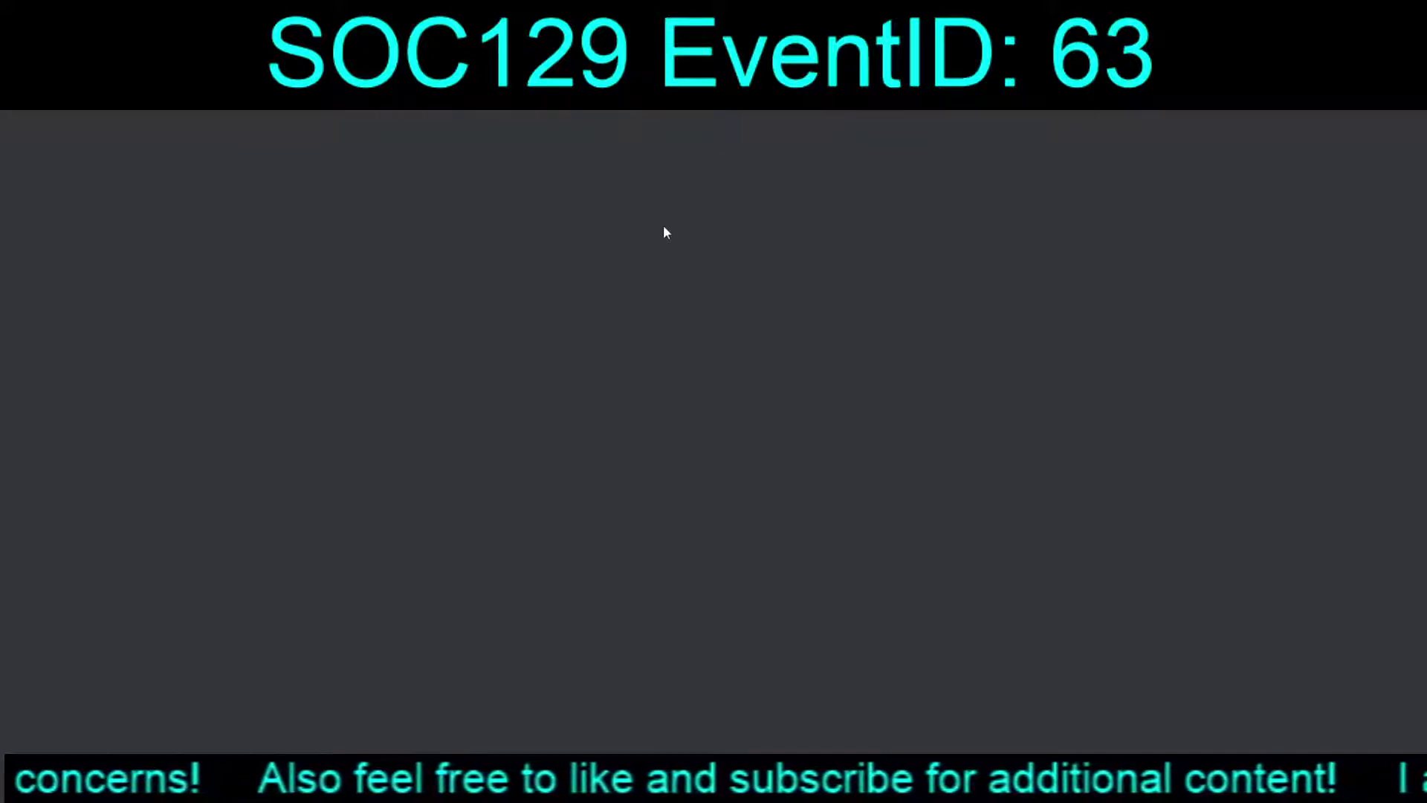
type("/etc/sh")
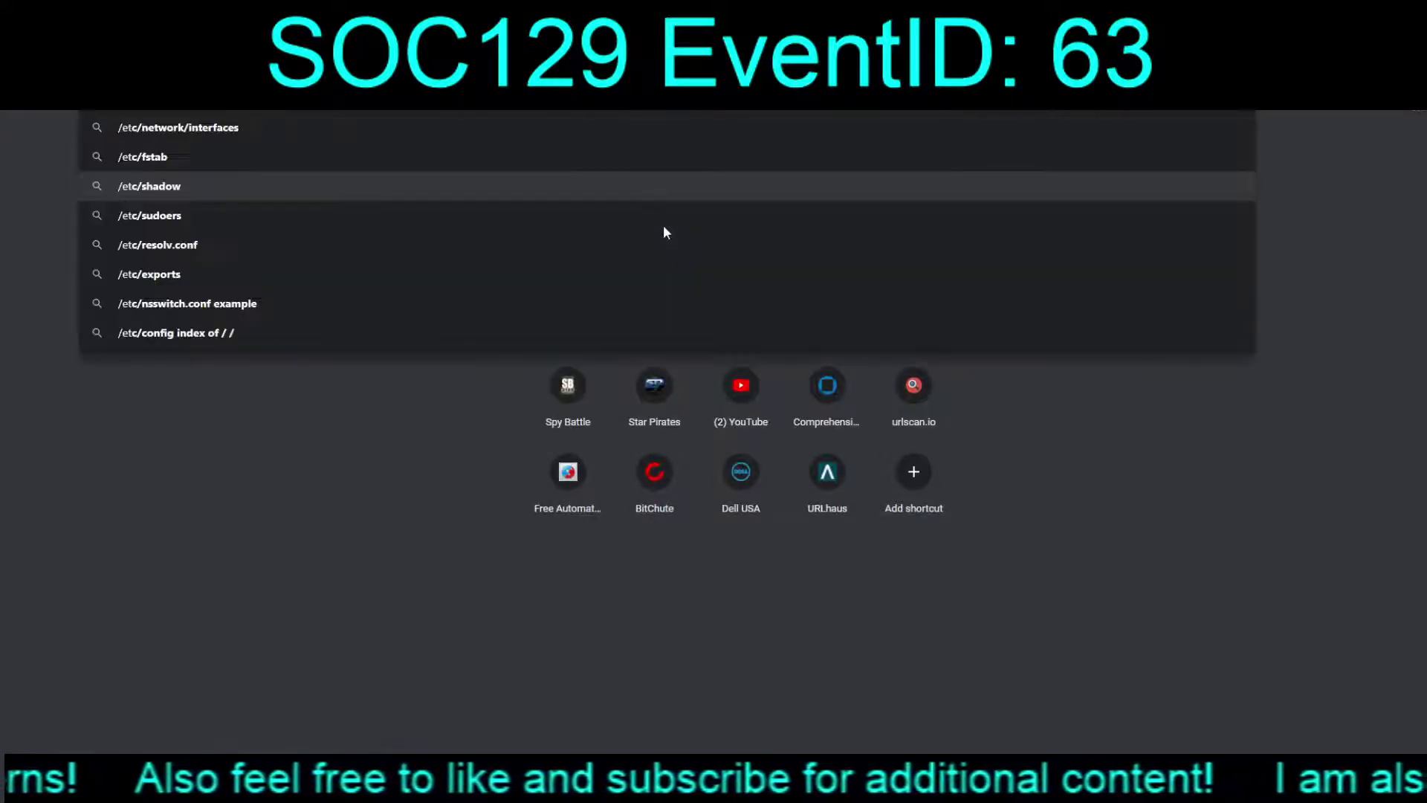
type("adow")
key("Return")
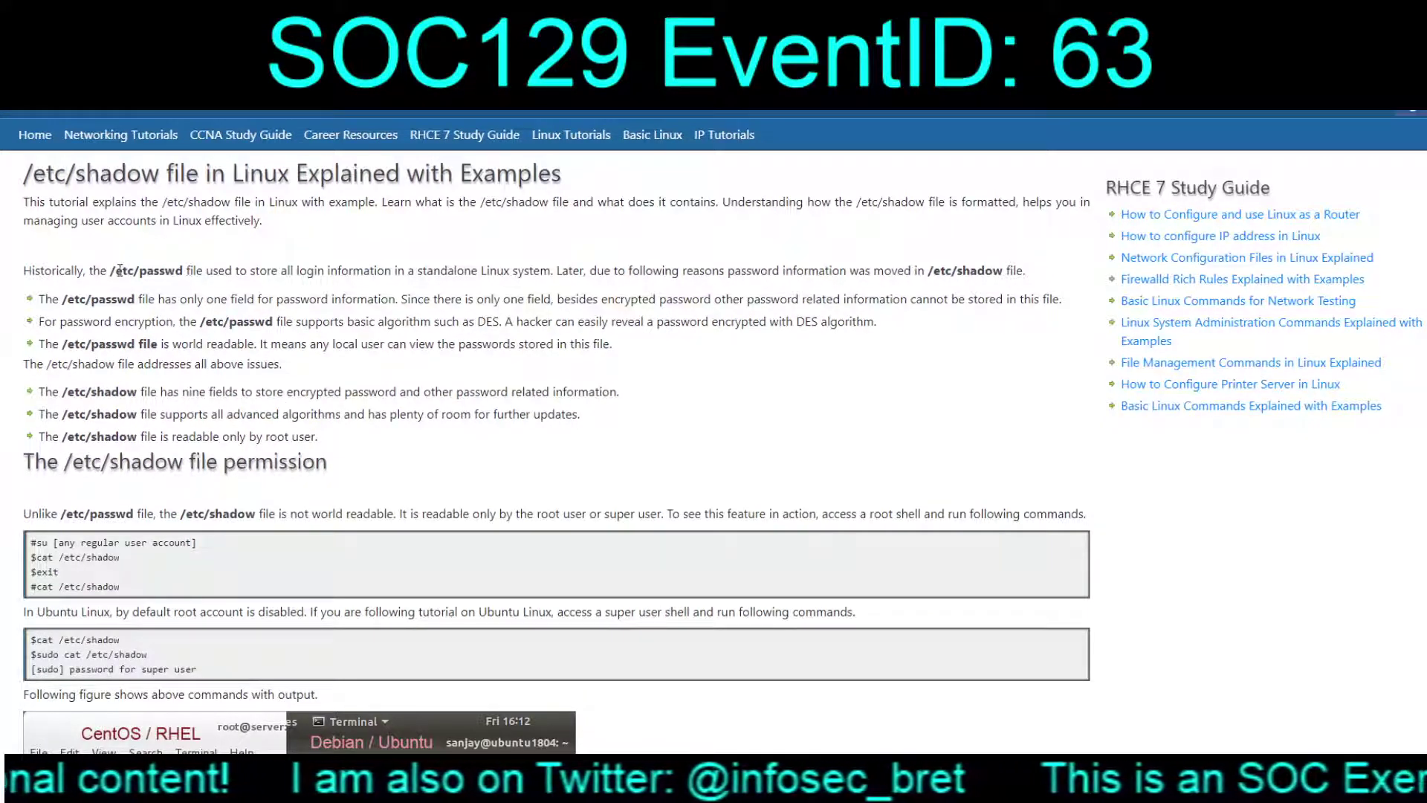
Read the article's explanation of how the /etc/passwd and /etc/shadow files differ in stored data and read access
left_click_drag(237, 277, 410, 266)
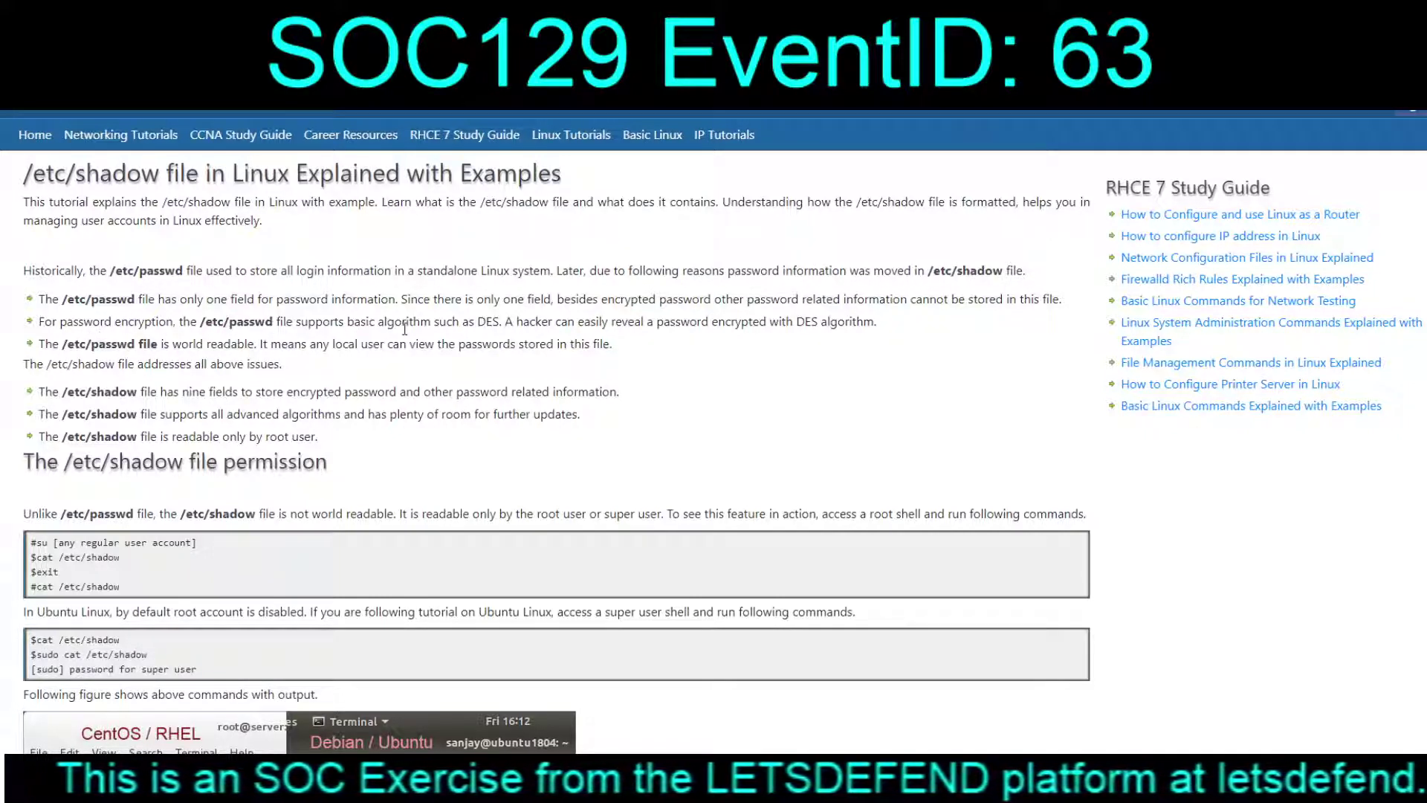
left_click_drag(120, 345, 477, 347)
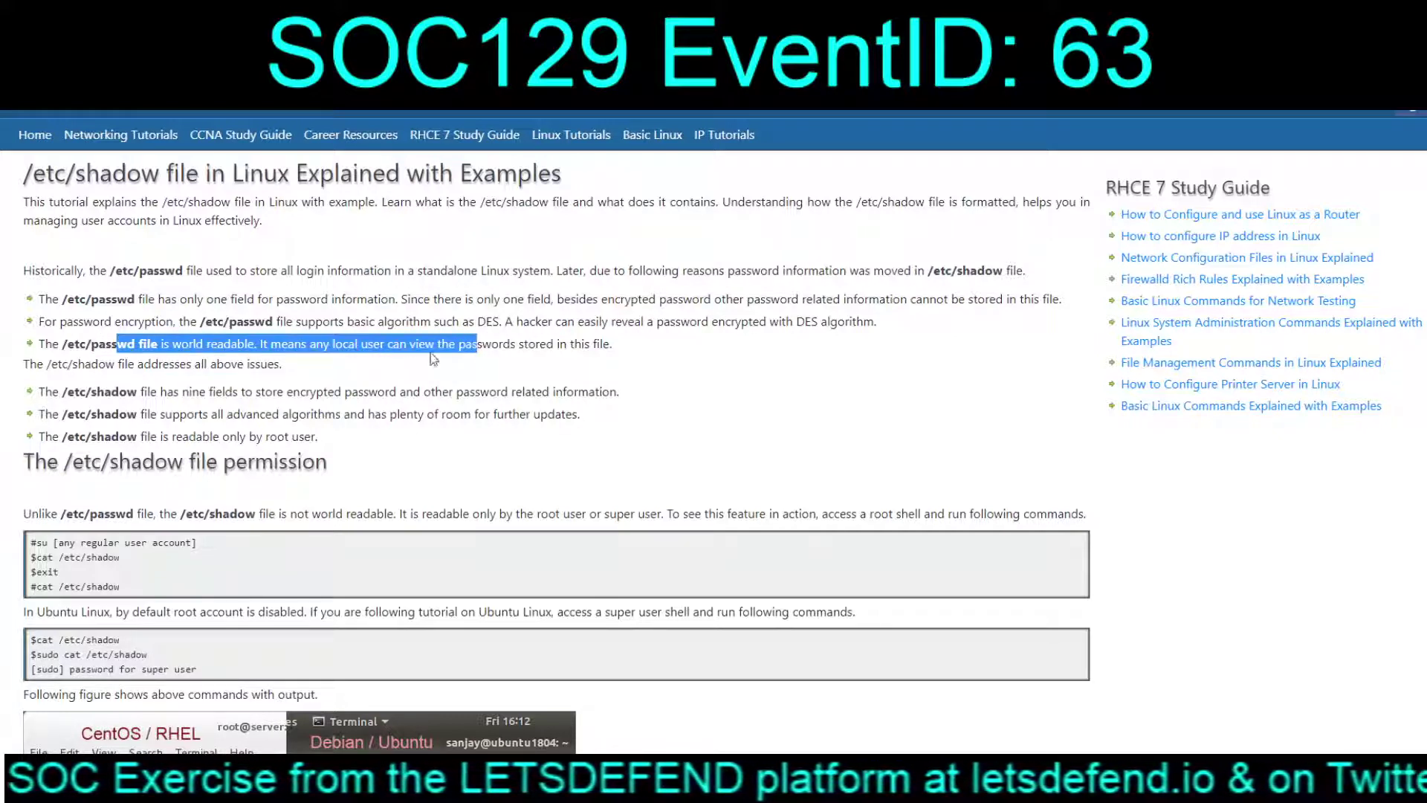
left_click_drag(139, 392, 491, 388)
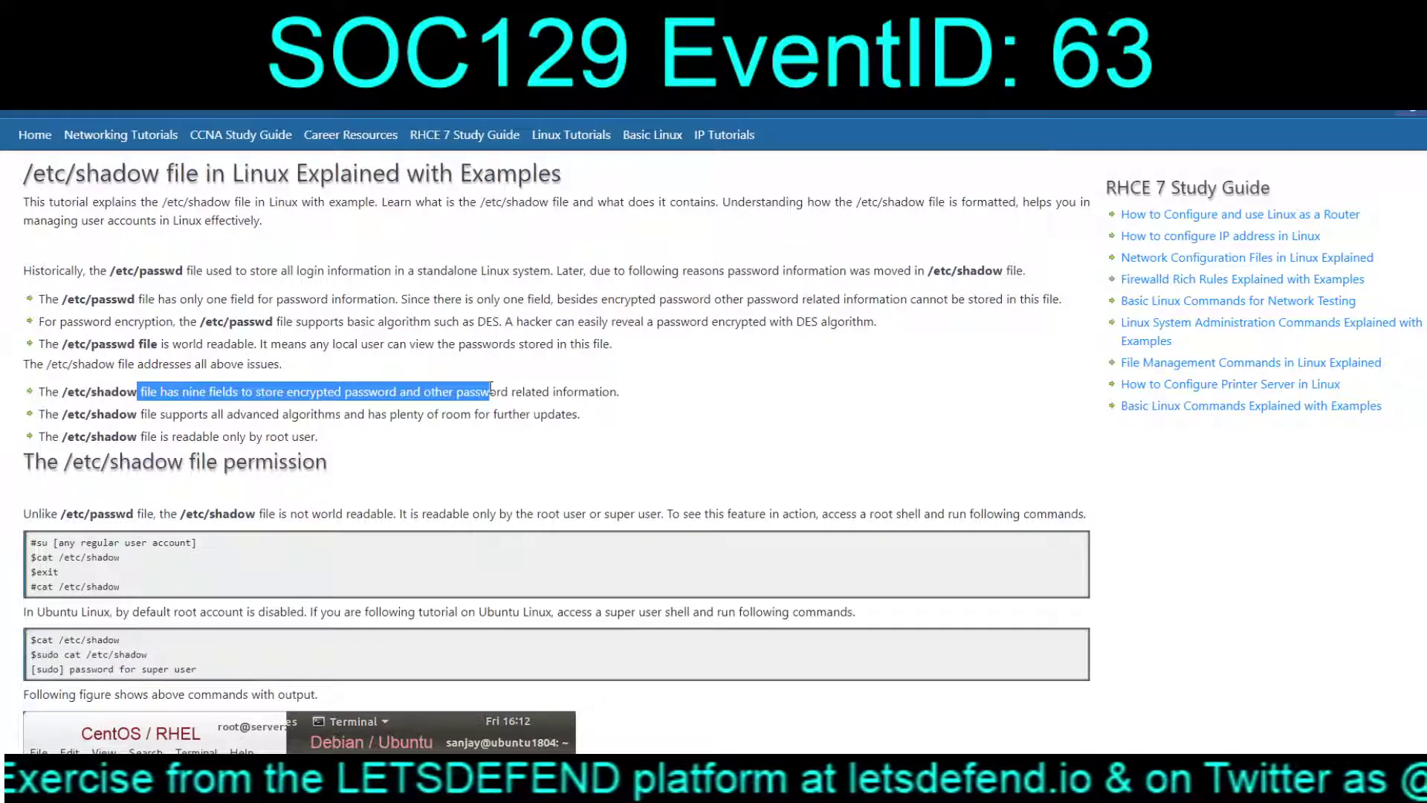
left_click_drag(137, 414, 445, 398)
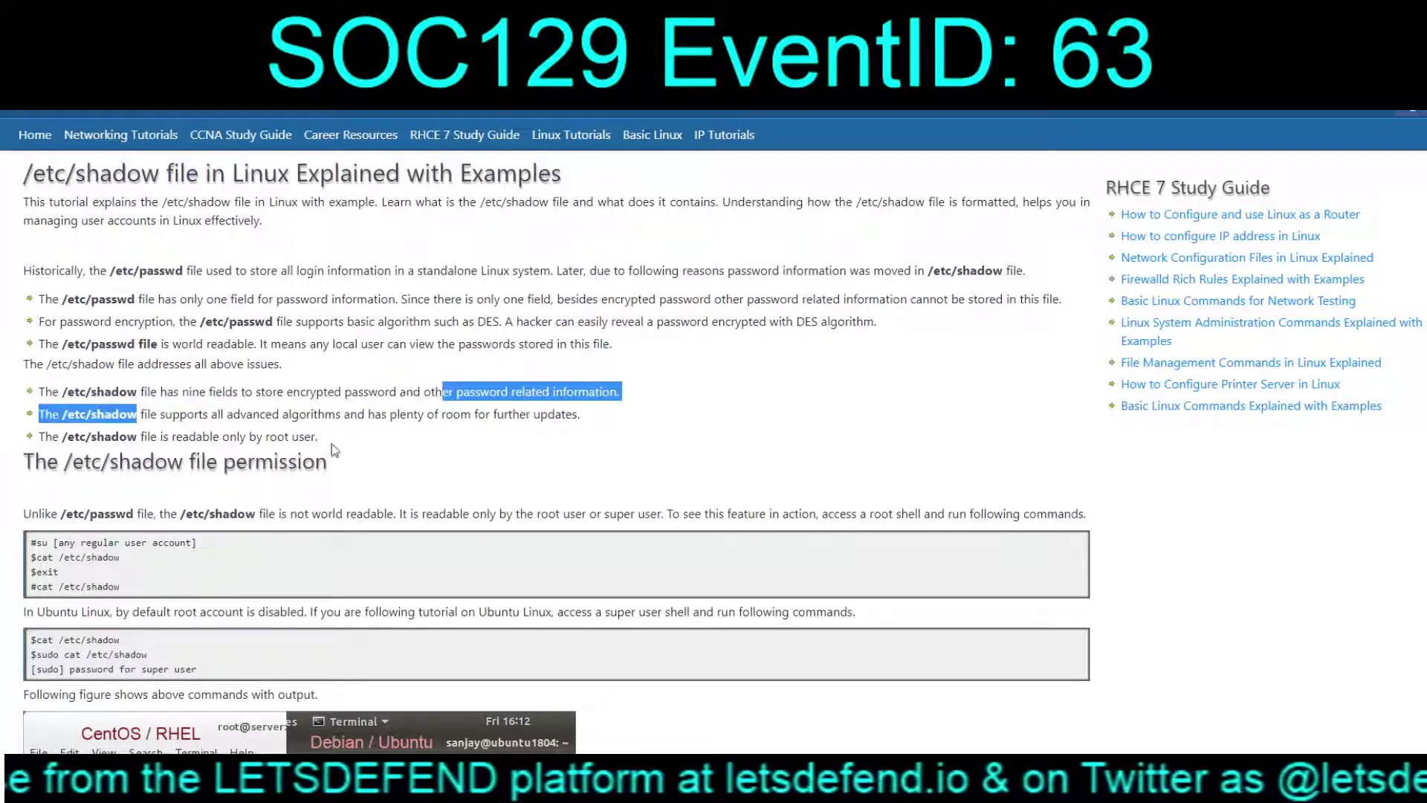
left_click_drag(339, 439, 40, 414)
left_click(149, 440)
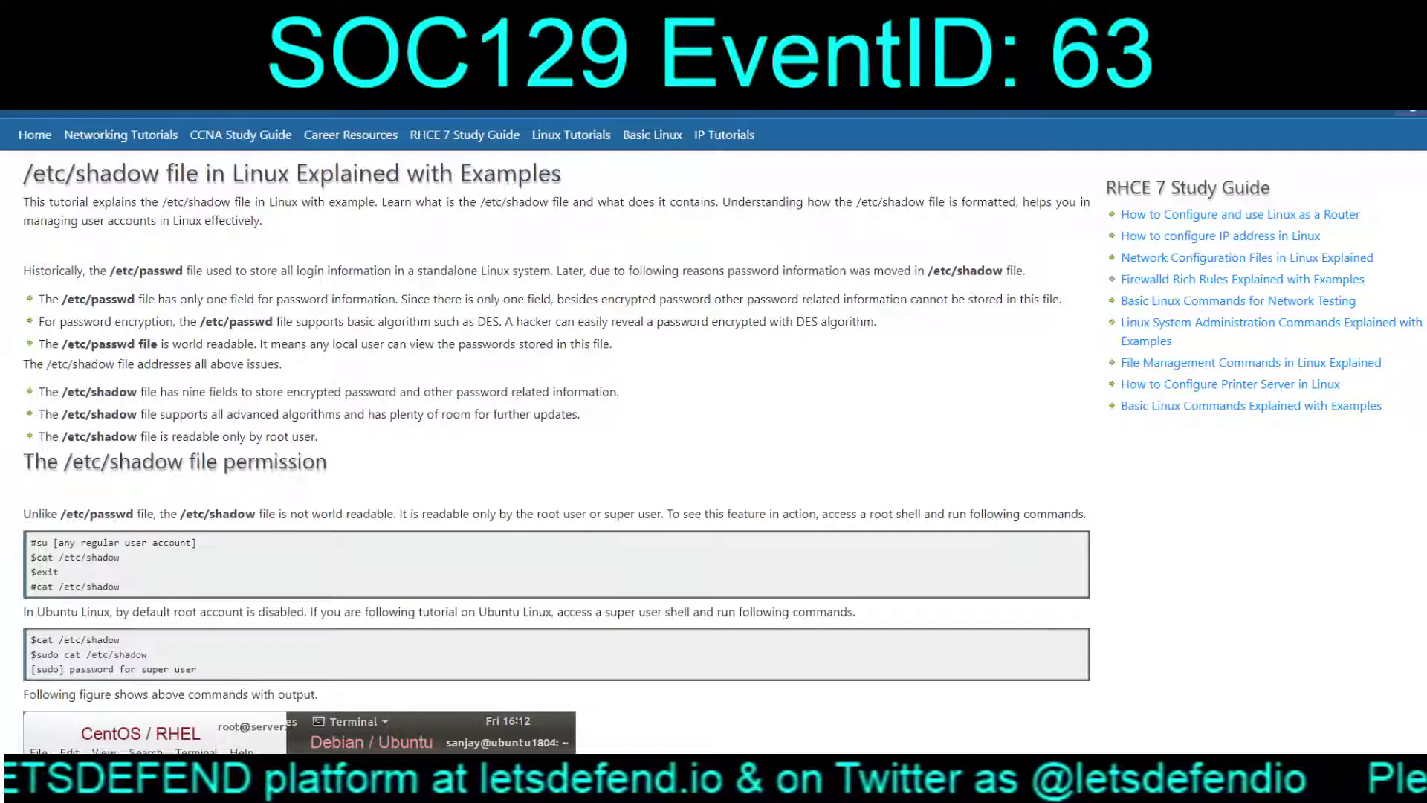
Return to the log search for source 49.234.71.65 and inspect the raw logs of entries 361 and 358
key("ctrl+Tab")
left_click(884, 275)
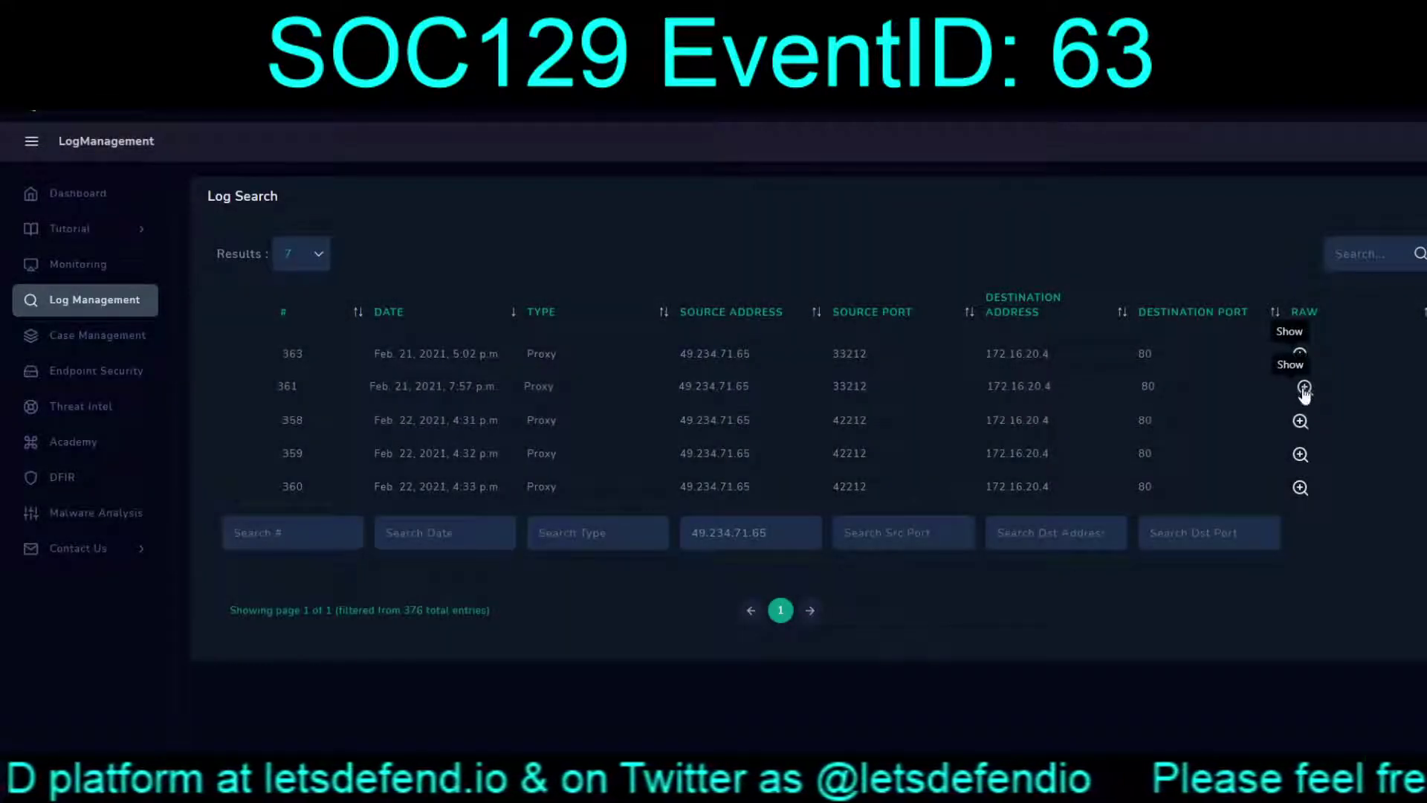
left_click(1304, 388)
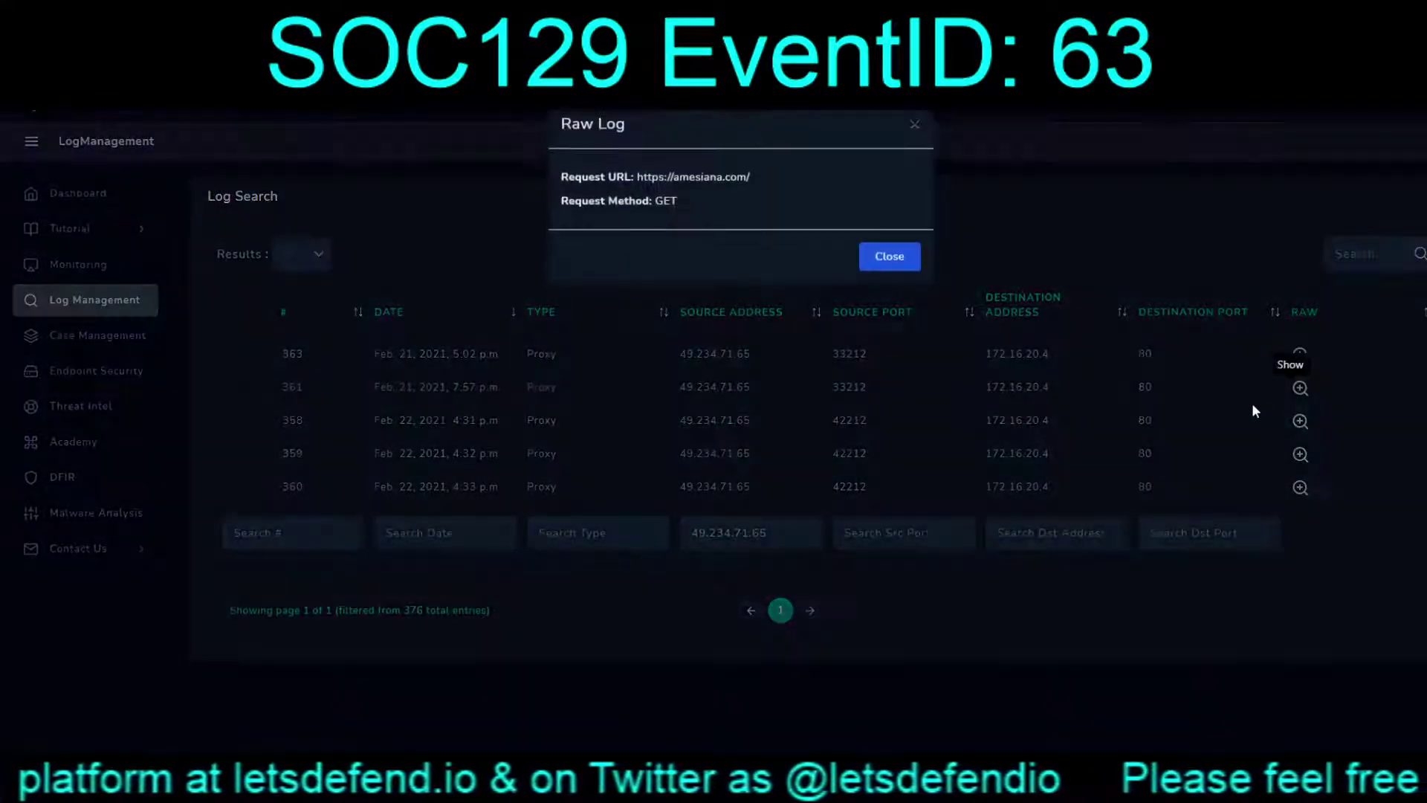
left_click(905, 264)
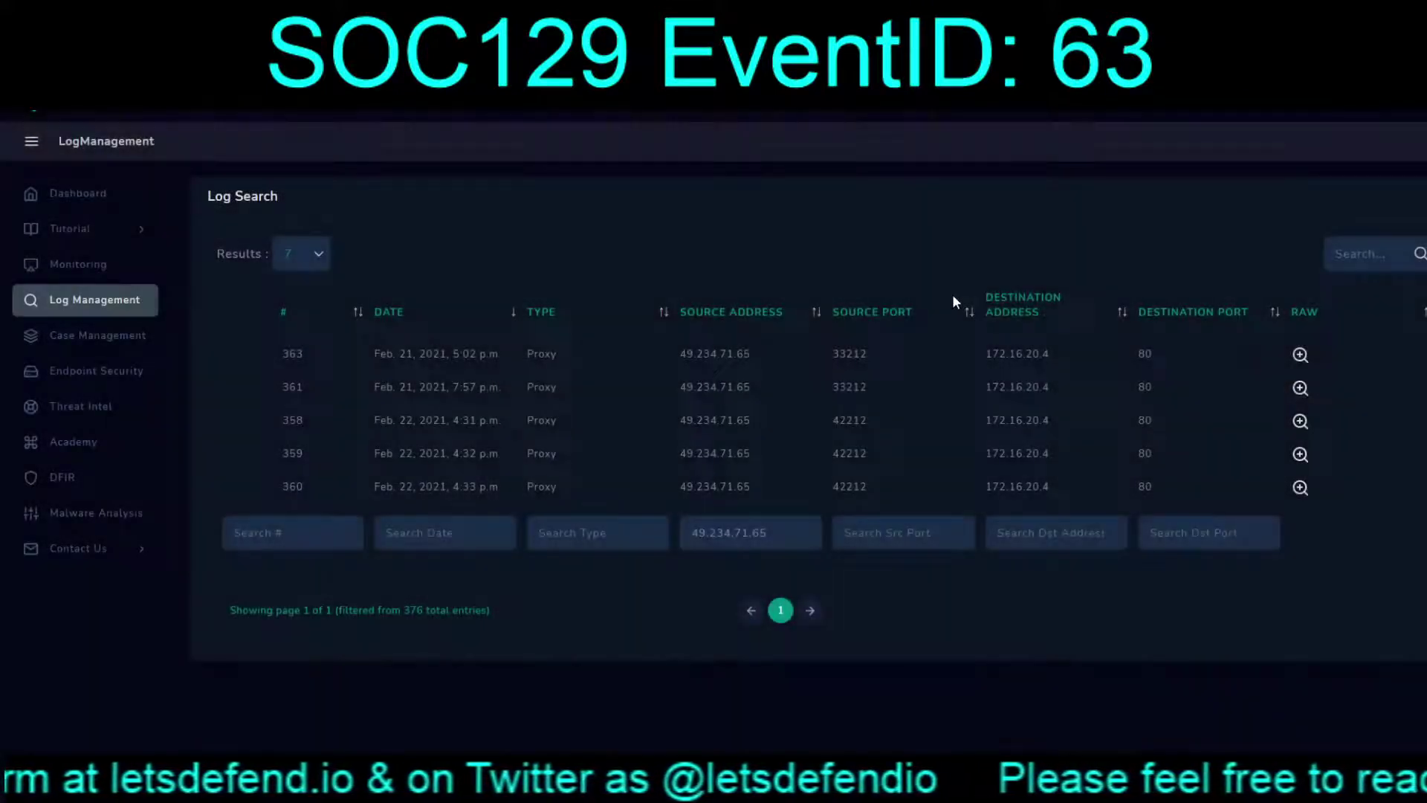
left_click(1304, 421)
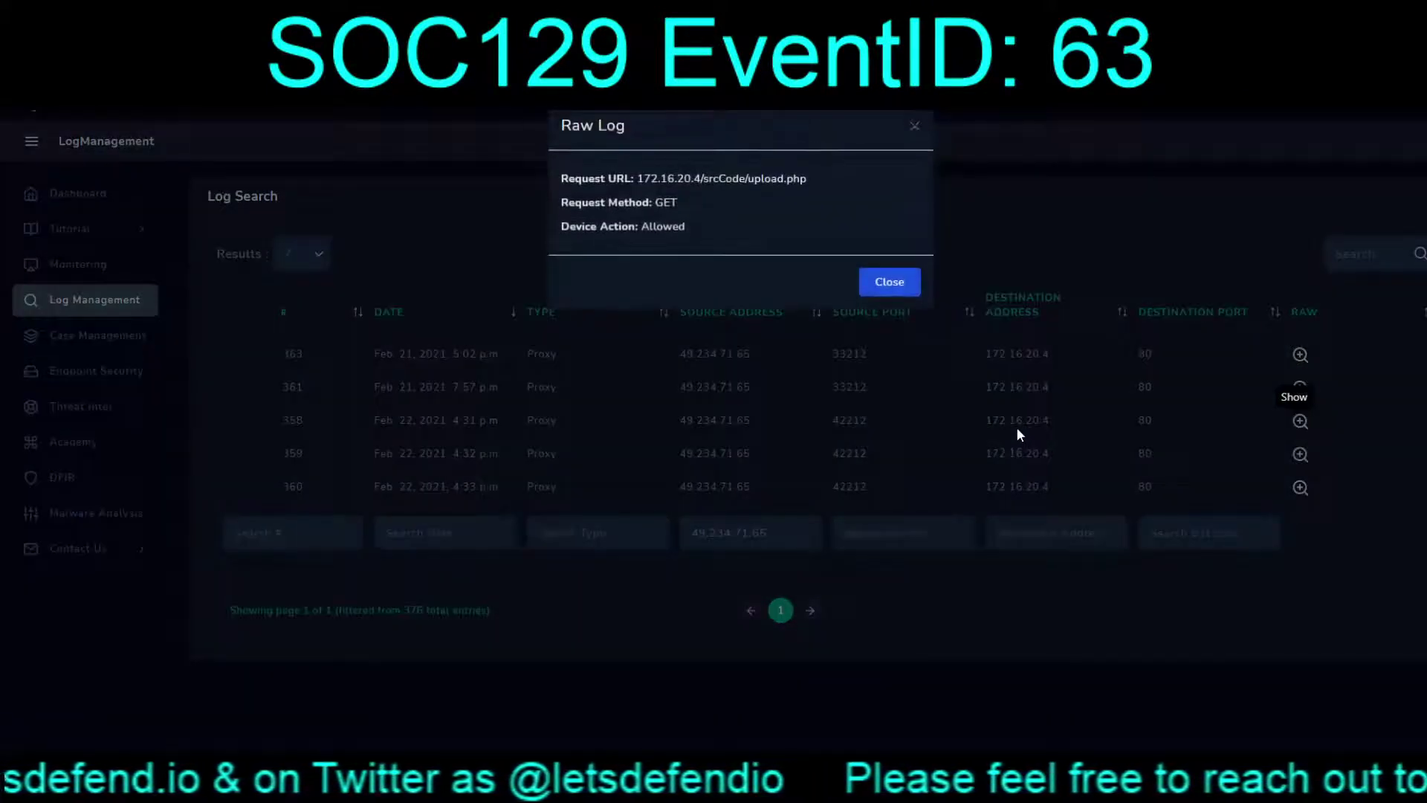
left_click(887, 282)
Inspect the raw logs of entries 359 and 360, highlighting the command passed in entry 360's request URL
left_click(1300, 454)
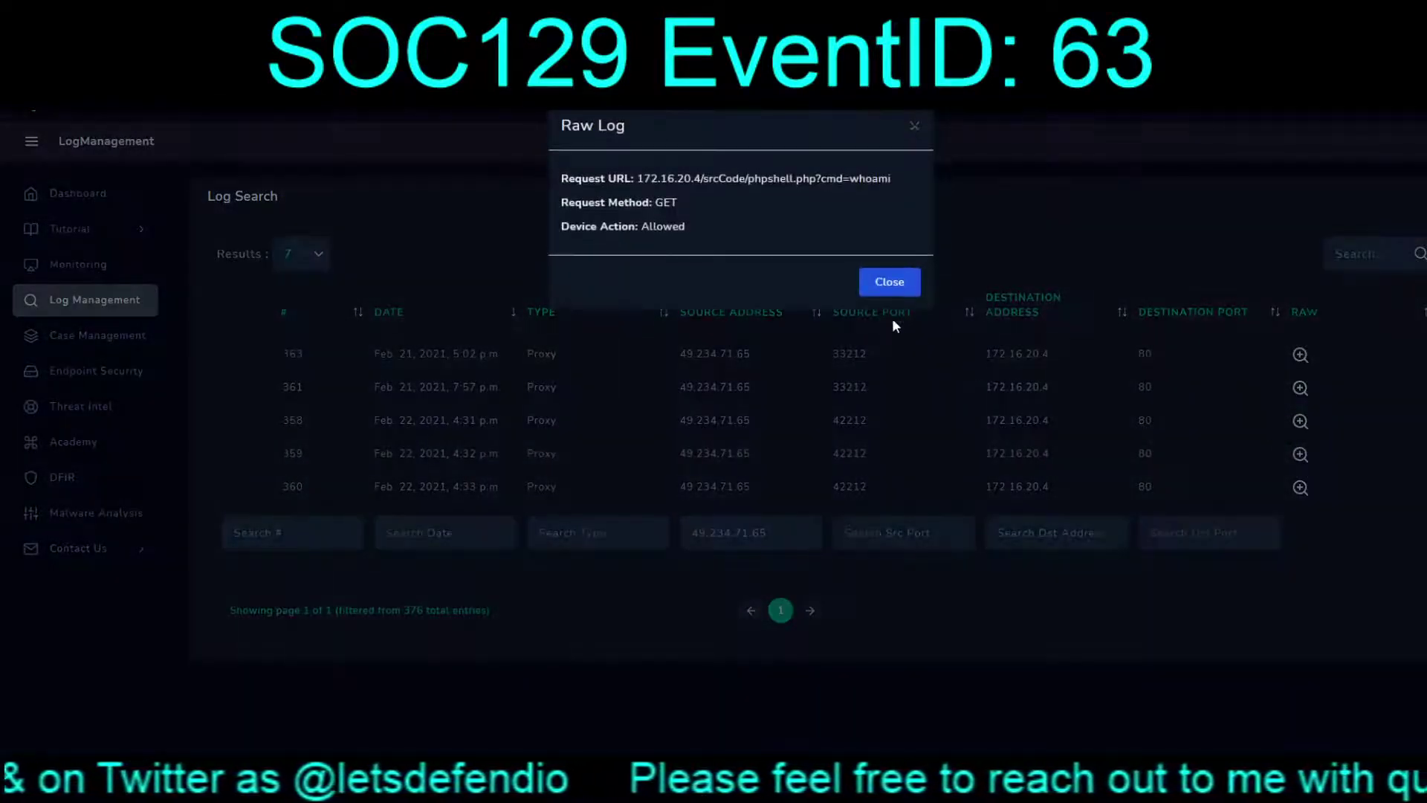
left_click(890, 288)
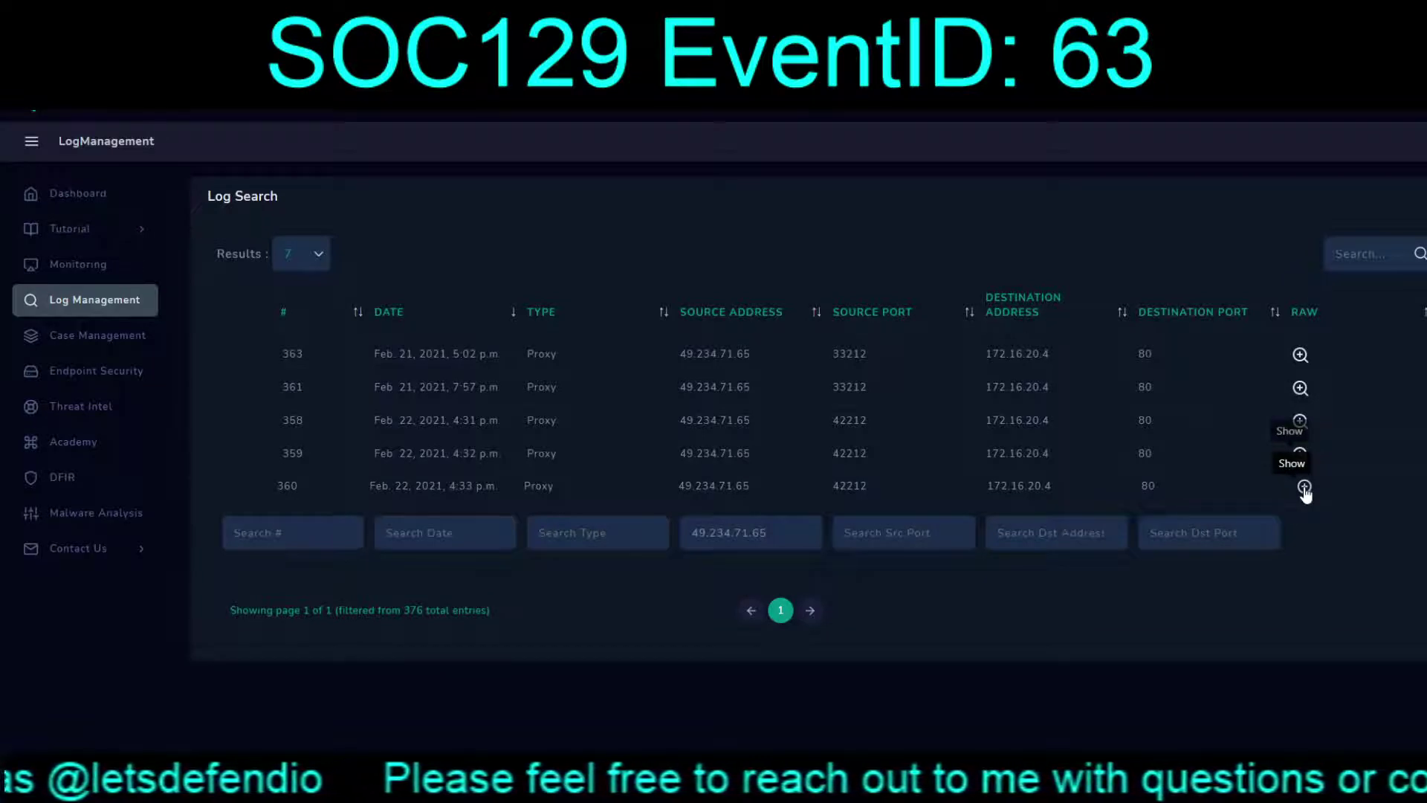
left_click(1303, 487)
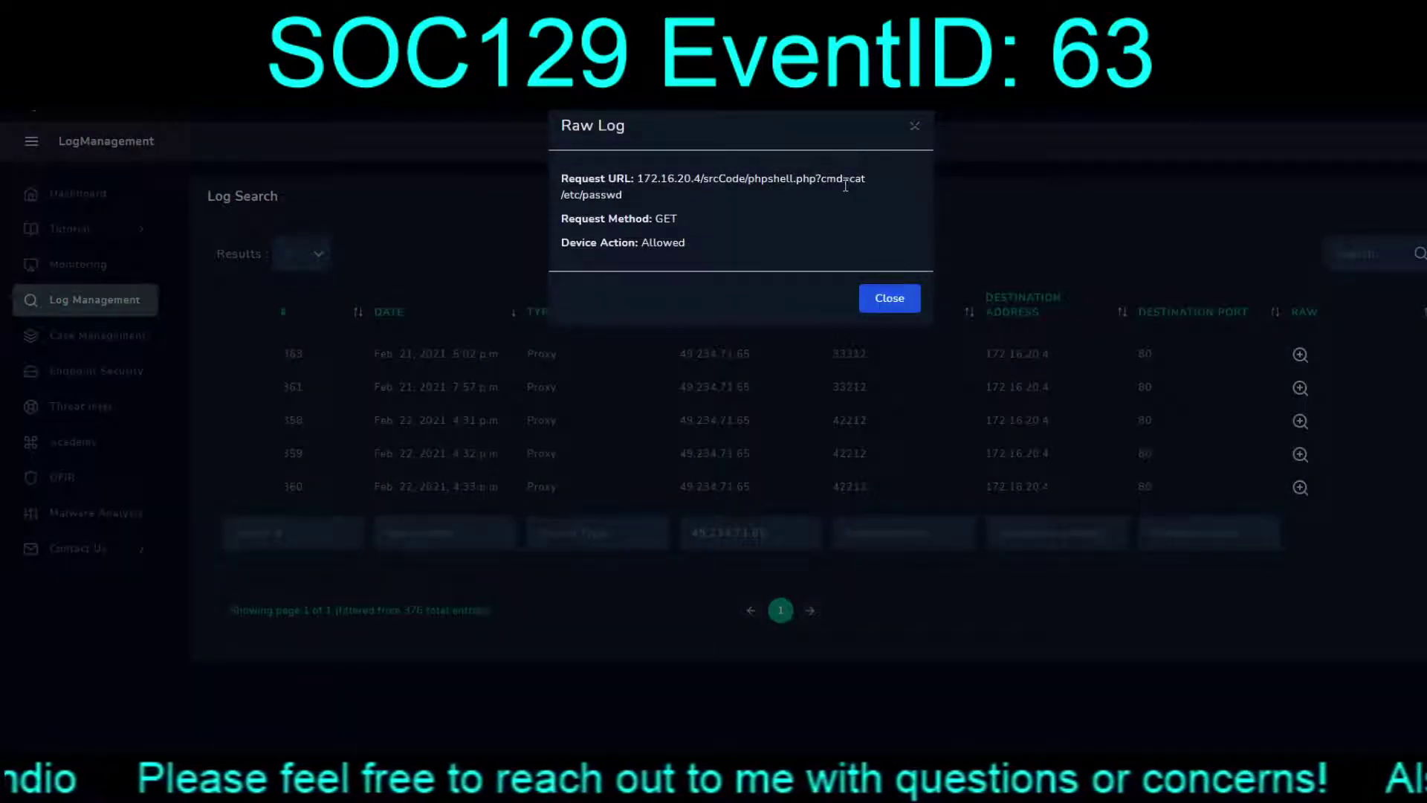
left_click_drag(851, 180, 880, 200)
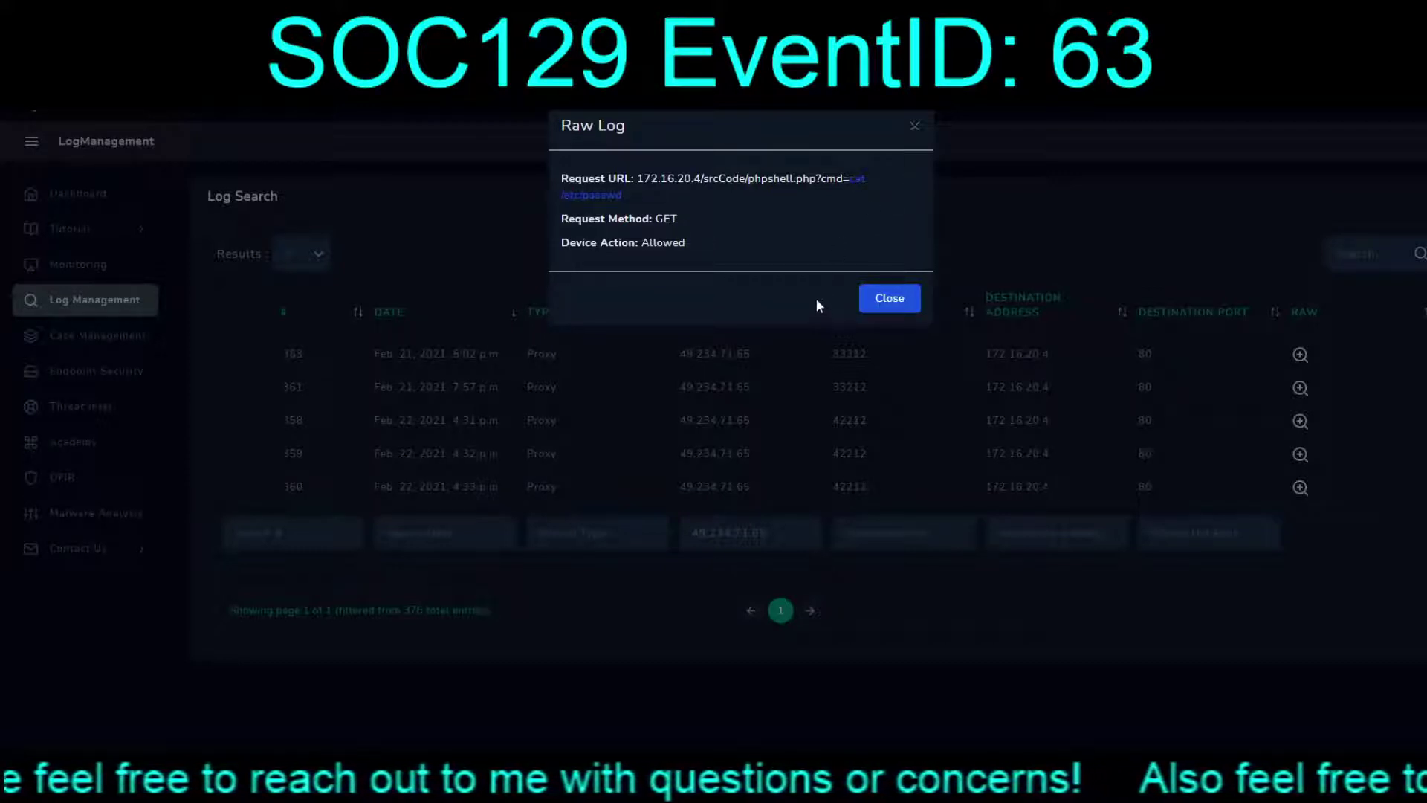
left_click(889, 297)
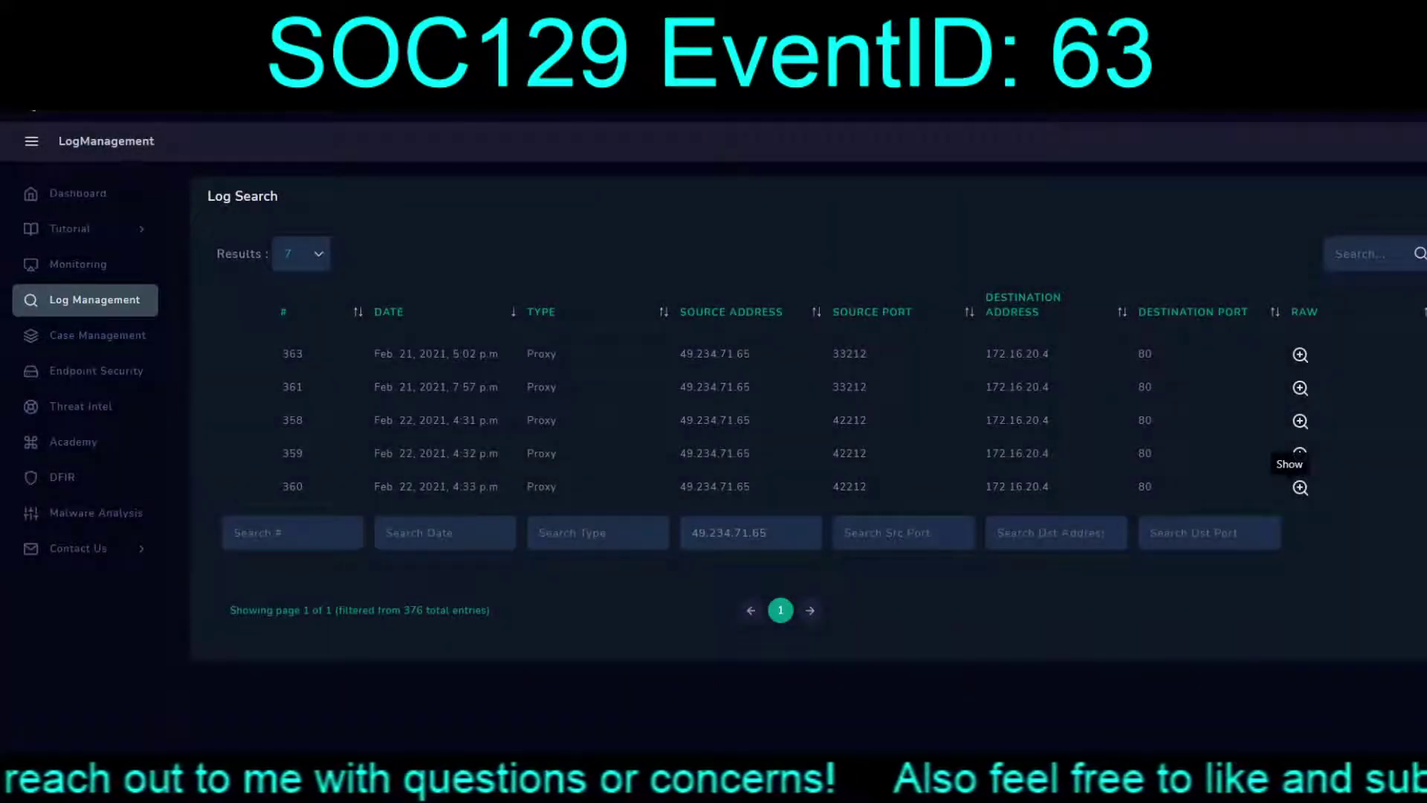
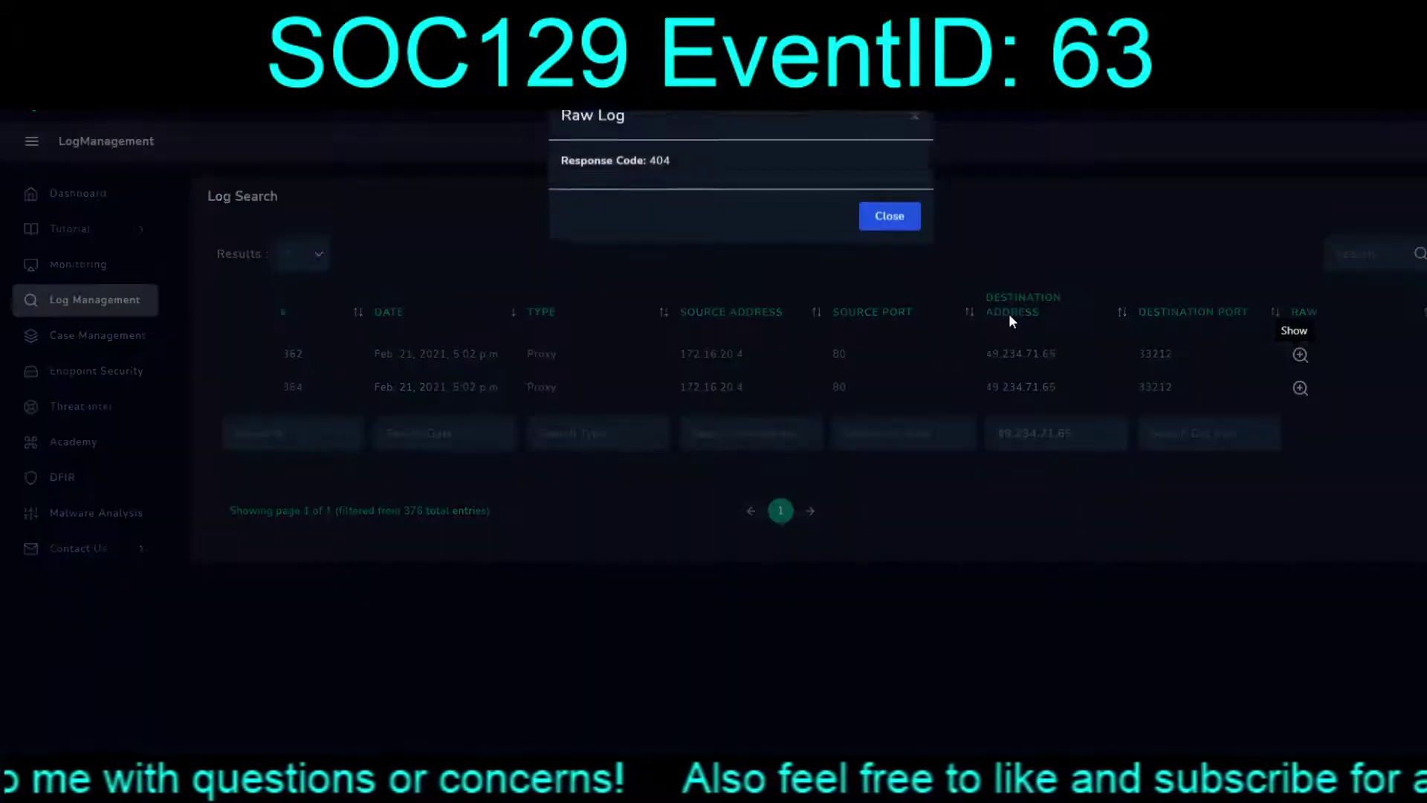
Check the raw response logs 362 and 364 sent to 49.234.71.65 against the raw request log of entry 363
left_click(887, 226)
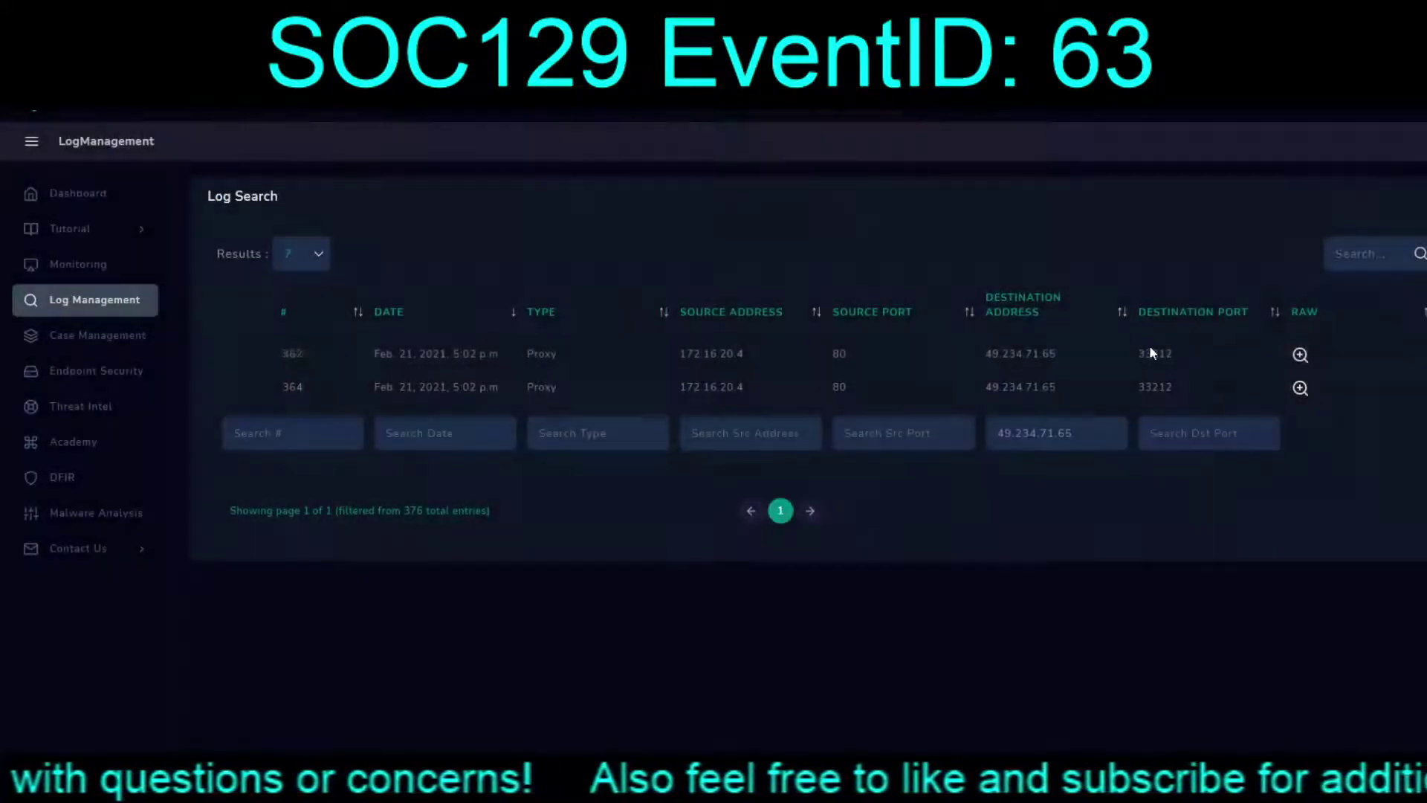
left_click(1300, 388)
left_click(881, 226)
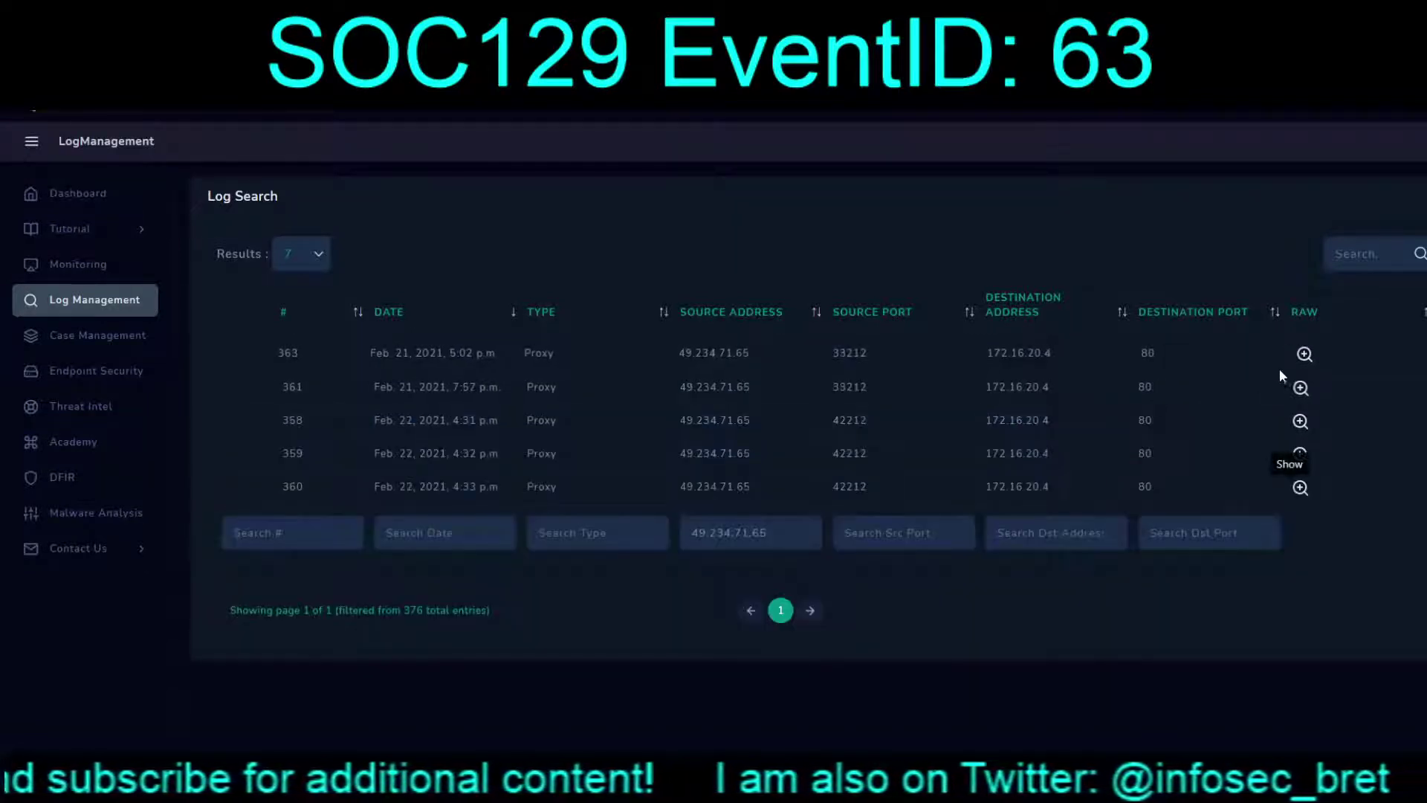
left_click(1305, 355)
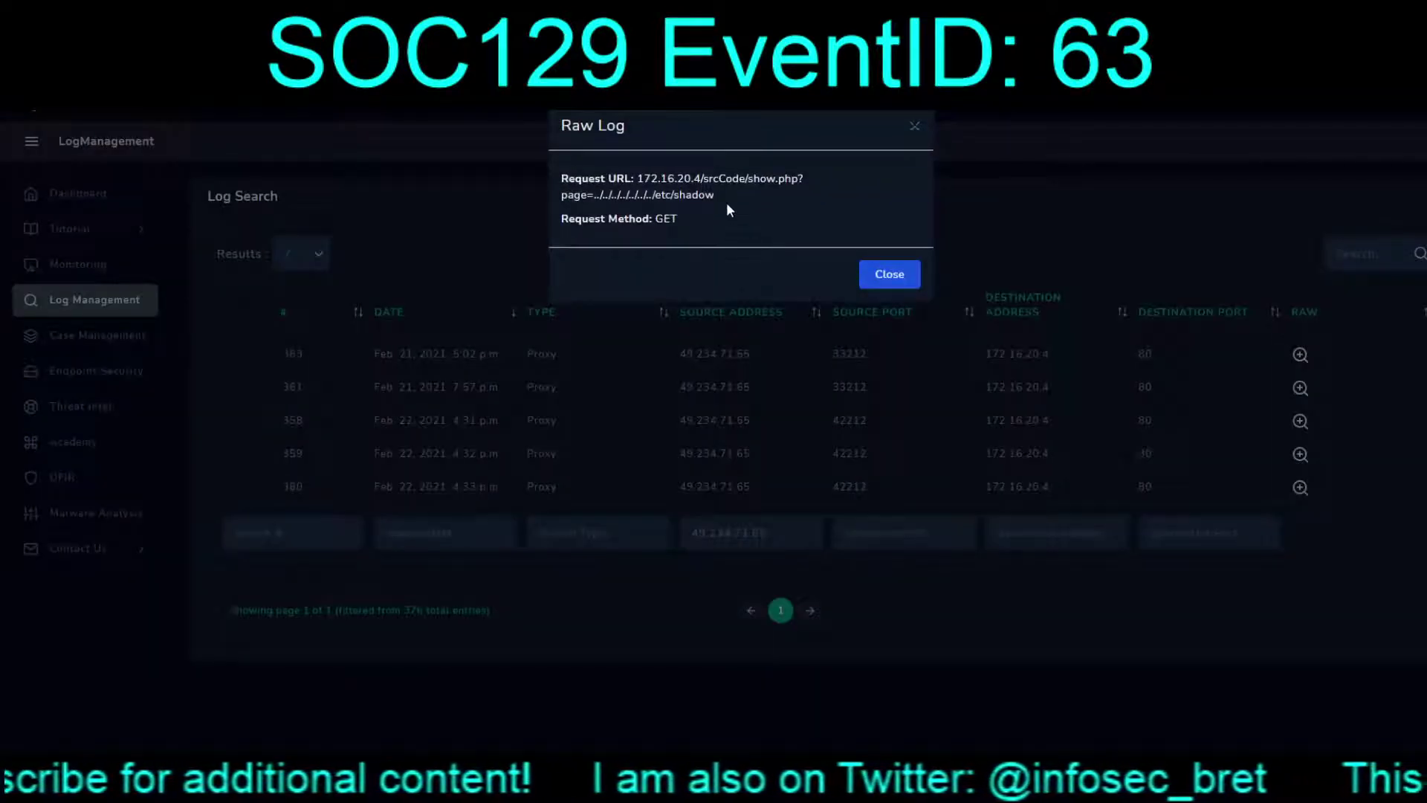
Highlight the file name in entry 363's request URL and compare that request with response log 362
left_click_drag(718, 195, 679, 199)
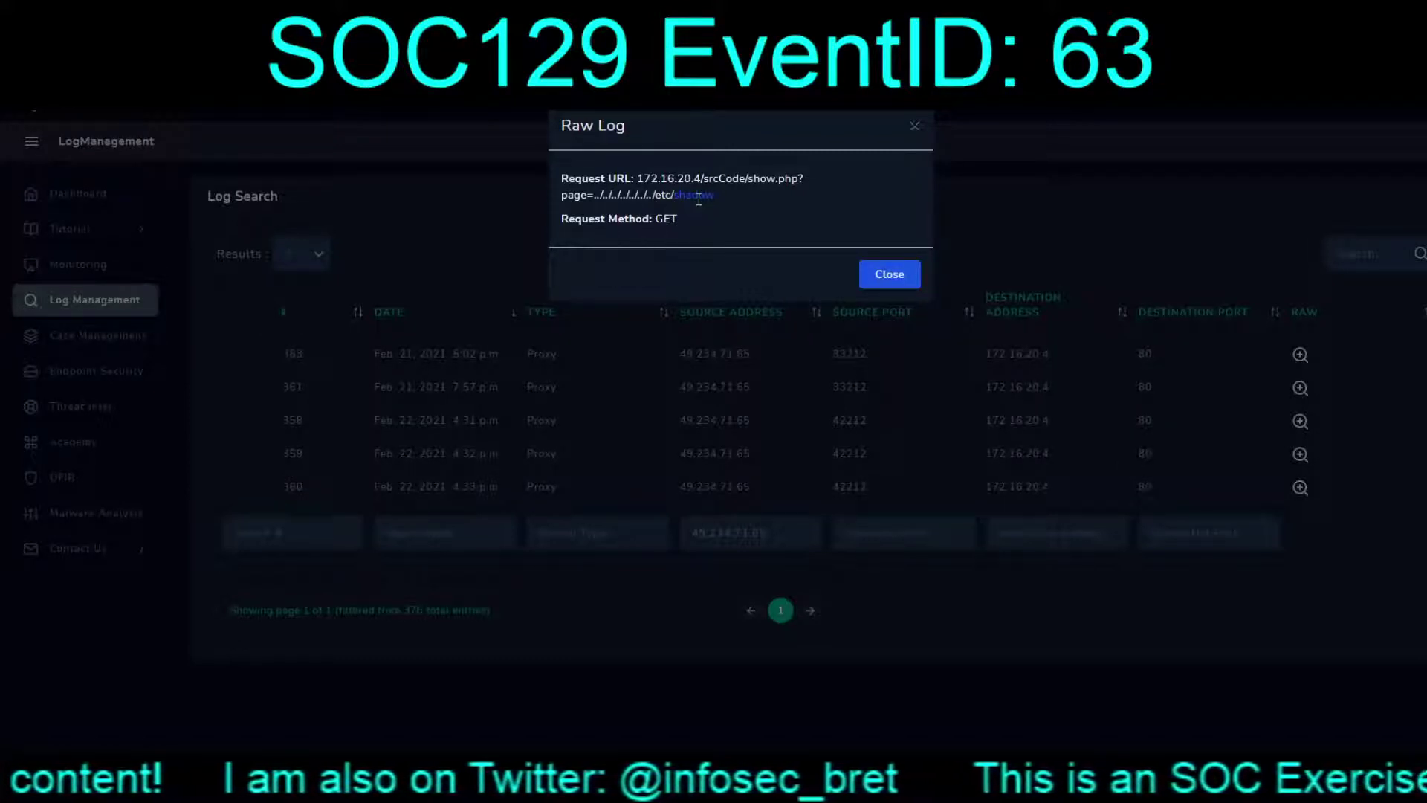
left_click(889, 285)
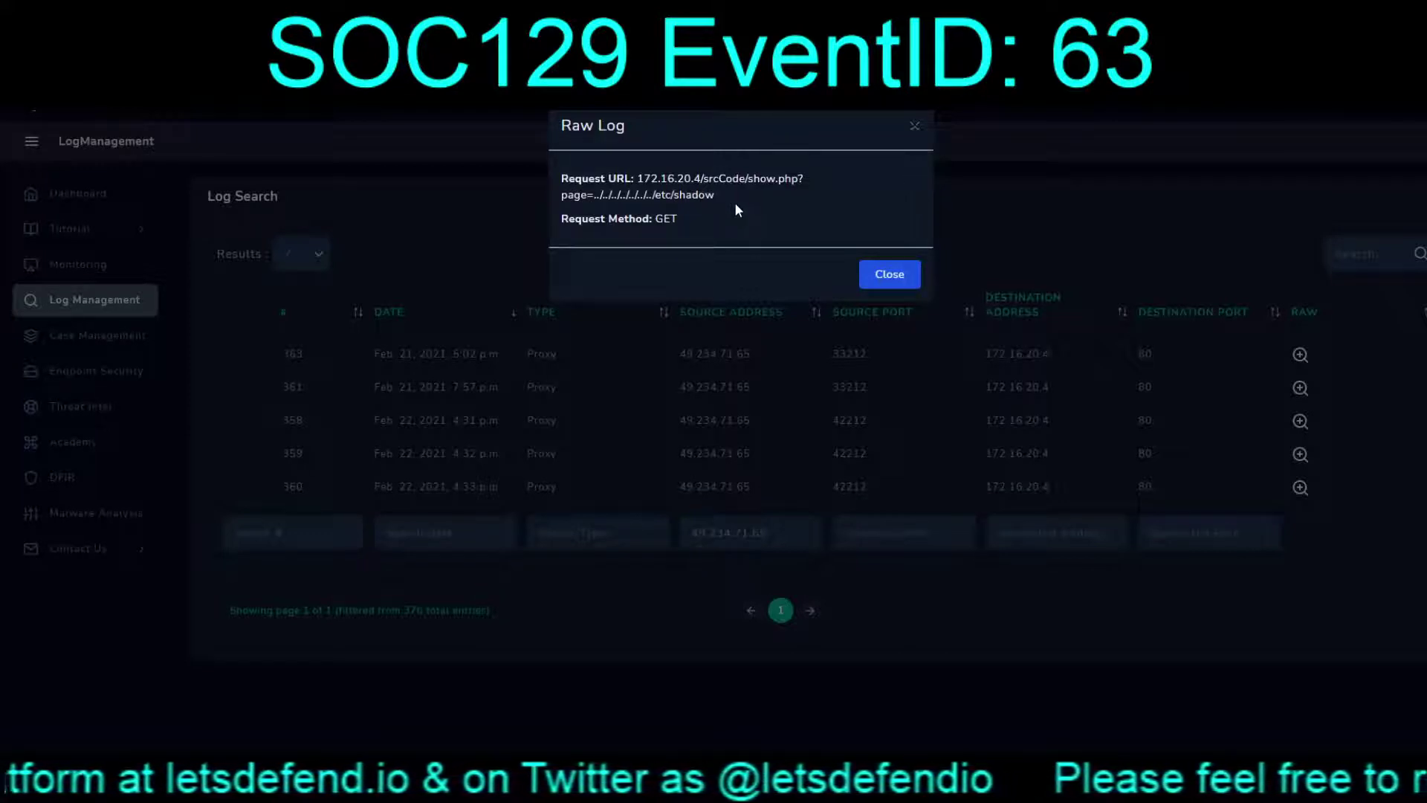
left_click(886, 273)
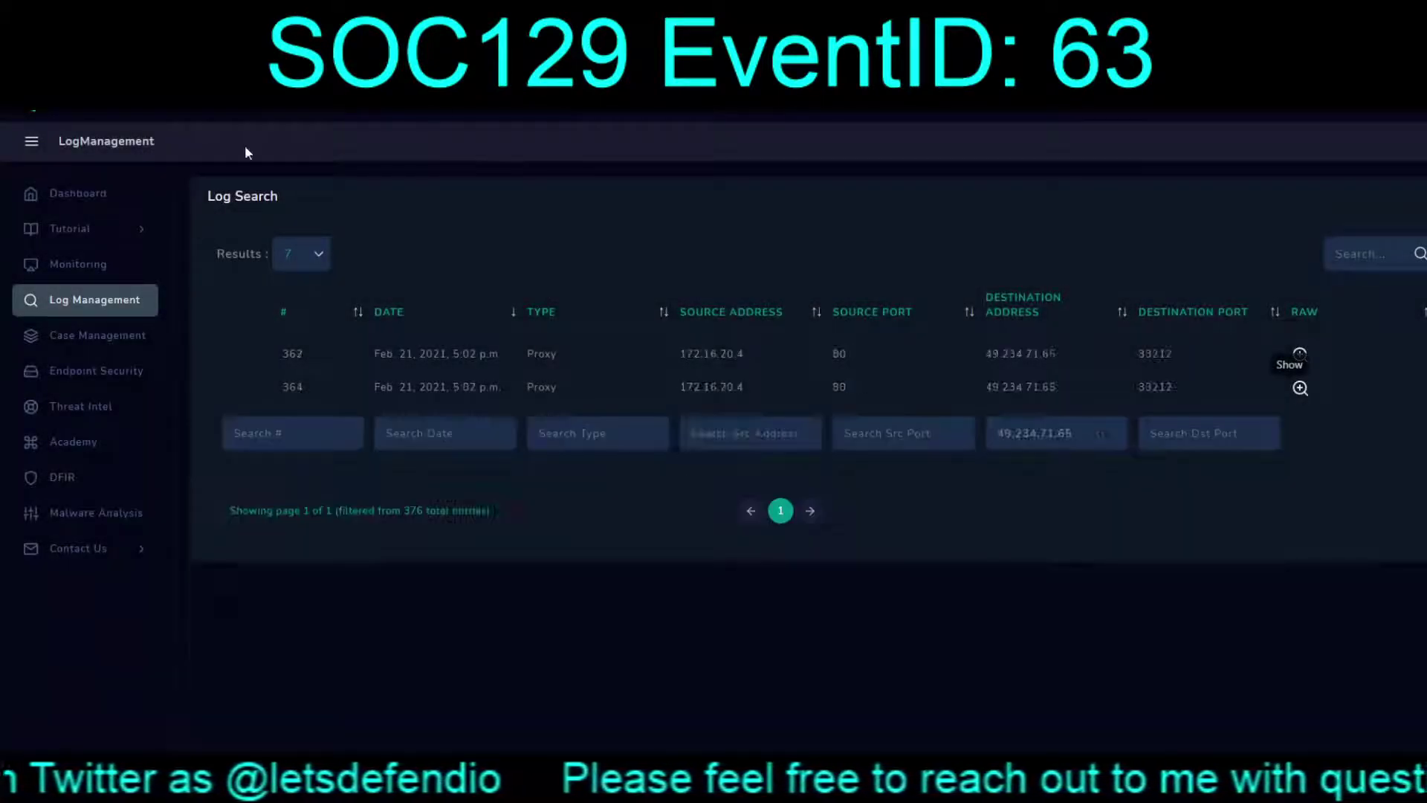
left_click(1301, 355)
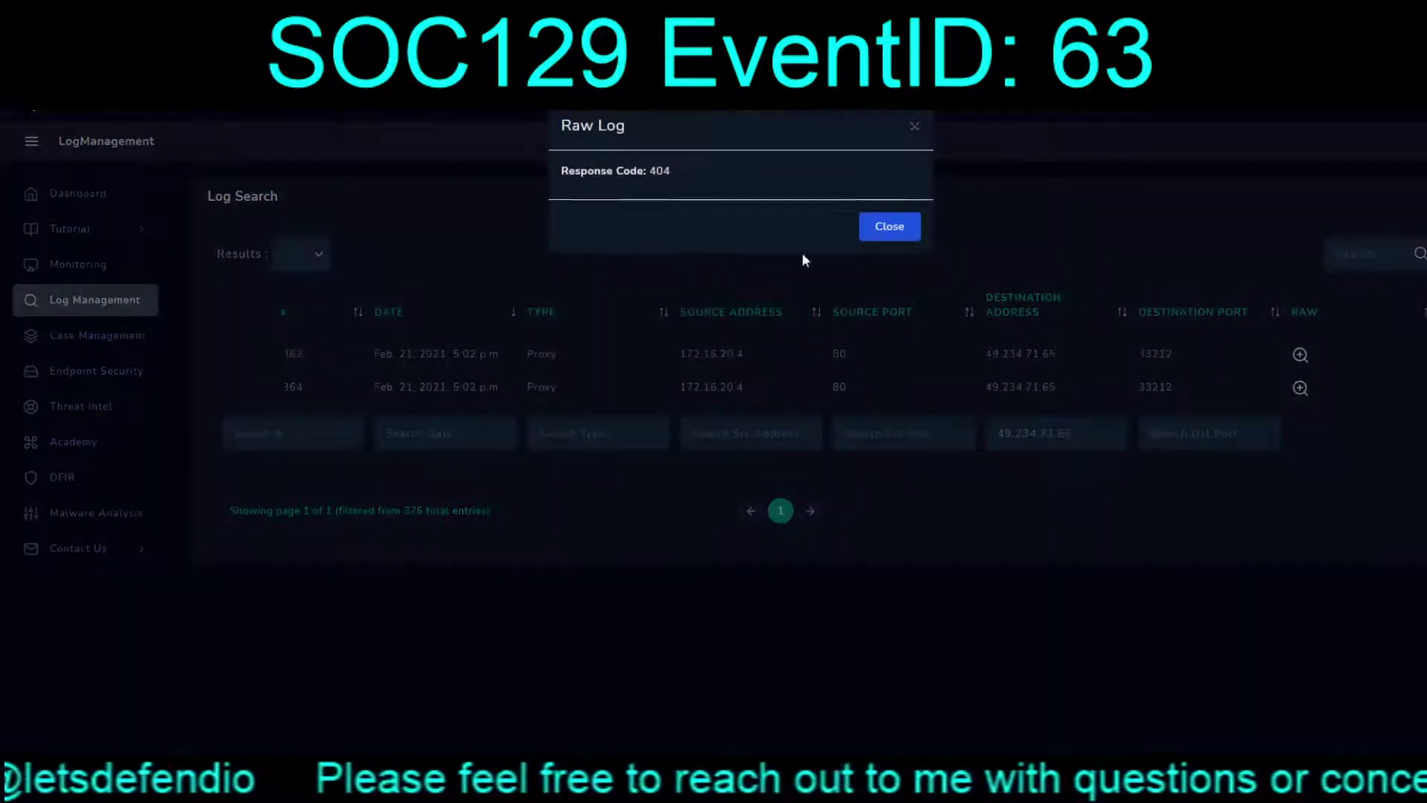
left_click(890, 226)
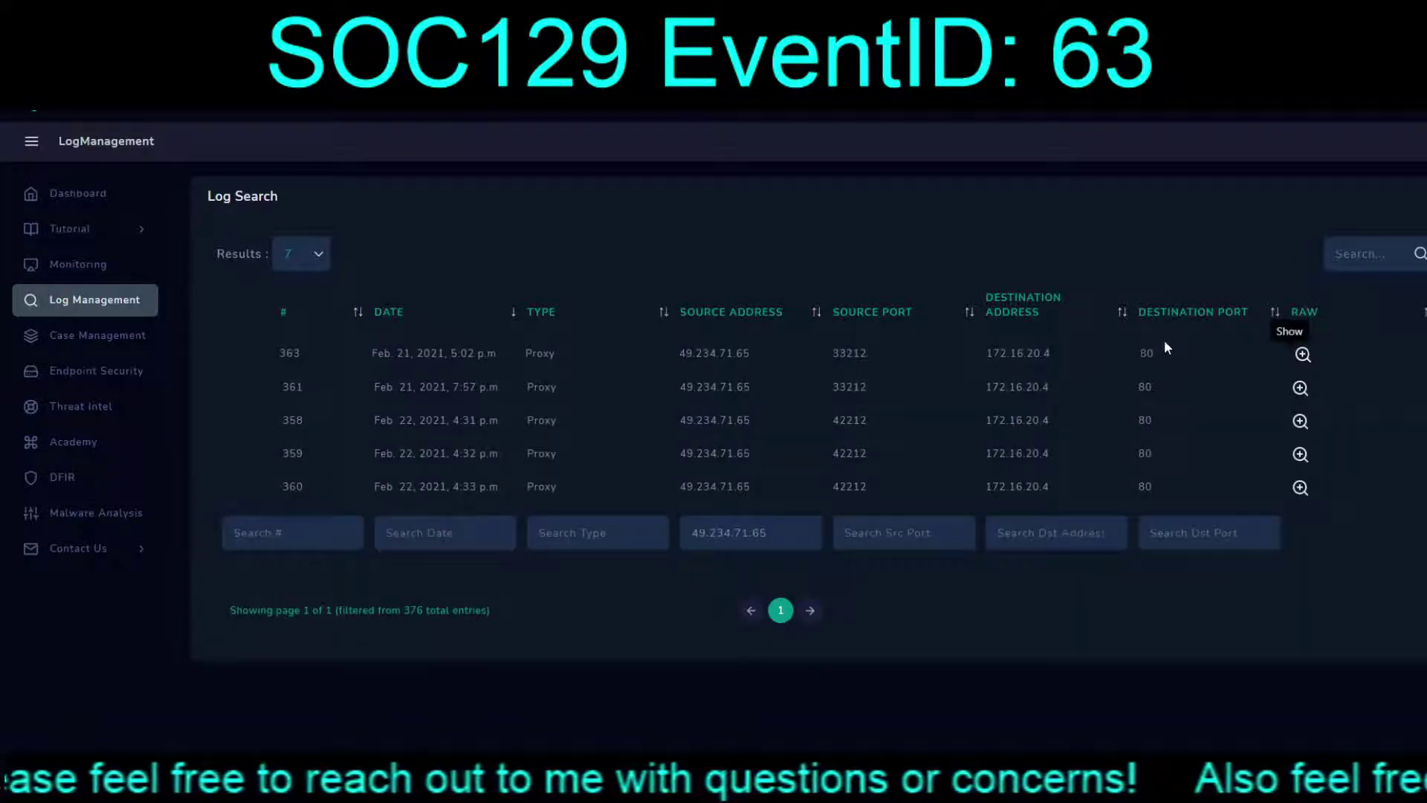
left_click(1304, 355)
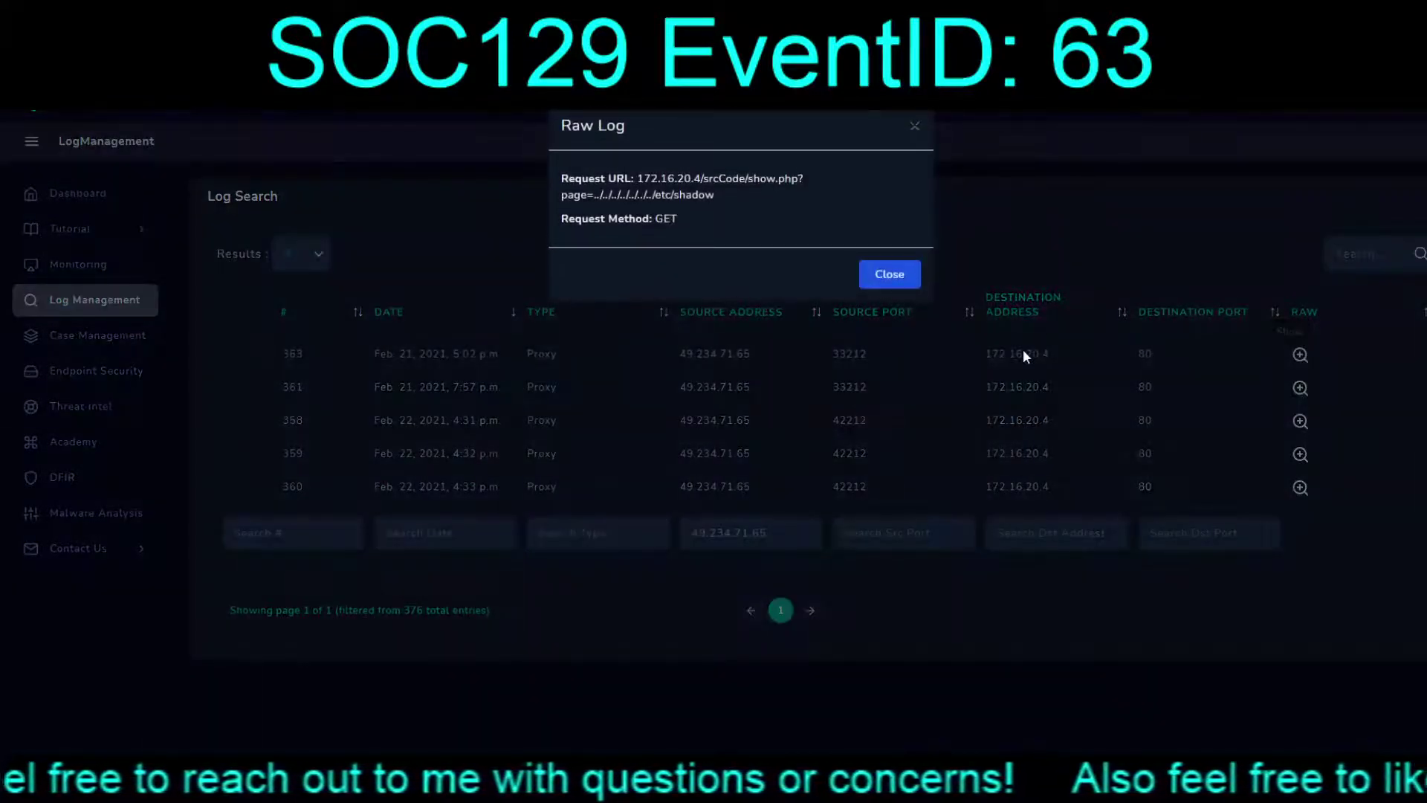
left_click(881, 275)
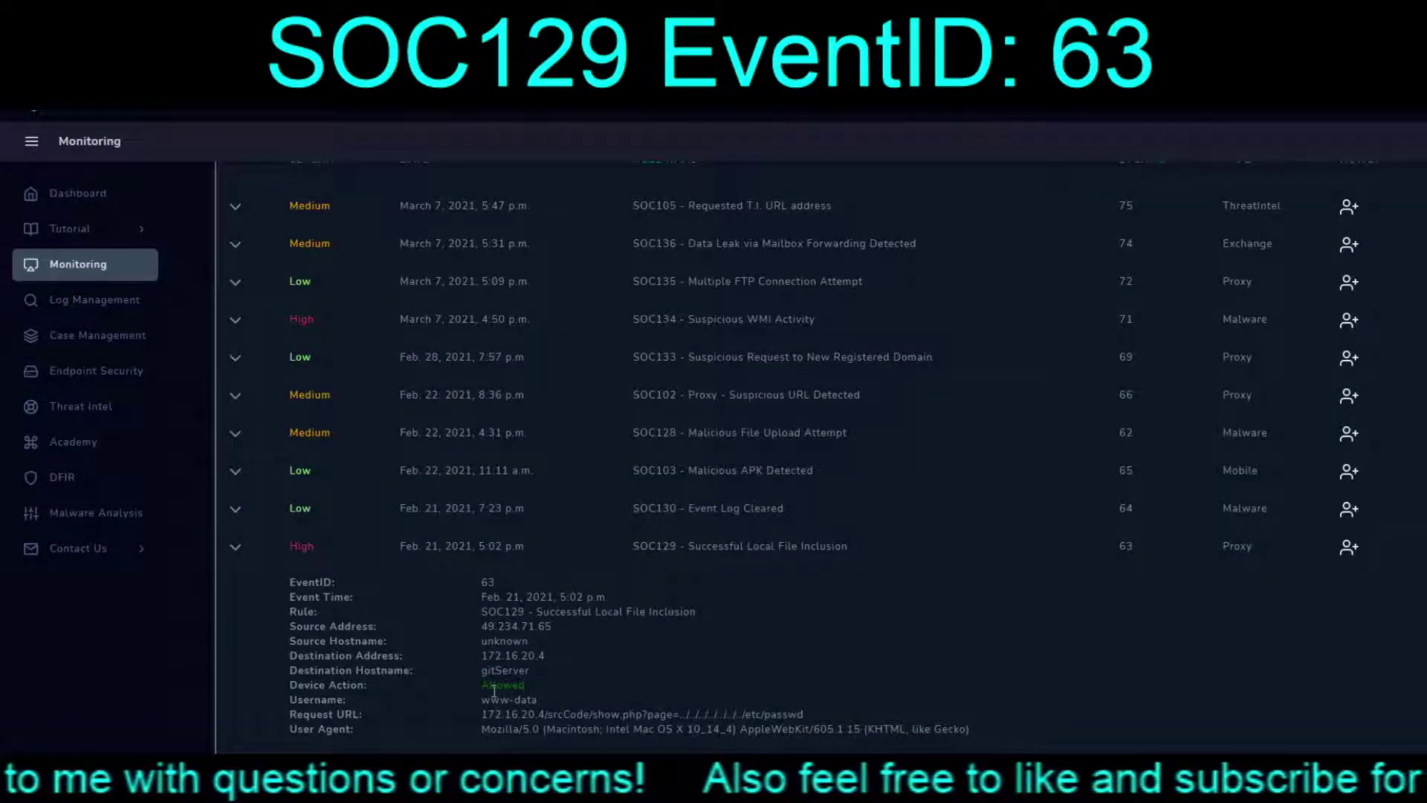
Check the alert's device action and the file in its request URL against the Local File Inclusion article's example
double_click(503, 685)
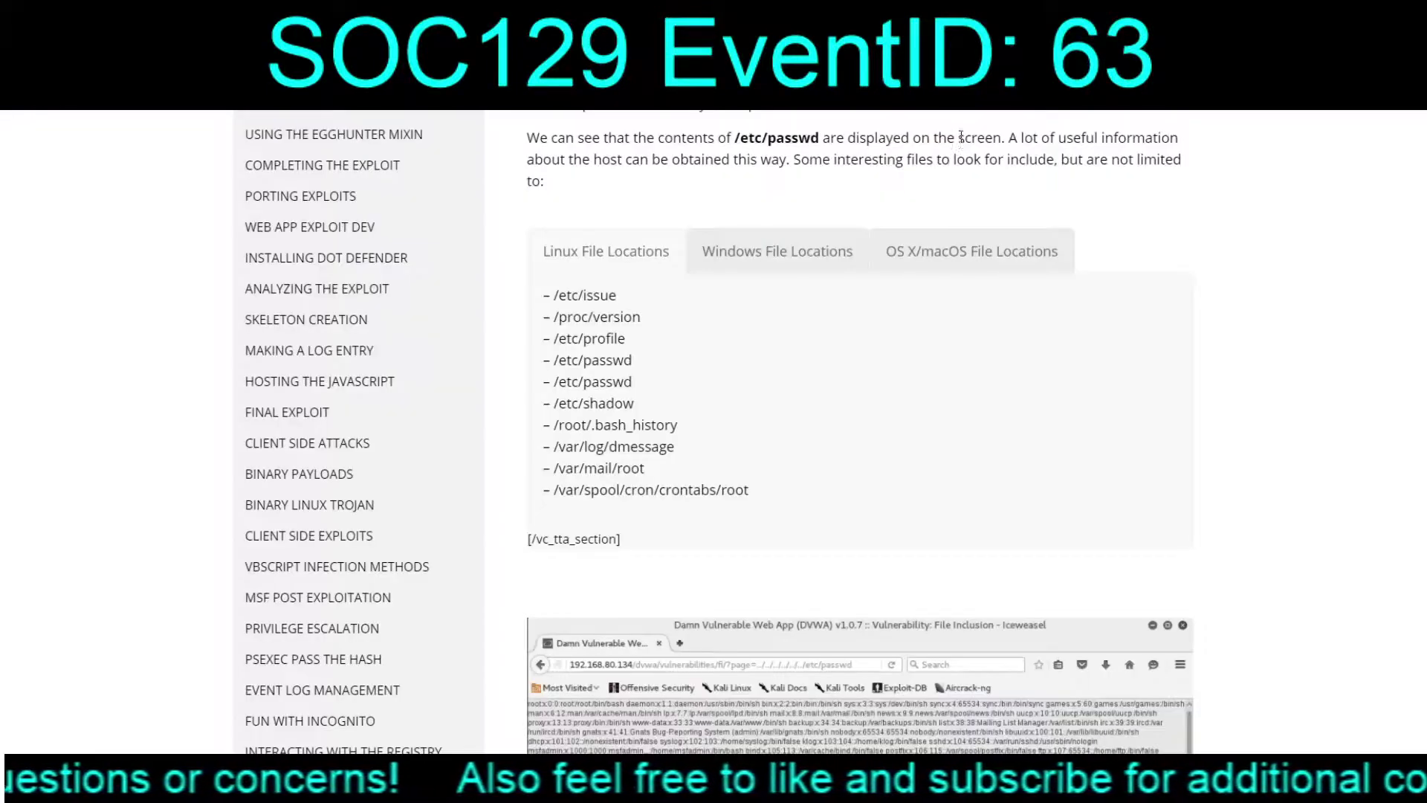
scroll(929, 388, "up", 5)
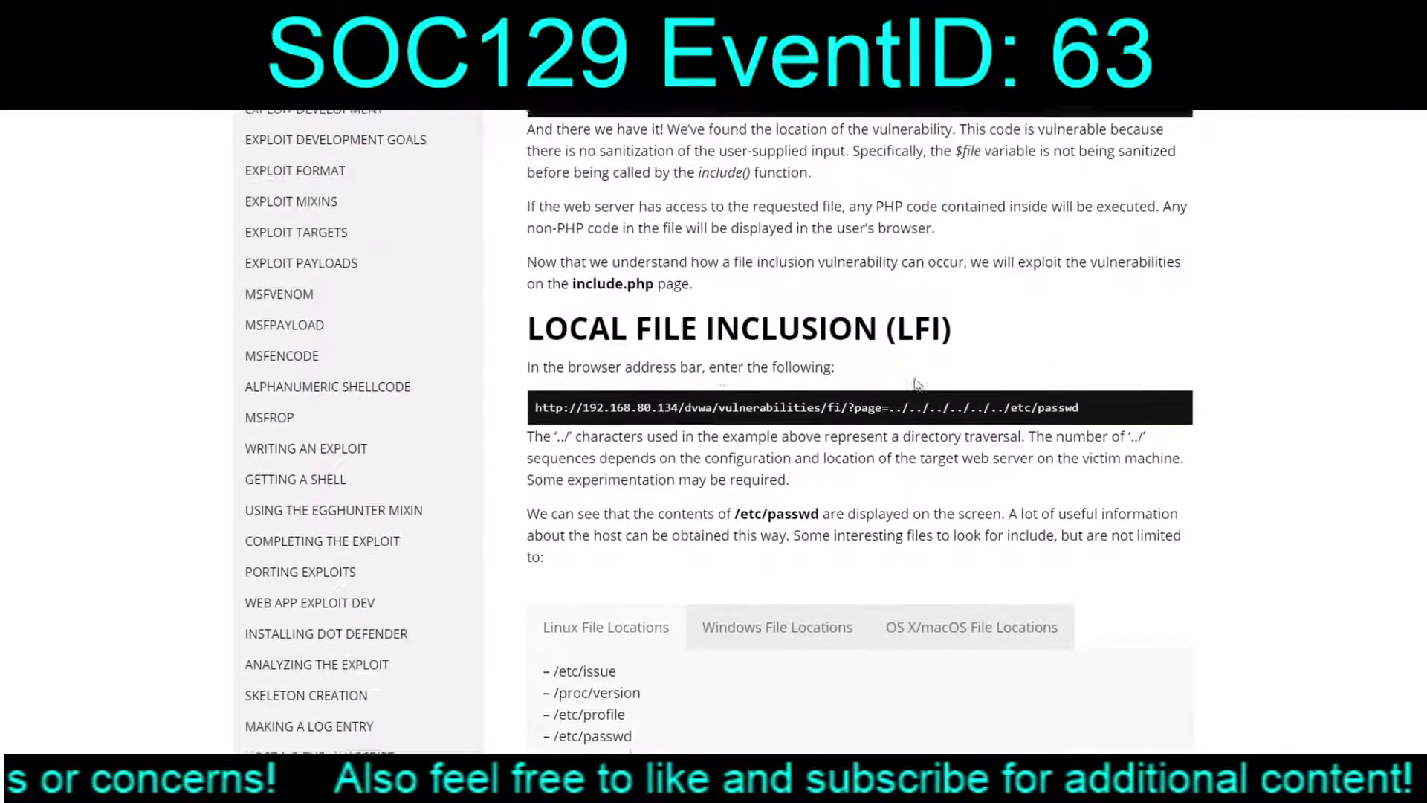
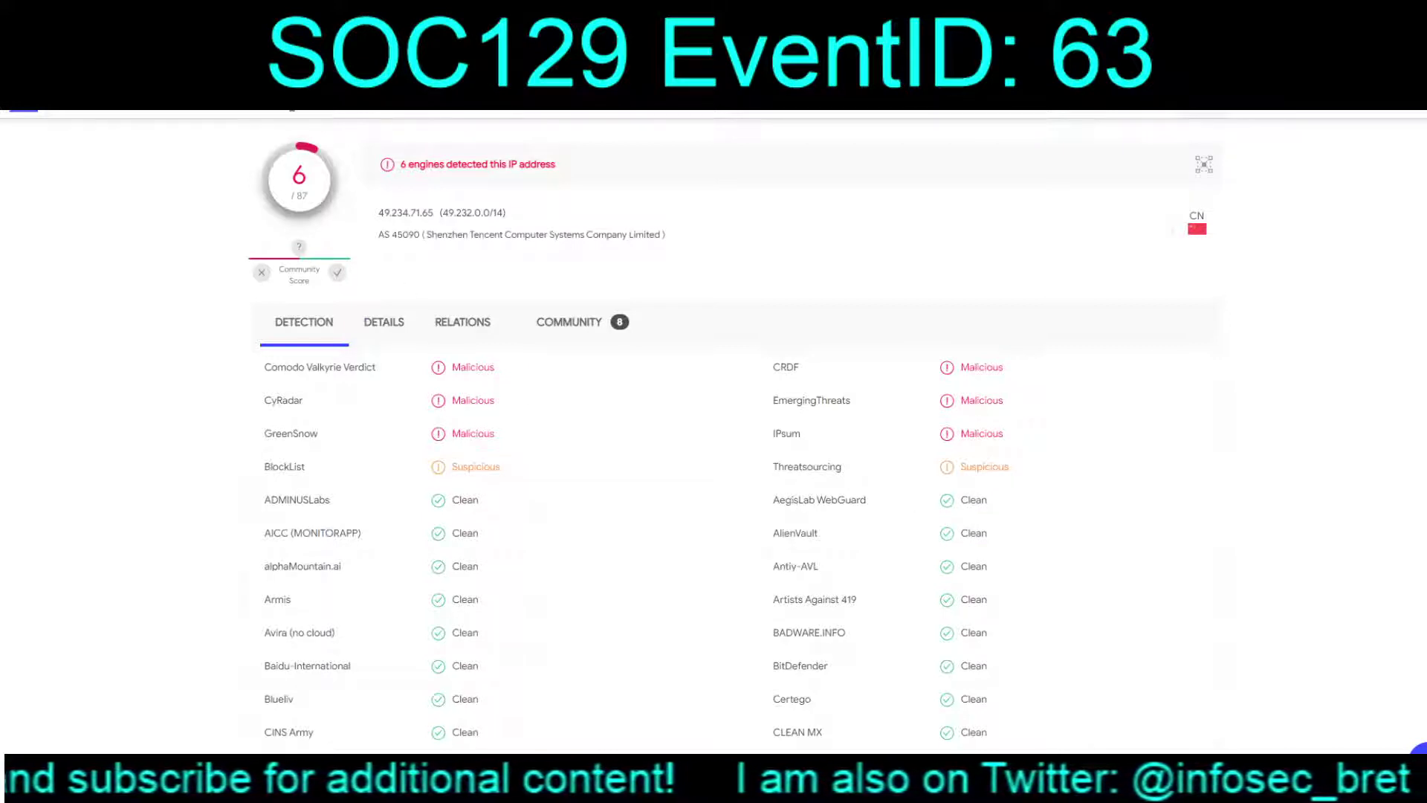
left_click(379, 15)
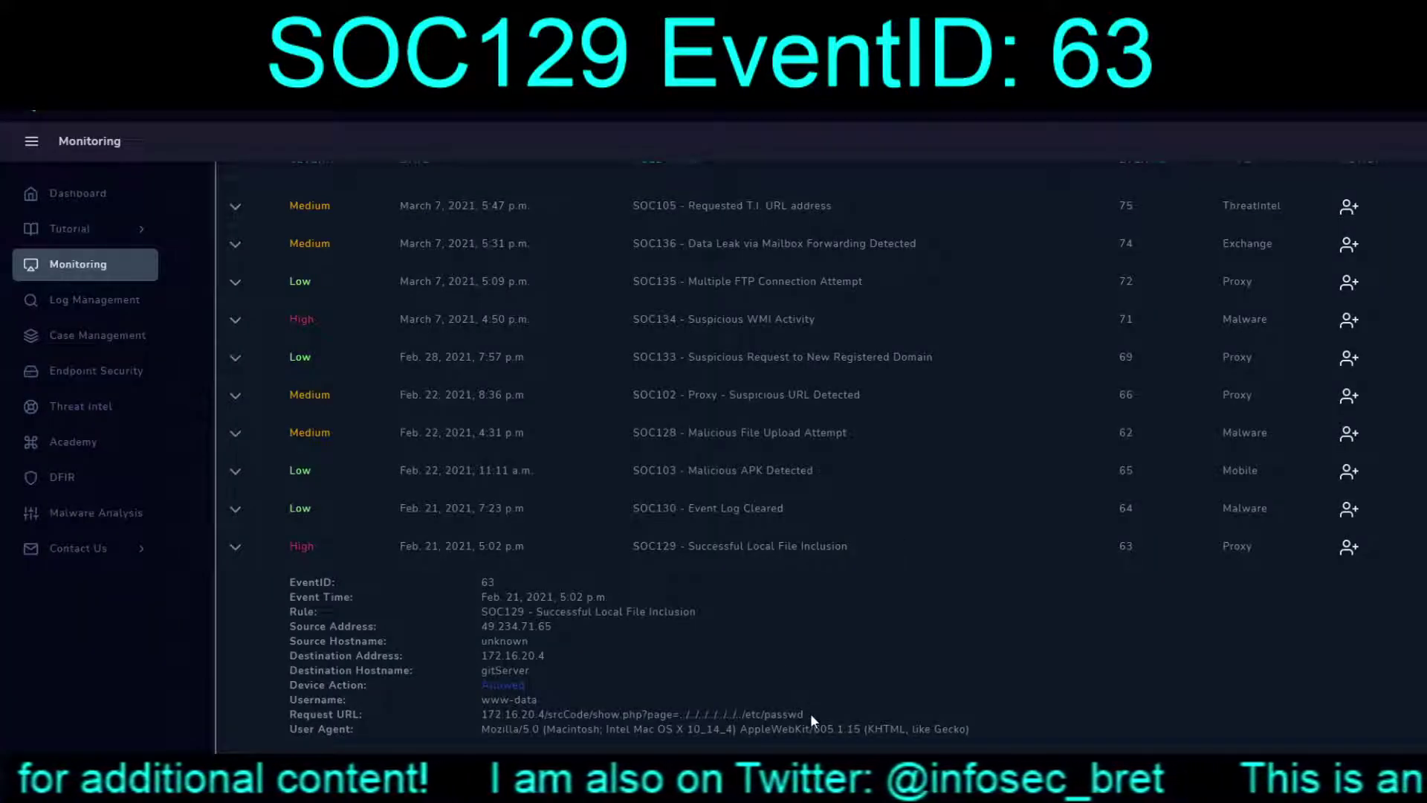
left_click_drag(806, 713, 768, 715)
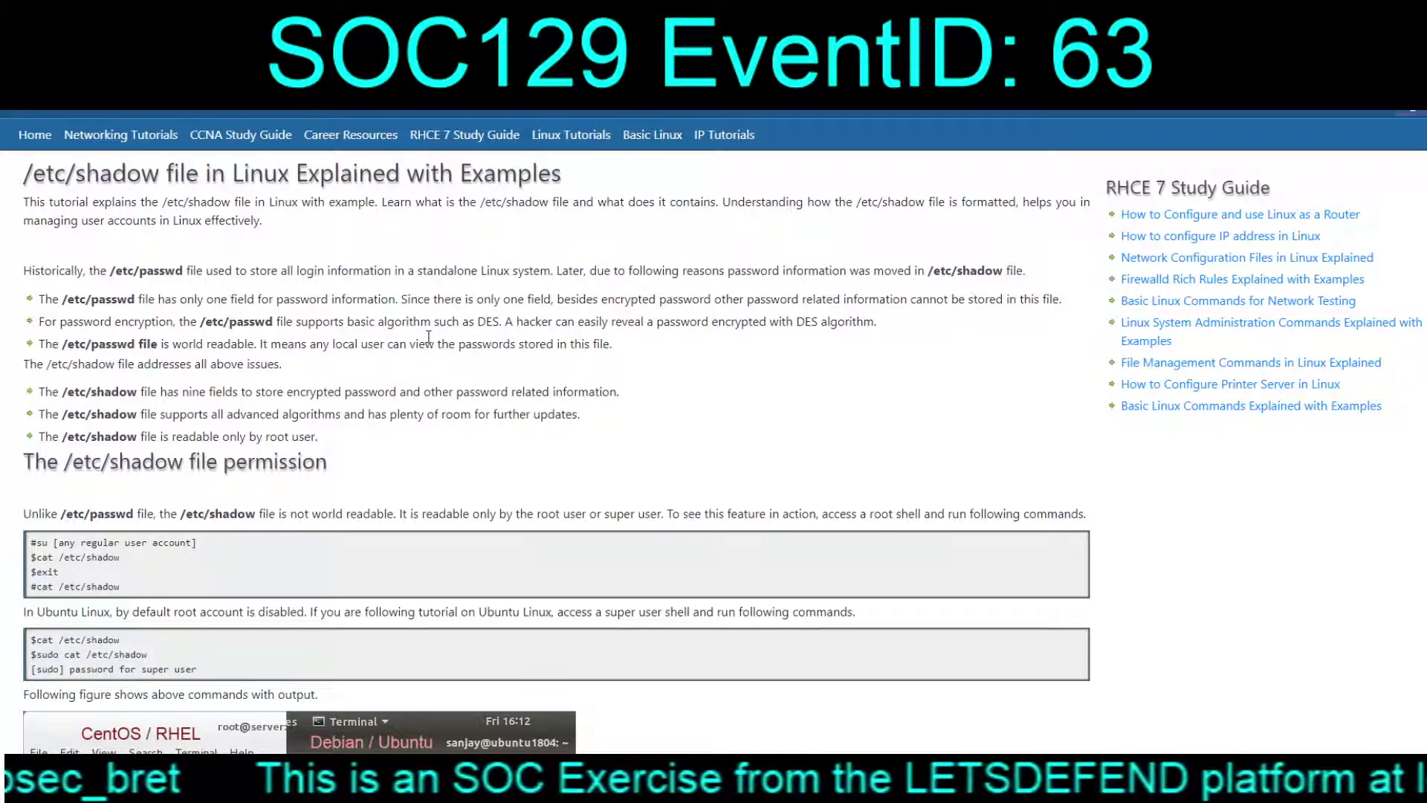
Read the /etc/shadow article's file permission and format sections, and revisit the Local File Inclusion article
scroll(429, 337, "down", 5)
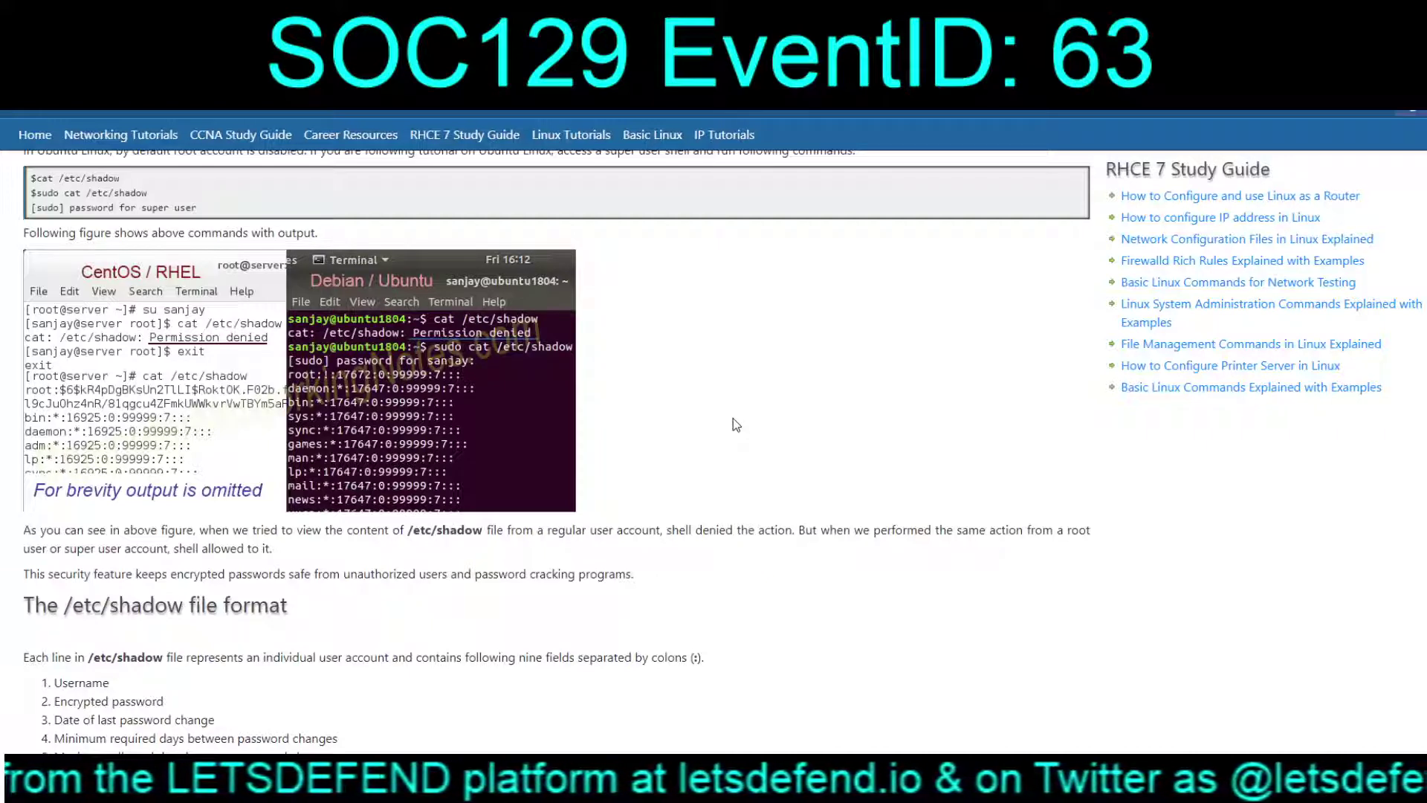
scroll(736, 425, "down", 4)
scroll(736, 425, "down", 6)
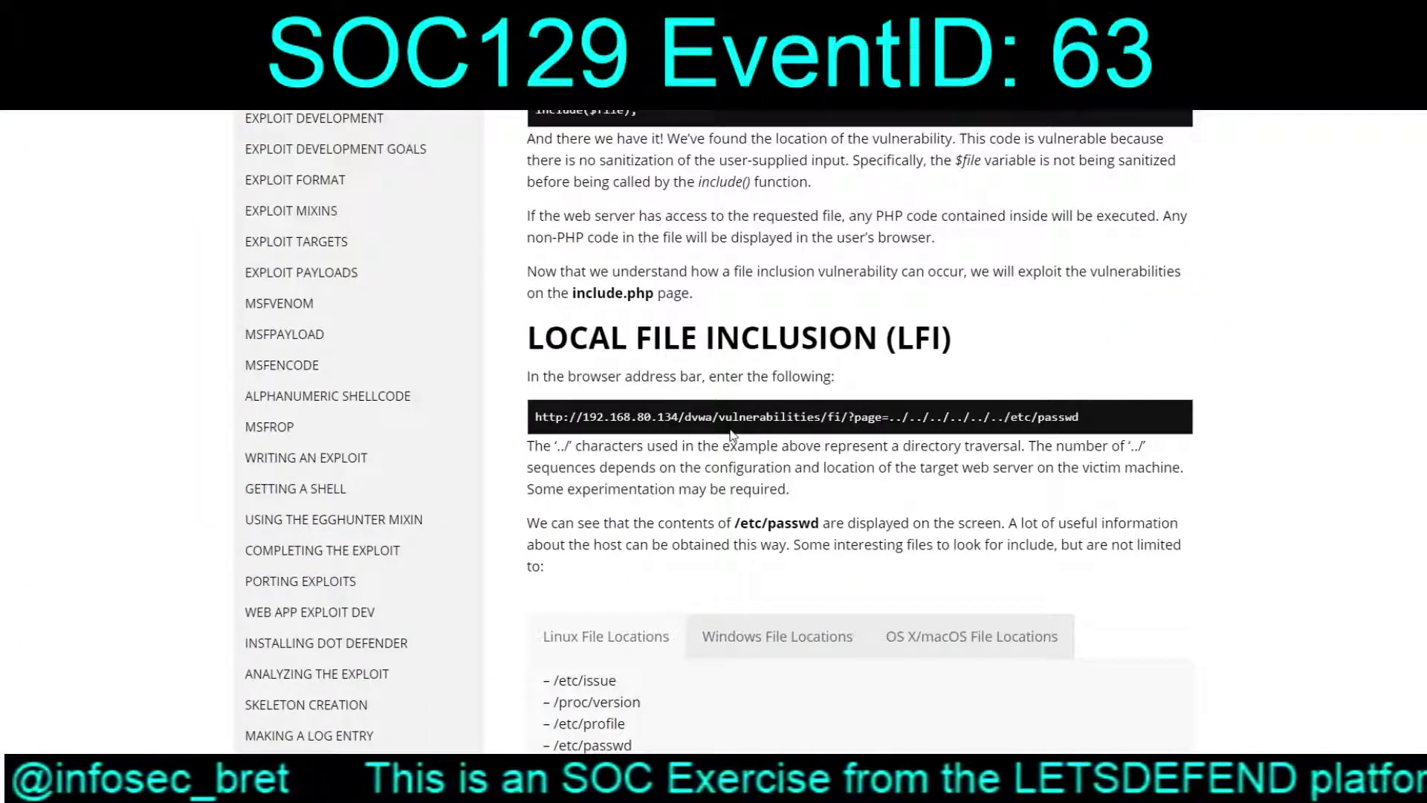
scroll(730, 435, "up", 6)
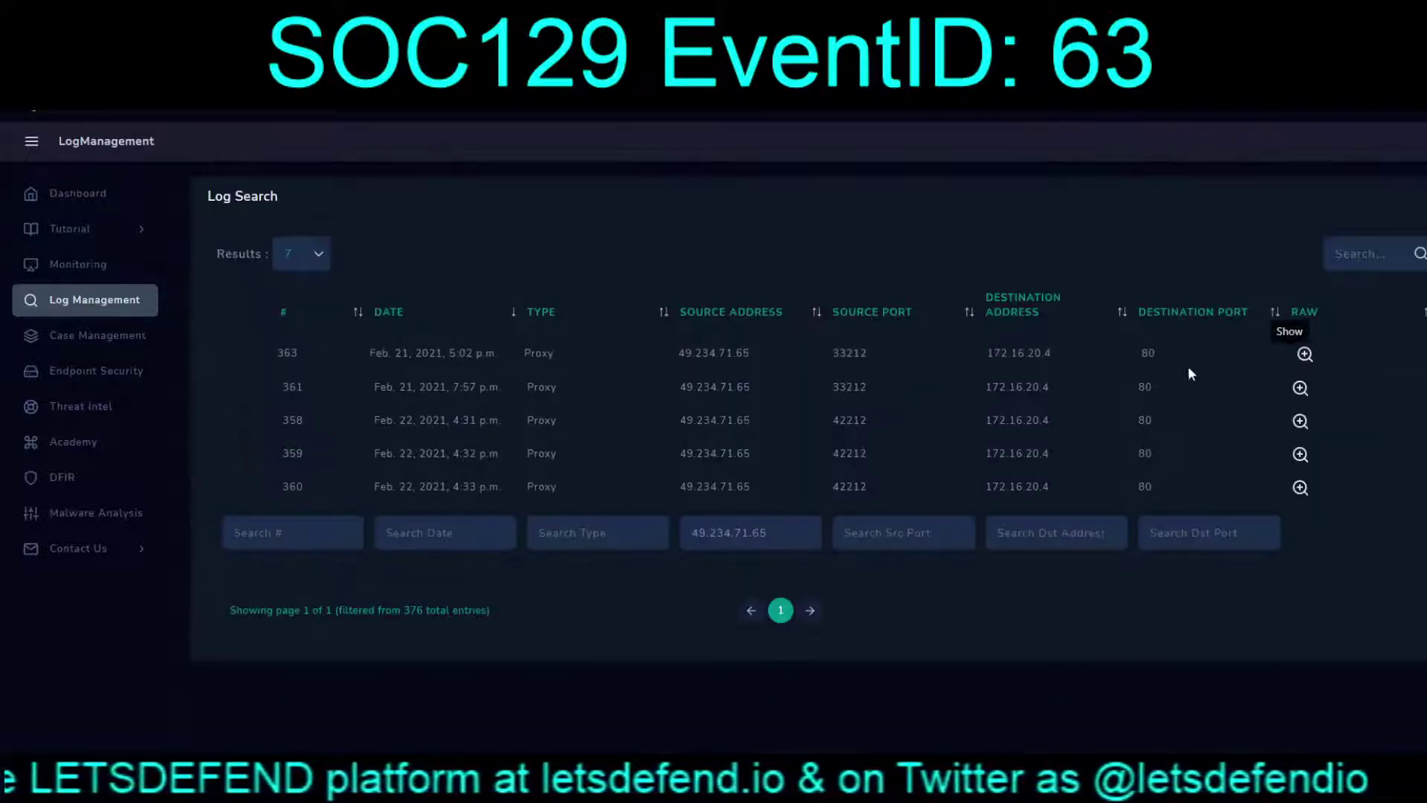
Recheck the raw request logs of entries 363 and 361, and highlight the alert's full request URL
left_click(1303, 354)
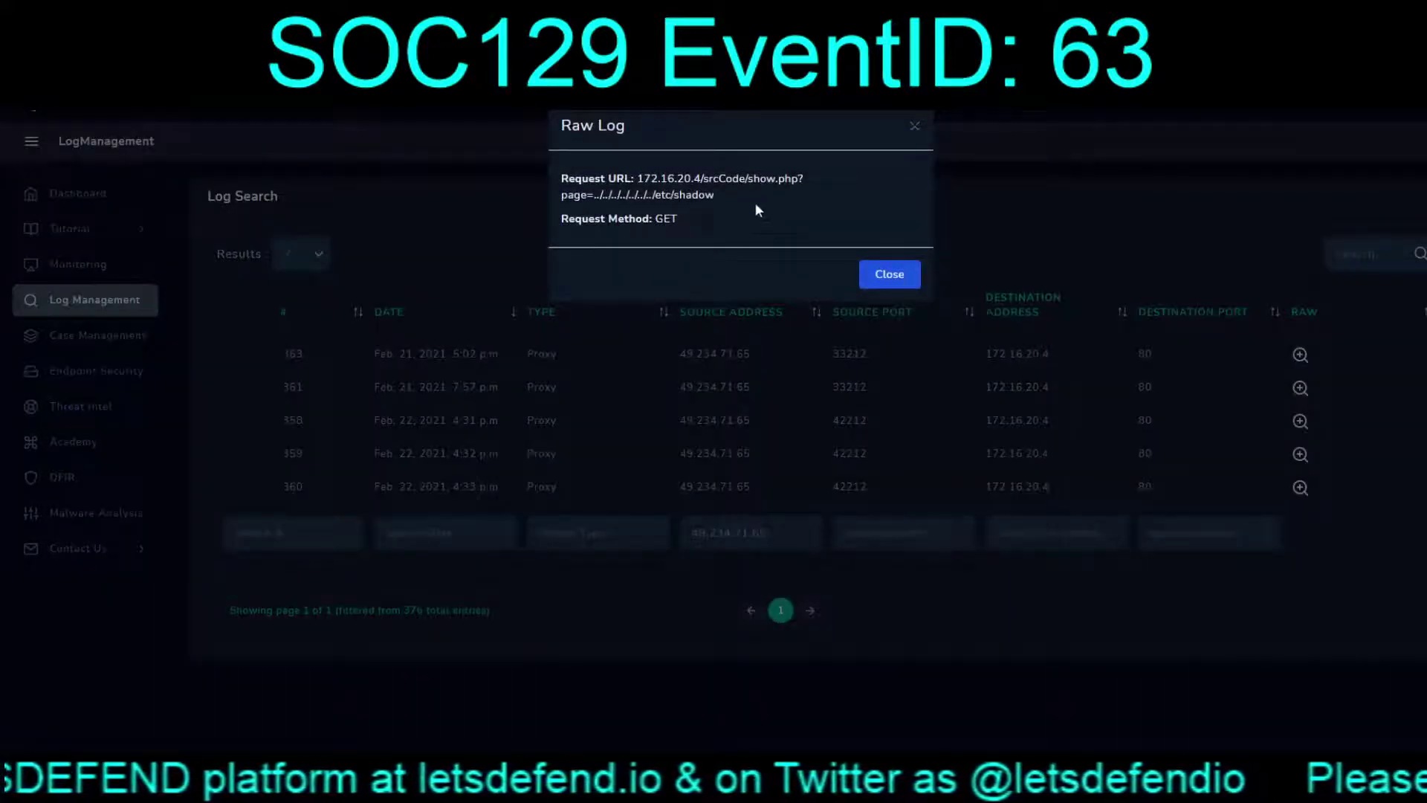
left_click(886, 276)
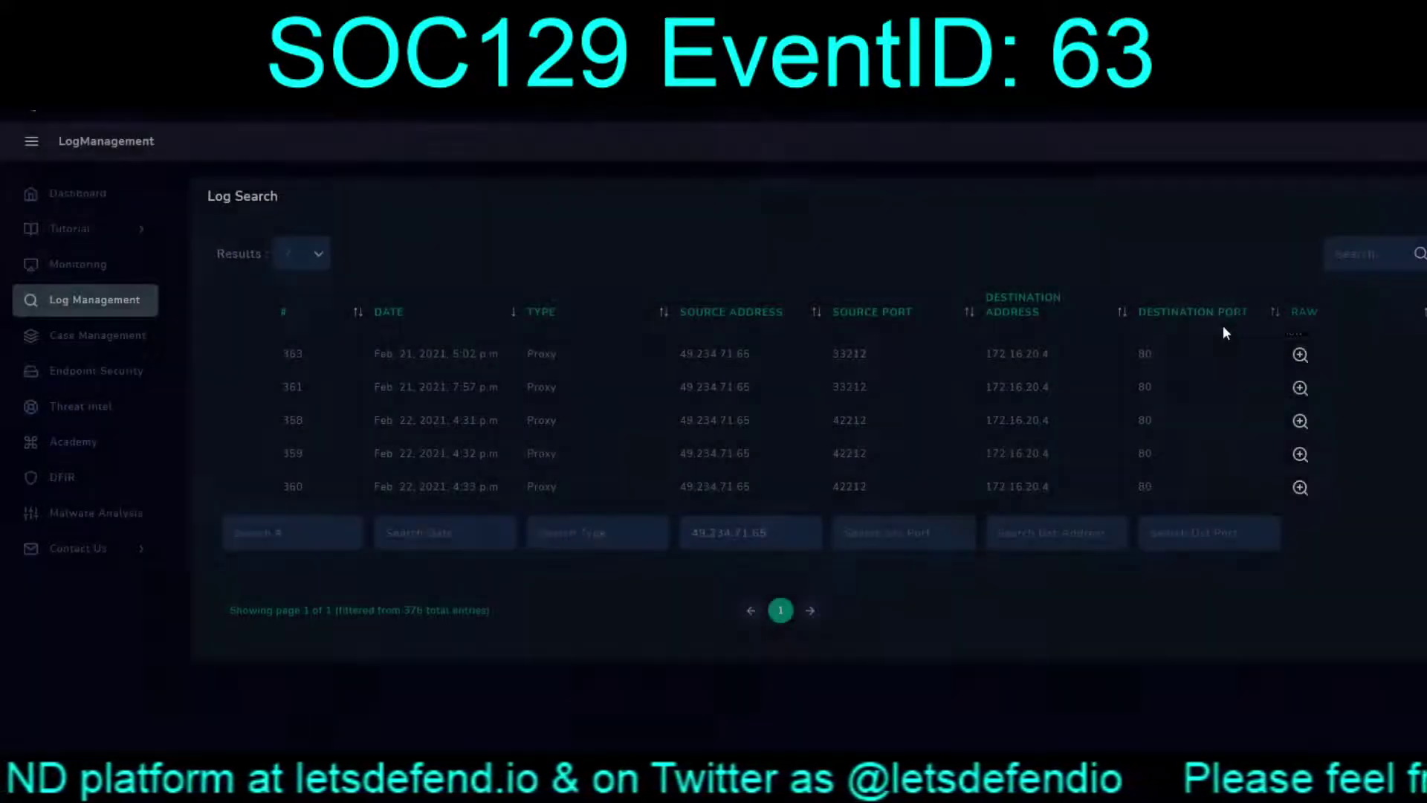
left_click(1301, 388)
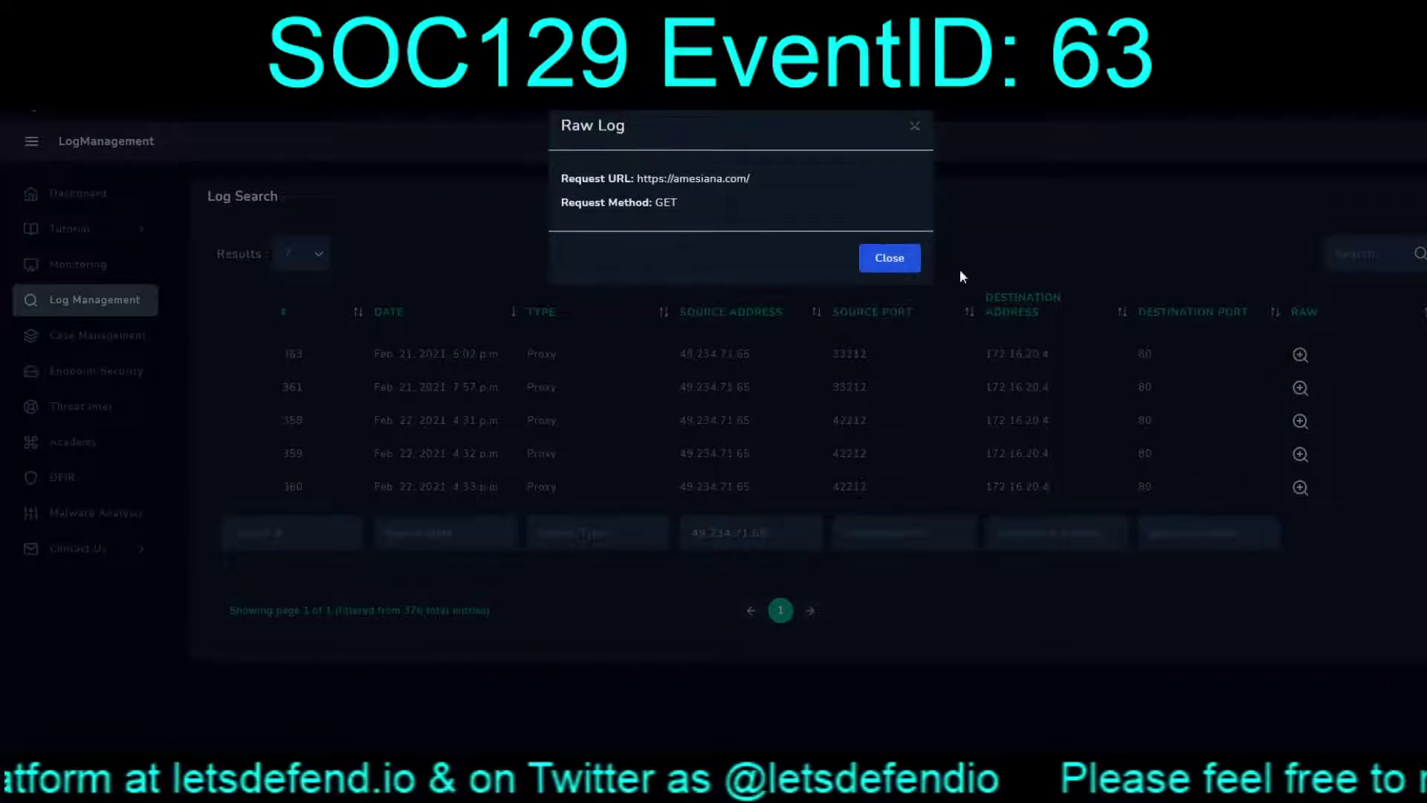
left_click(877, 257)
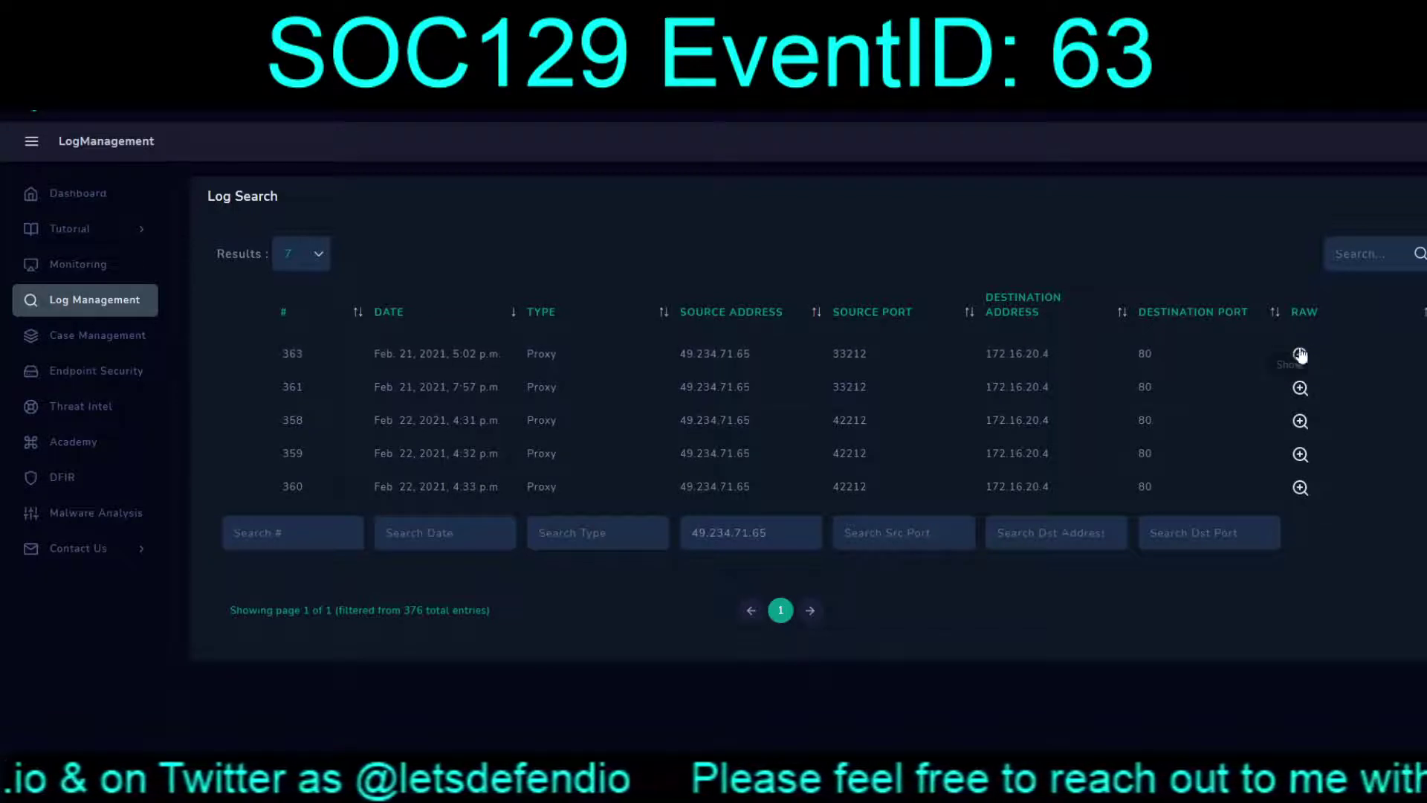
left_click(1304, 356)
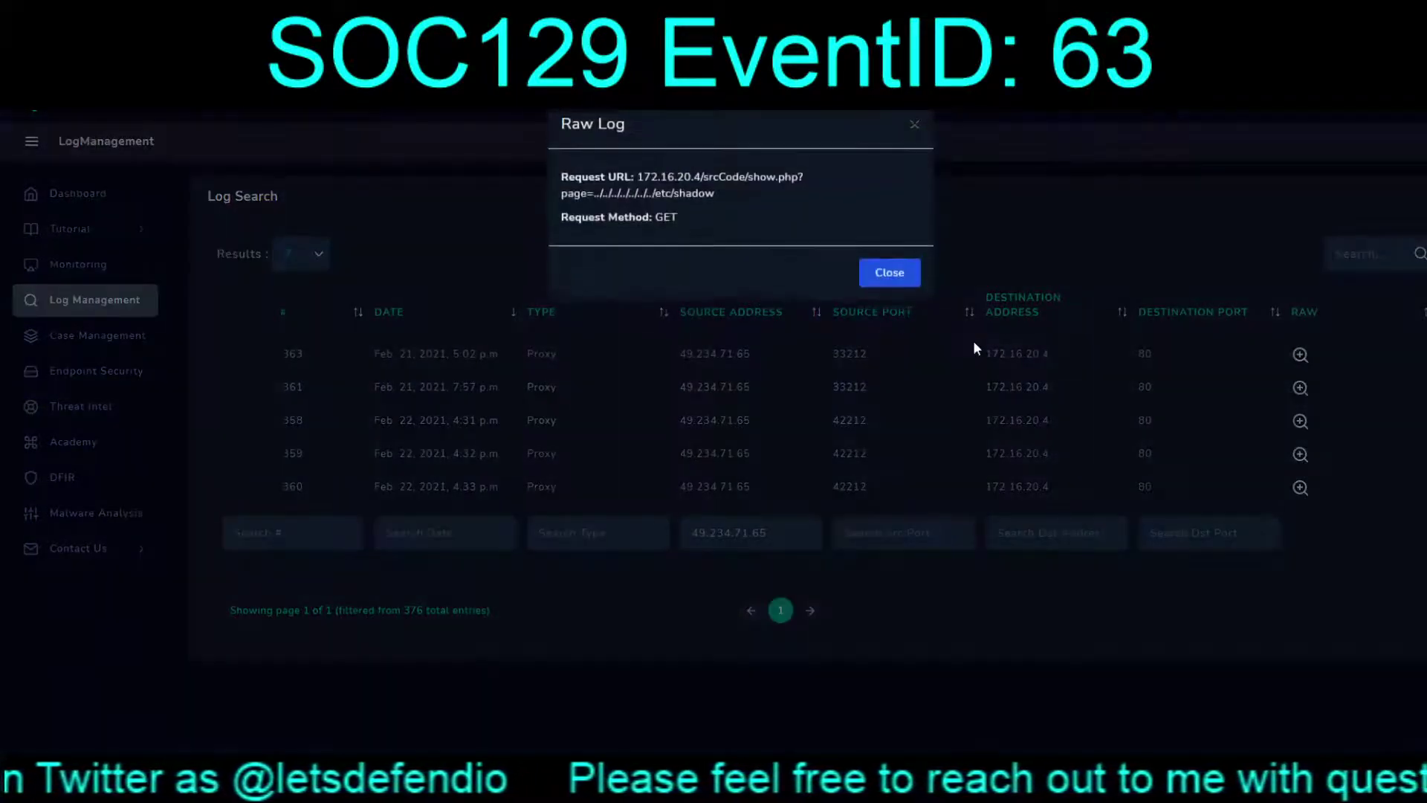
left_click(890, 272)
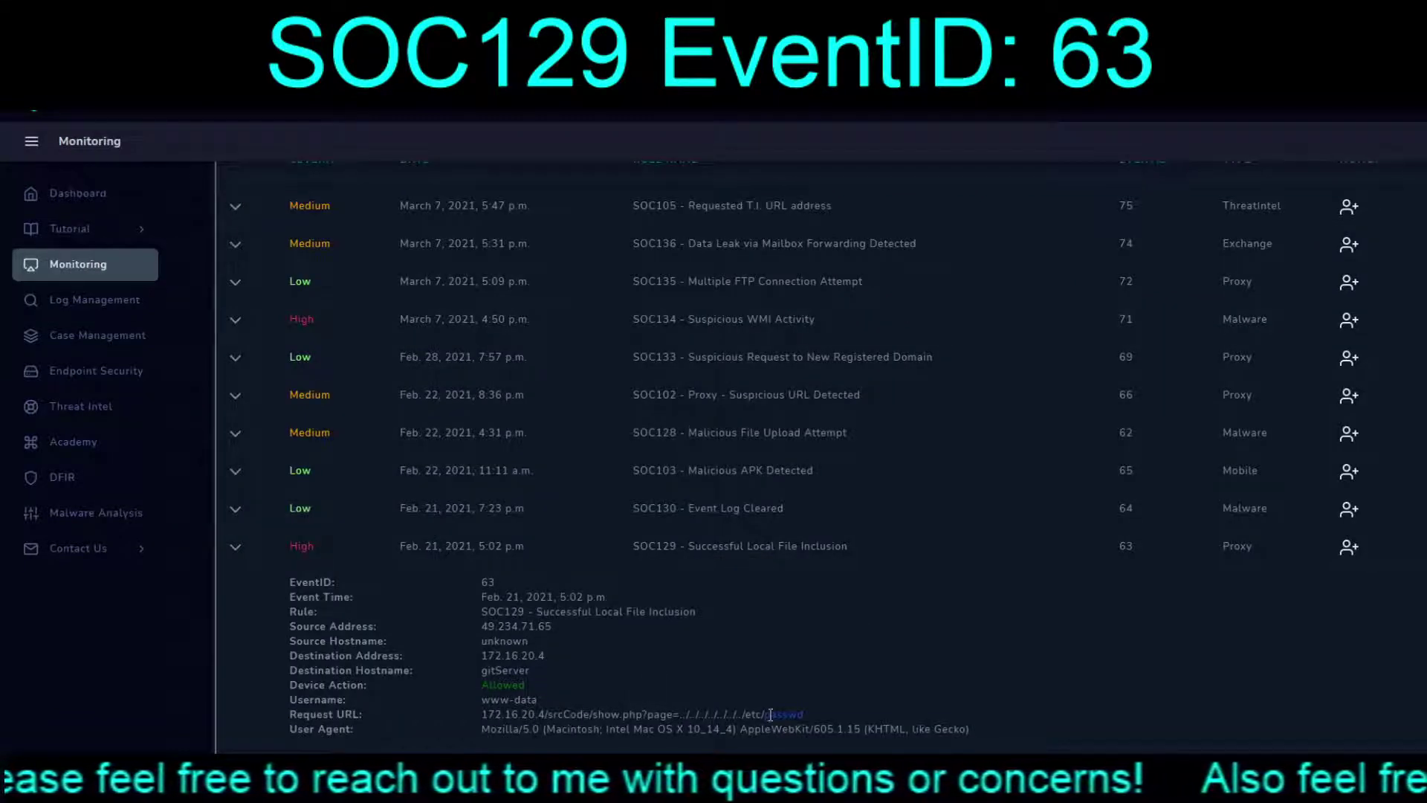
left_click_drag(806, 715, 479, 710)
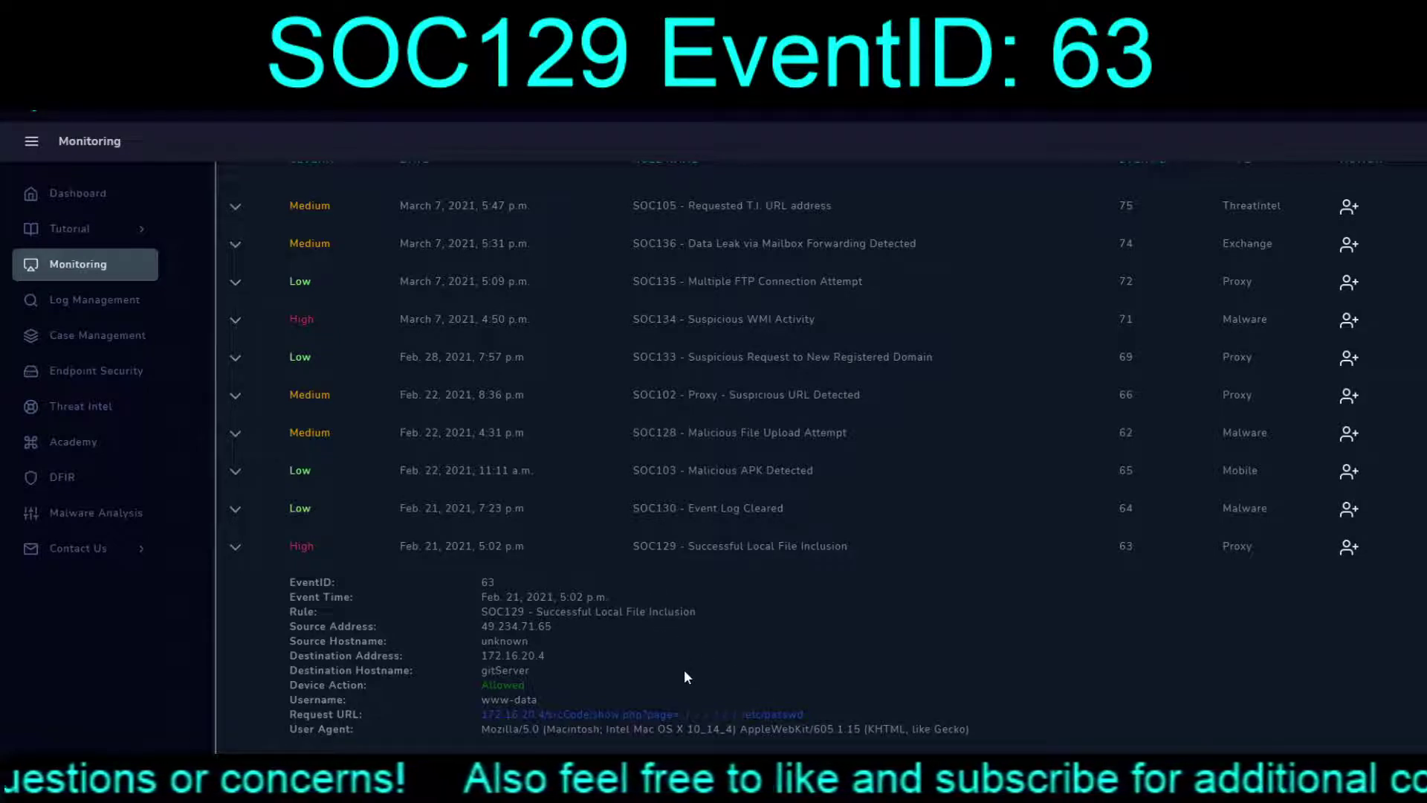
Take ownership of the SOC129 alert with EventID 63 and create a case for it
left_click(1349, 547)
left_click(738, 471)
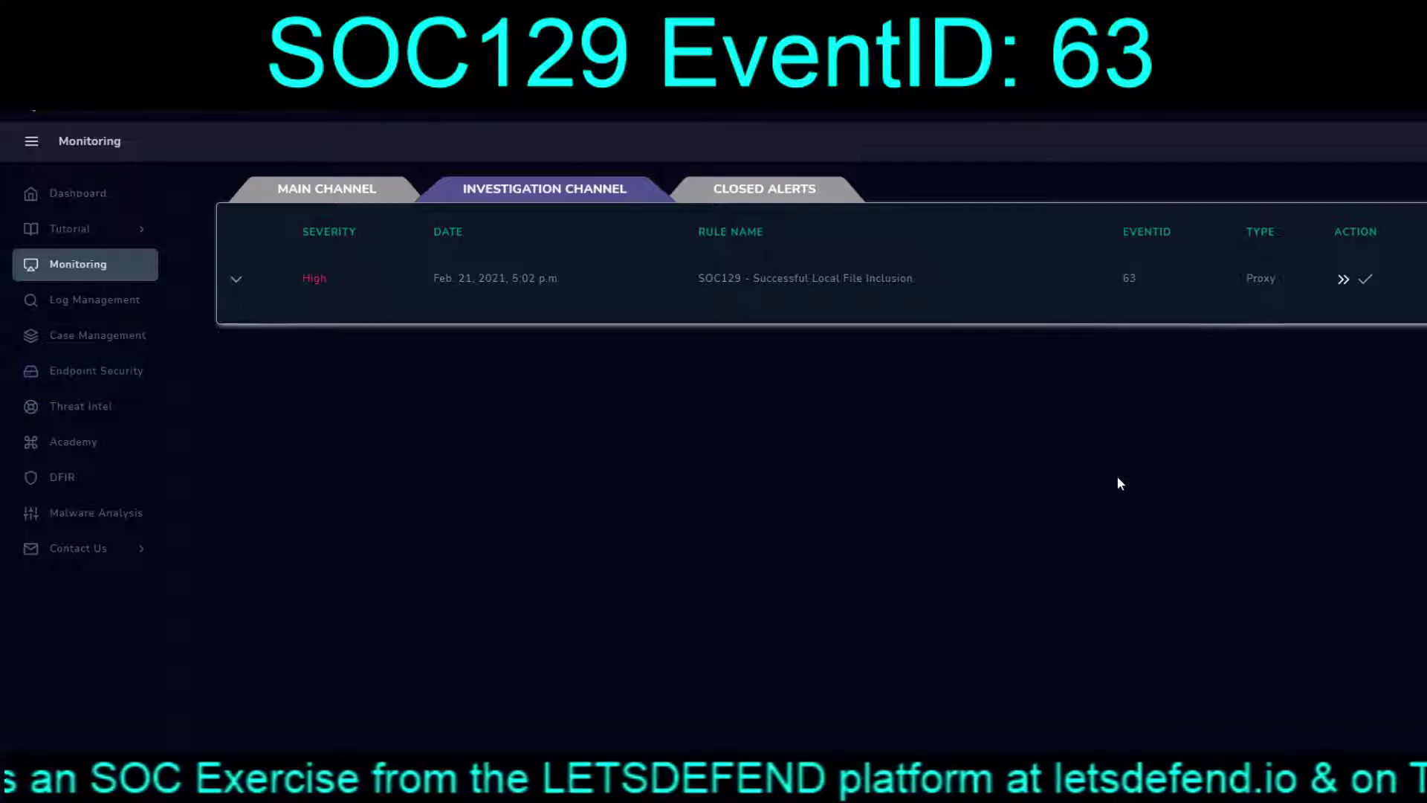
left_click(1344, 281)
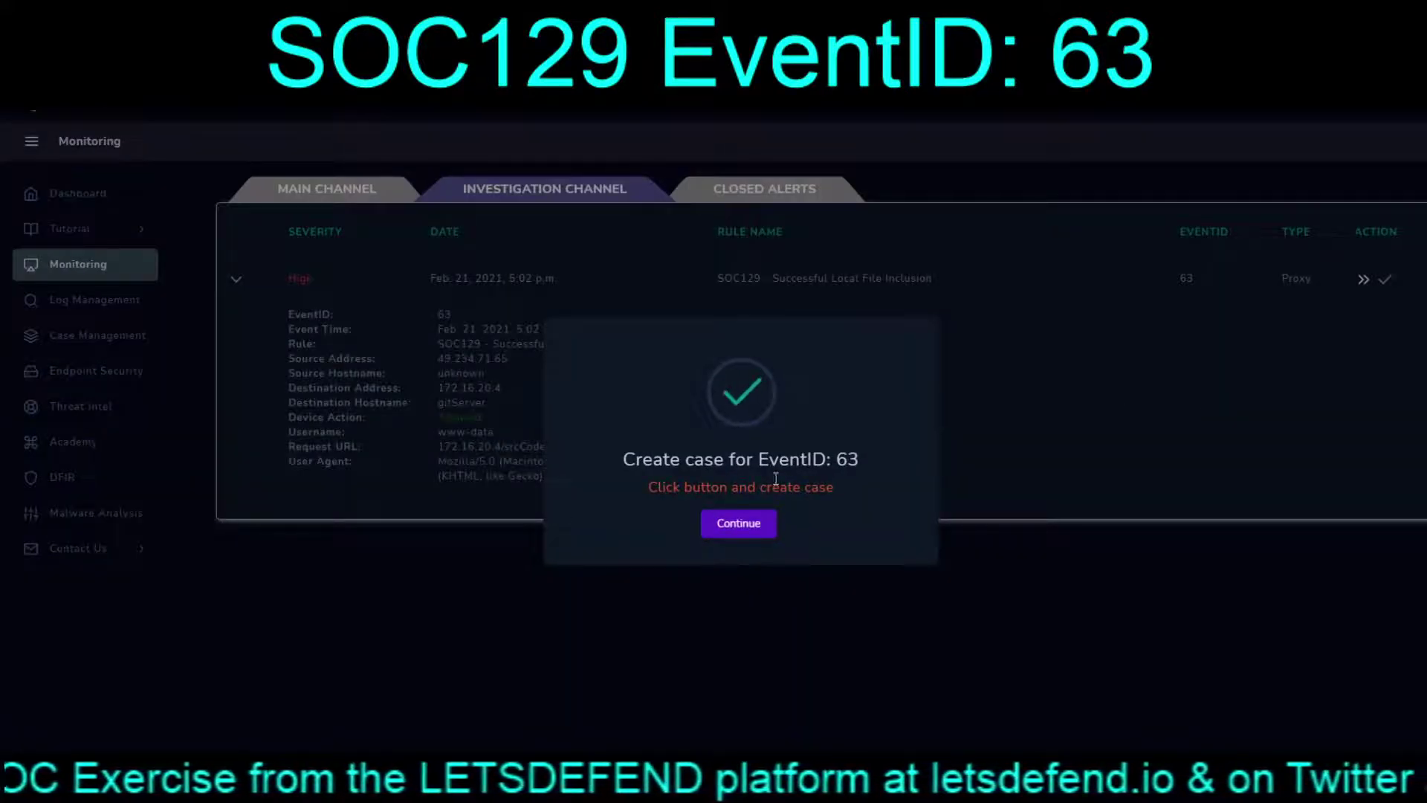
left_click(739, 524)
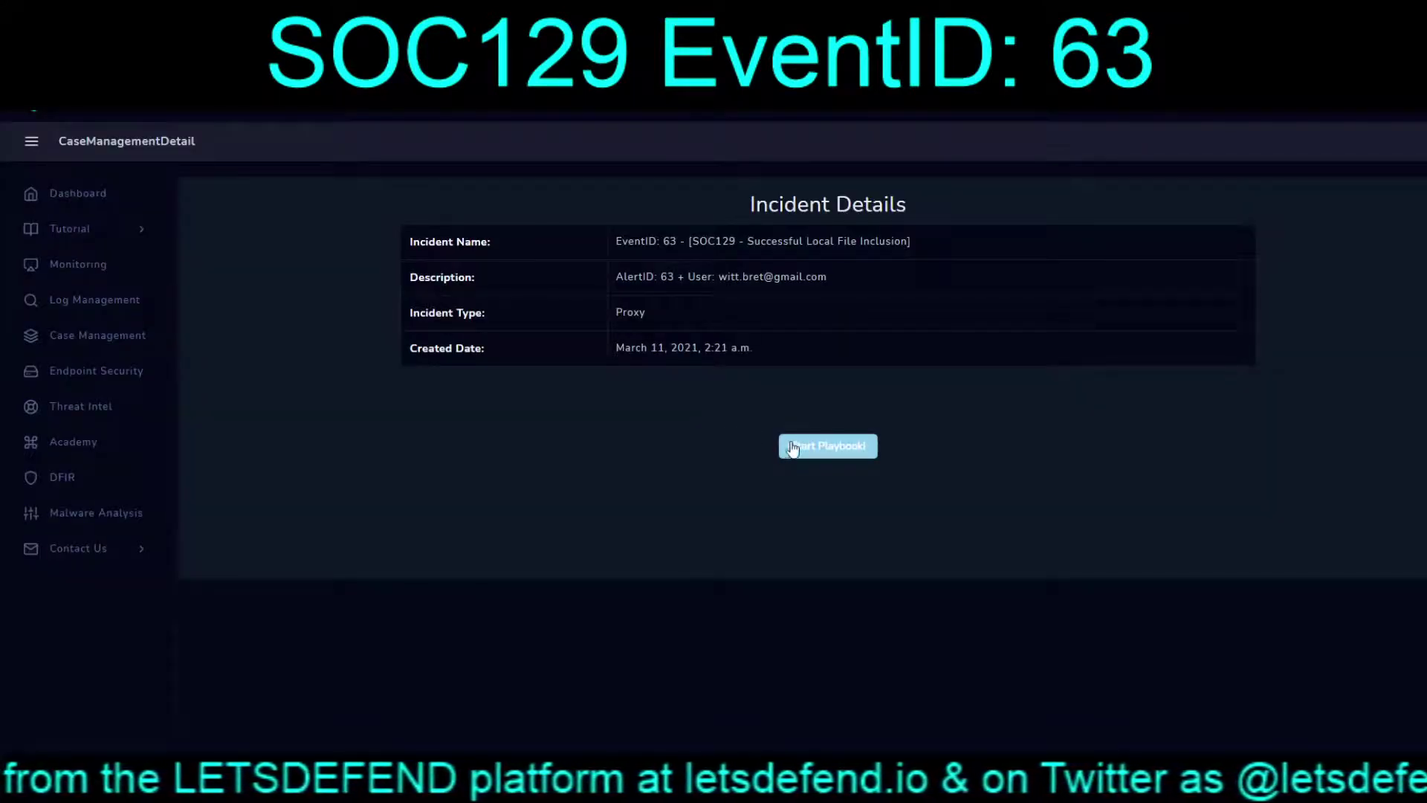
Start the case playbook and submit source IP 49.234.71.65, the alert's request URL and its Mozilla/5.0 (Macintosh) user agent as collection data
left_click(792, 448)
left_click(710, 494)
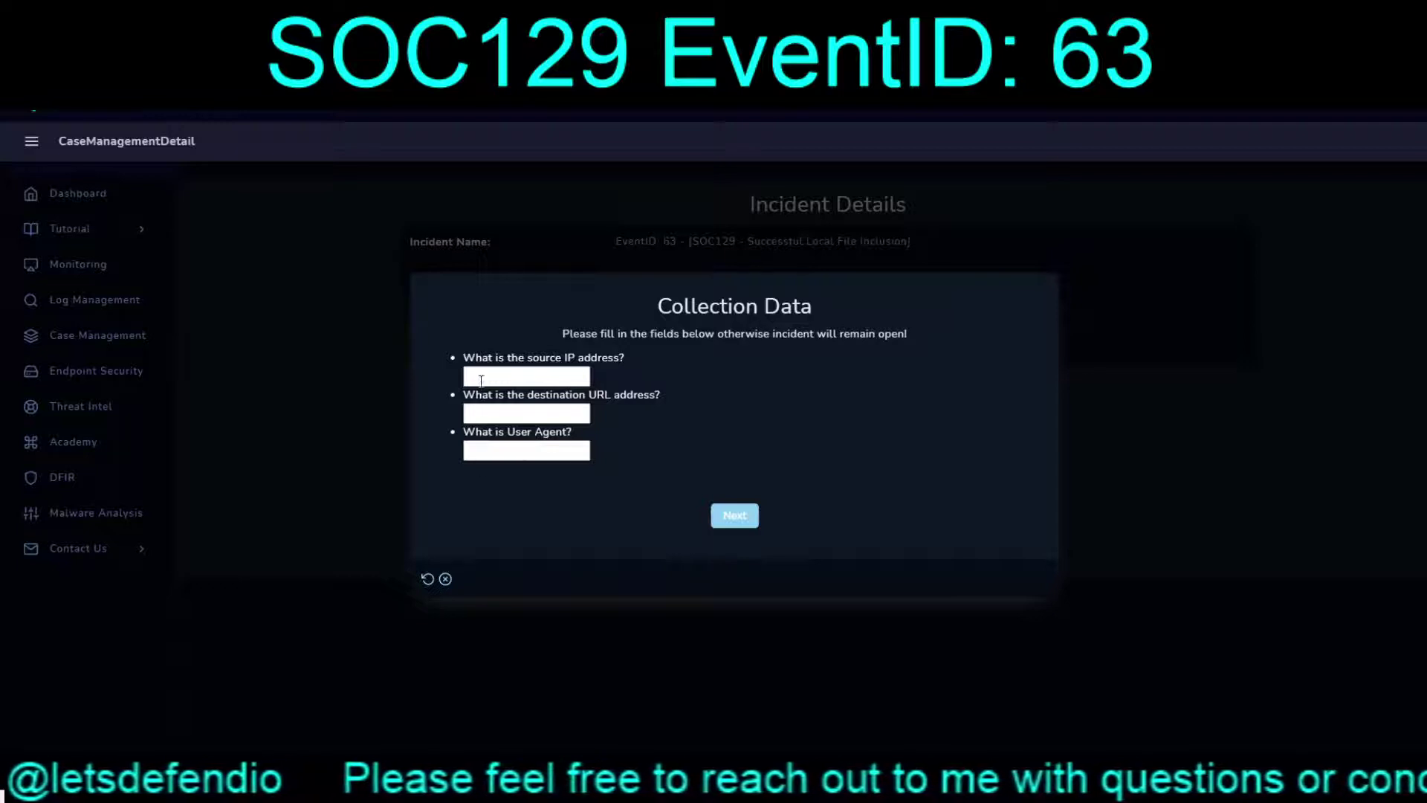
type("49.234.71.65")
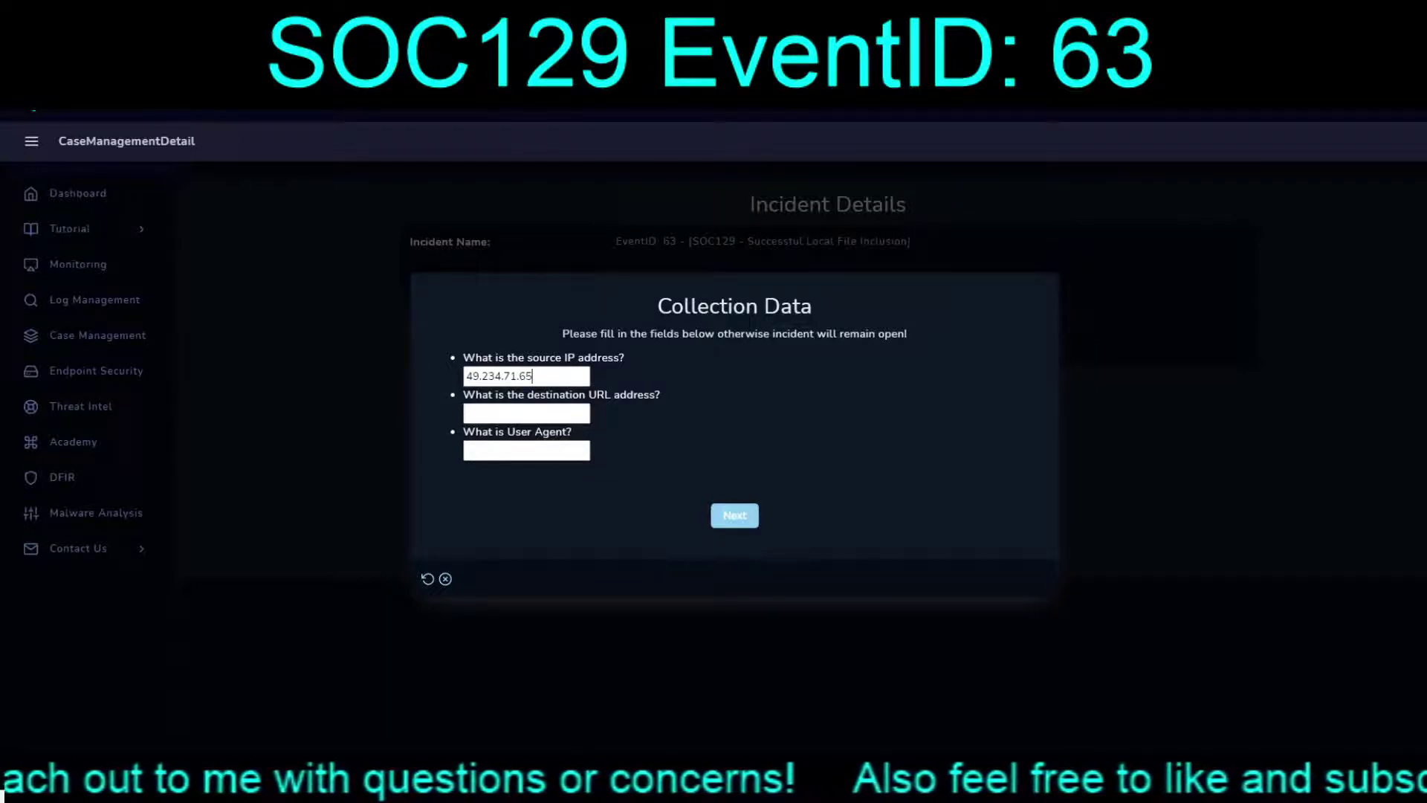
left_click(537, 415)
key("ctrl+v")
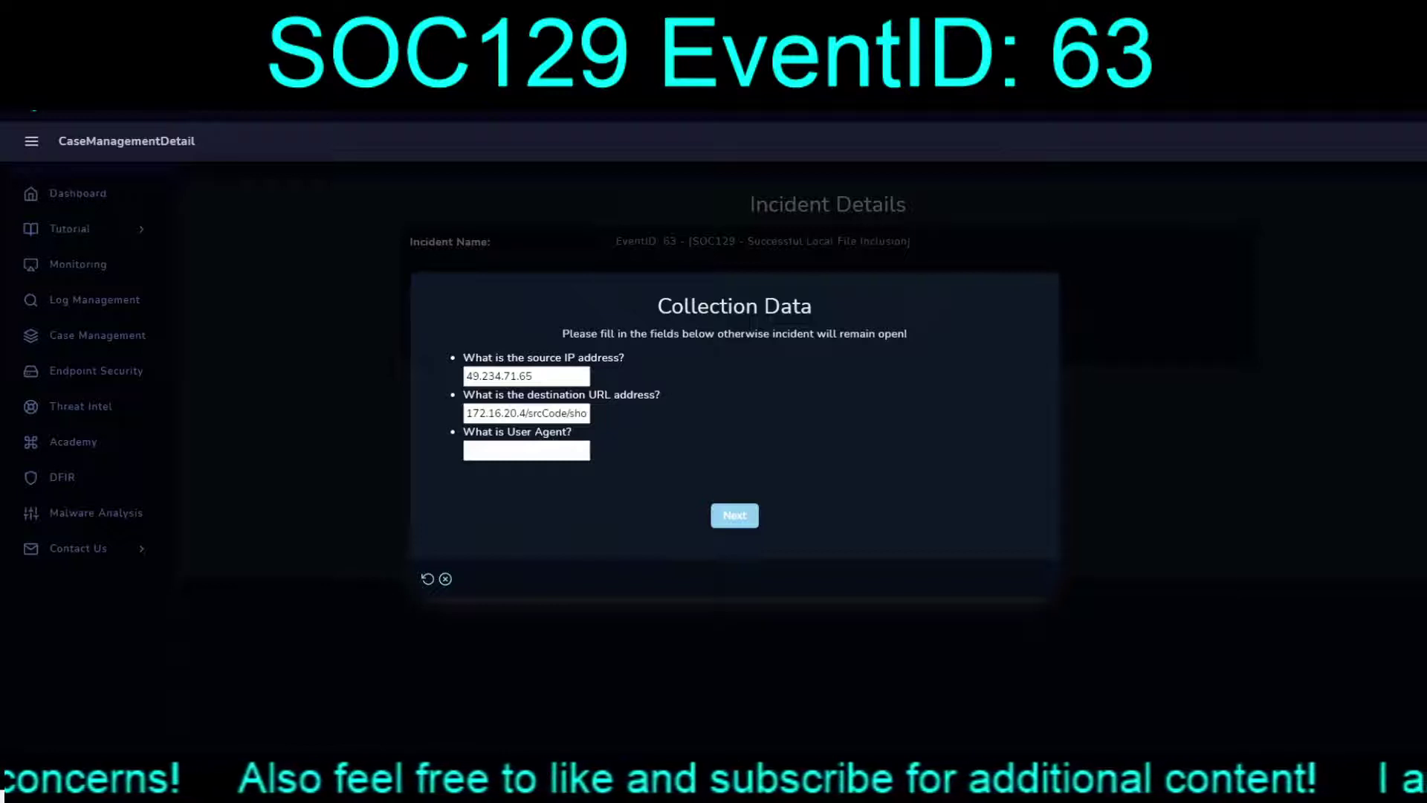
left_click(490, 451)
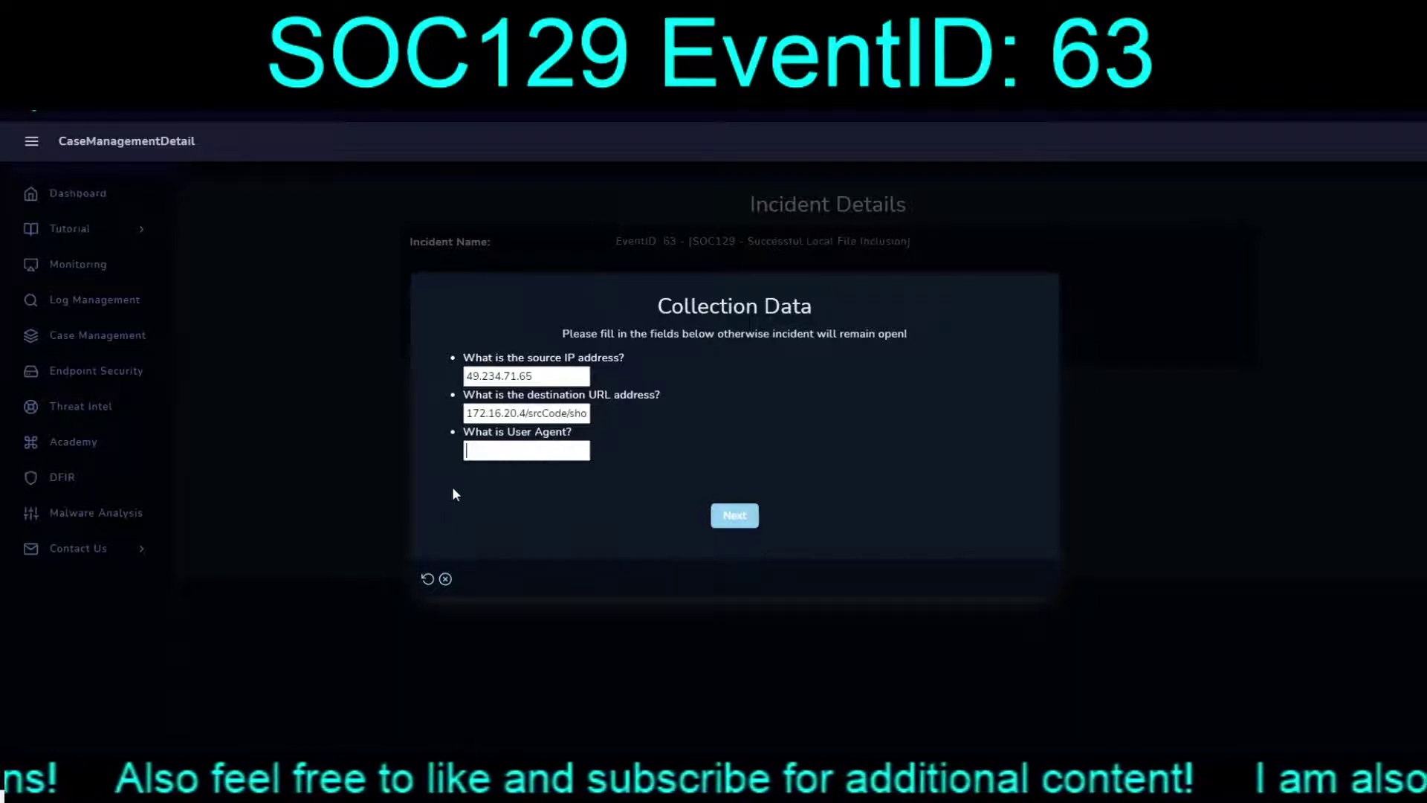
key("ctrl+v")
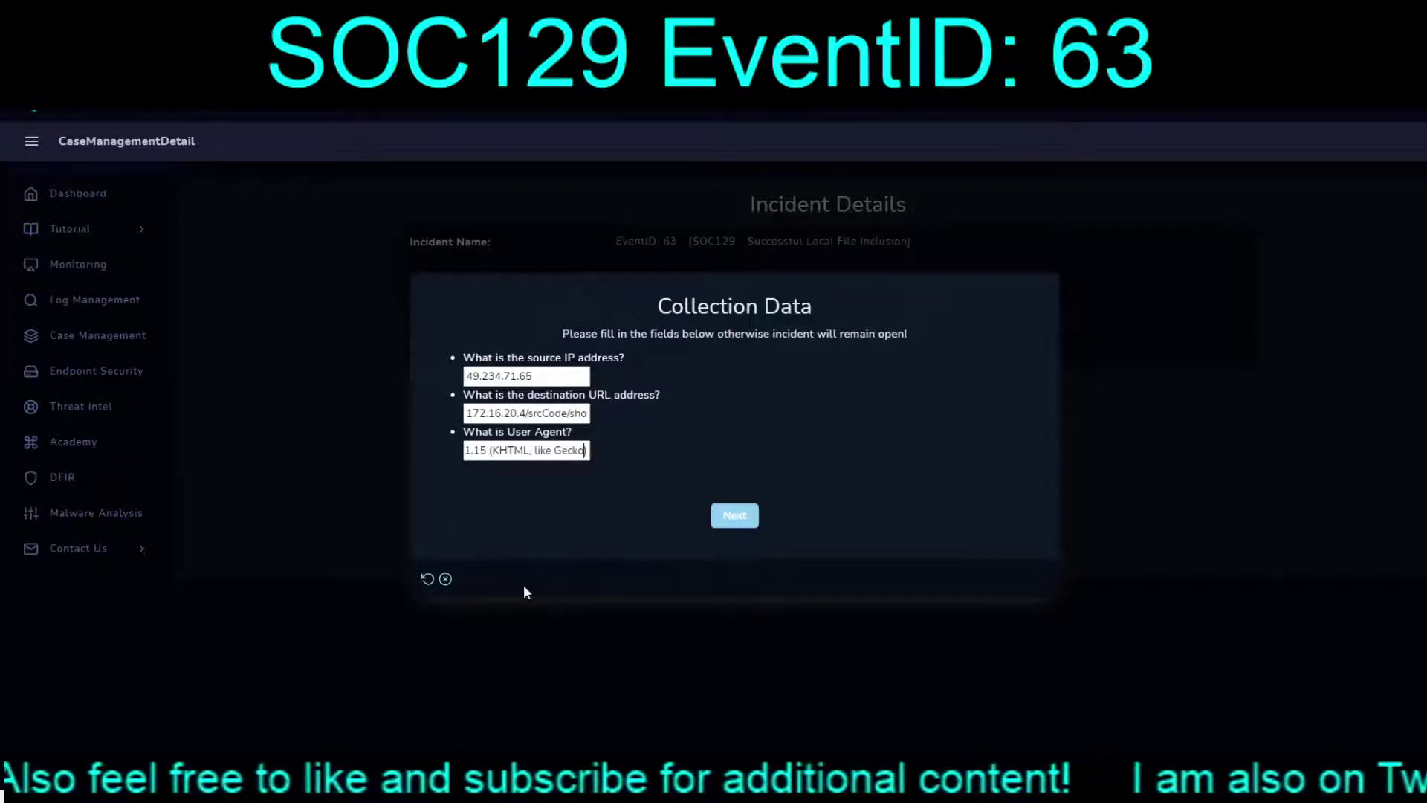
key("Left")
key("Left")
key("Left")
key("Left")
key("Left")
key("Left")
key("Left")
key("Left")
key("Left")
key("Left")
key("Left")
key("Left")
key("Left")
key("Left")
key("Left")
key("Left")
key("Left")
key("Left")
key("Left")
key("Left")
key("Left")
key("Left")
key("Left")
key("Left")
key("Left")
key("Left")
key("Left")
key("Left")
key("Left")
key("Left")
key("Left")
key("Left")
key("Left")
key("Left")
key("Left")
key("Left")
key("Left")
key("Left")
key("Left")
key("Left")
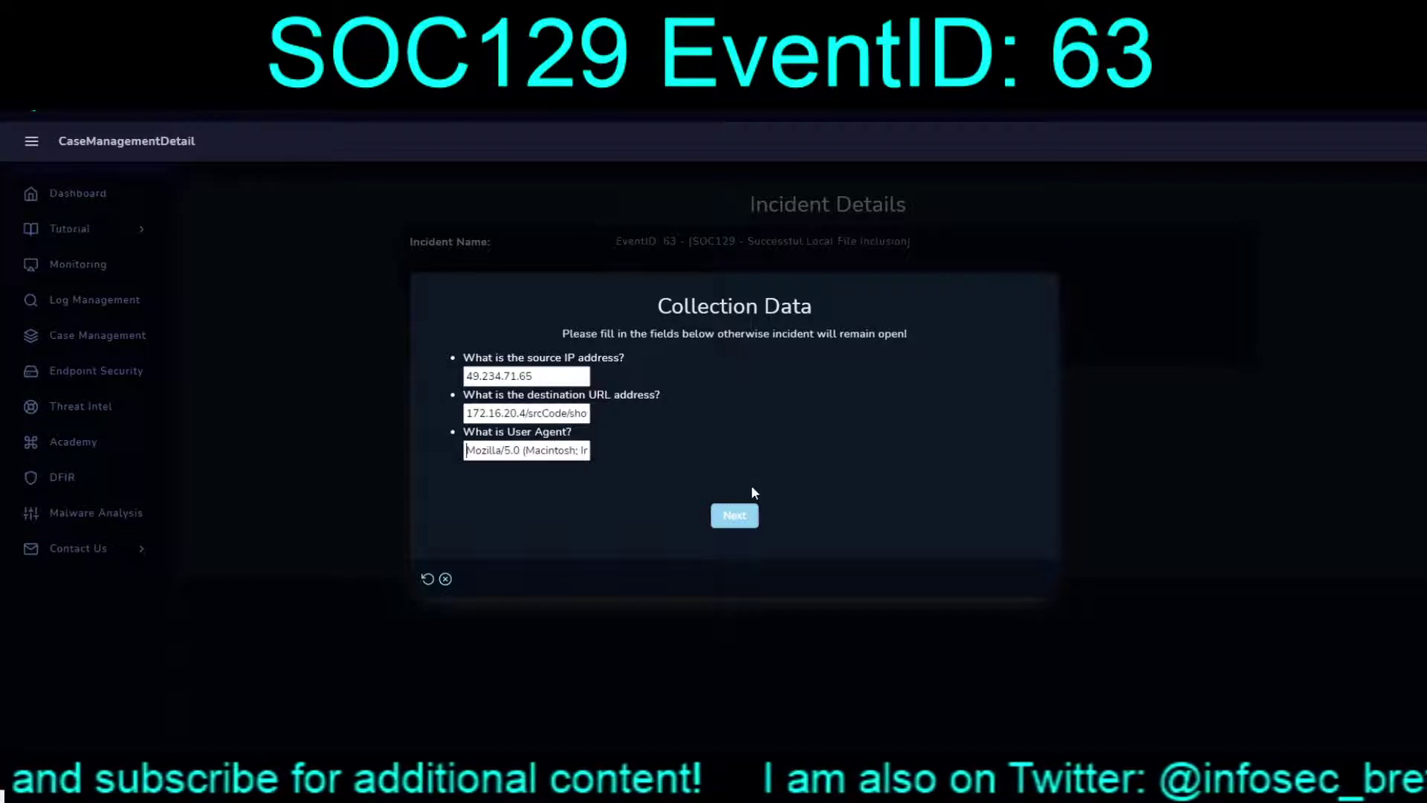
left_click(734, 517)
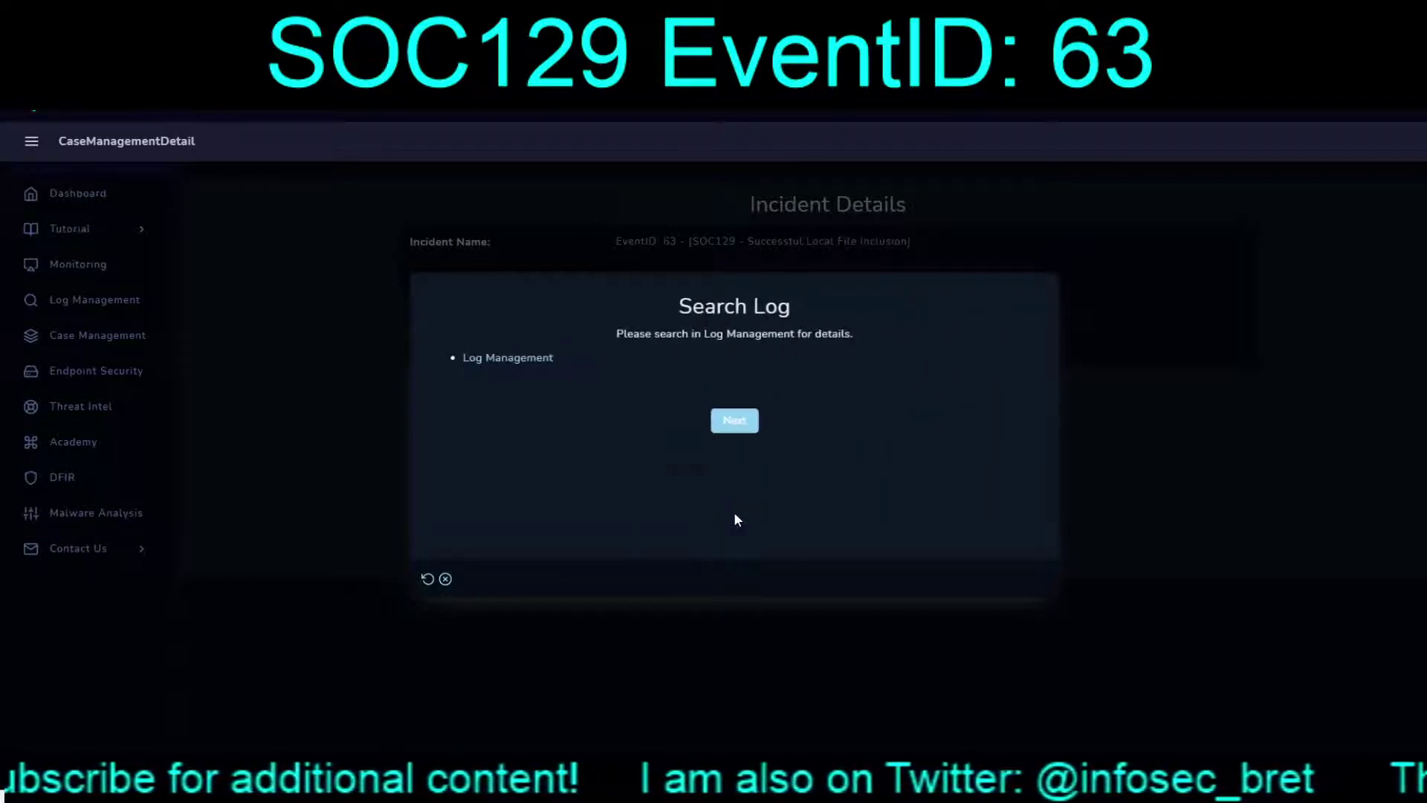
Pass the playbook's Search Log stage and review the gitServer command history and the Desktop-Anderson entry in the endpoint list
left_click(736, 420)
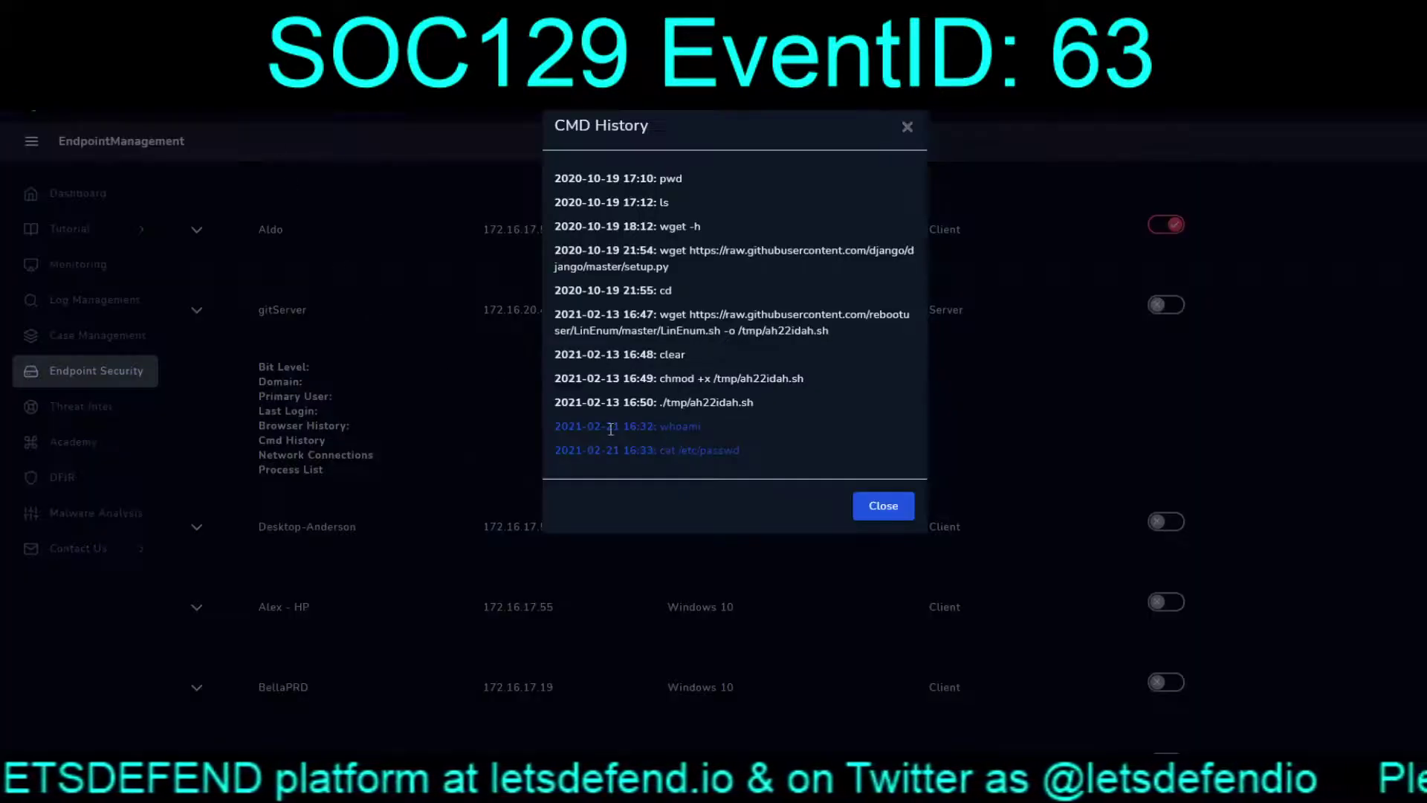
left_click(882, 510)
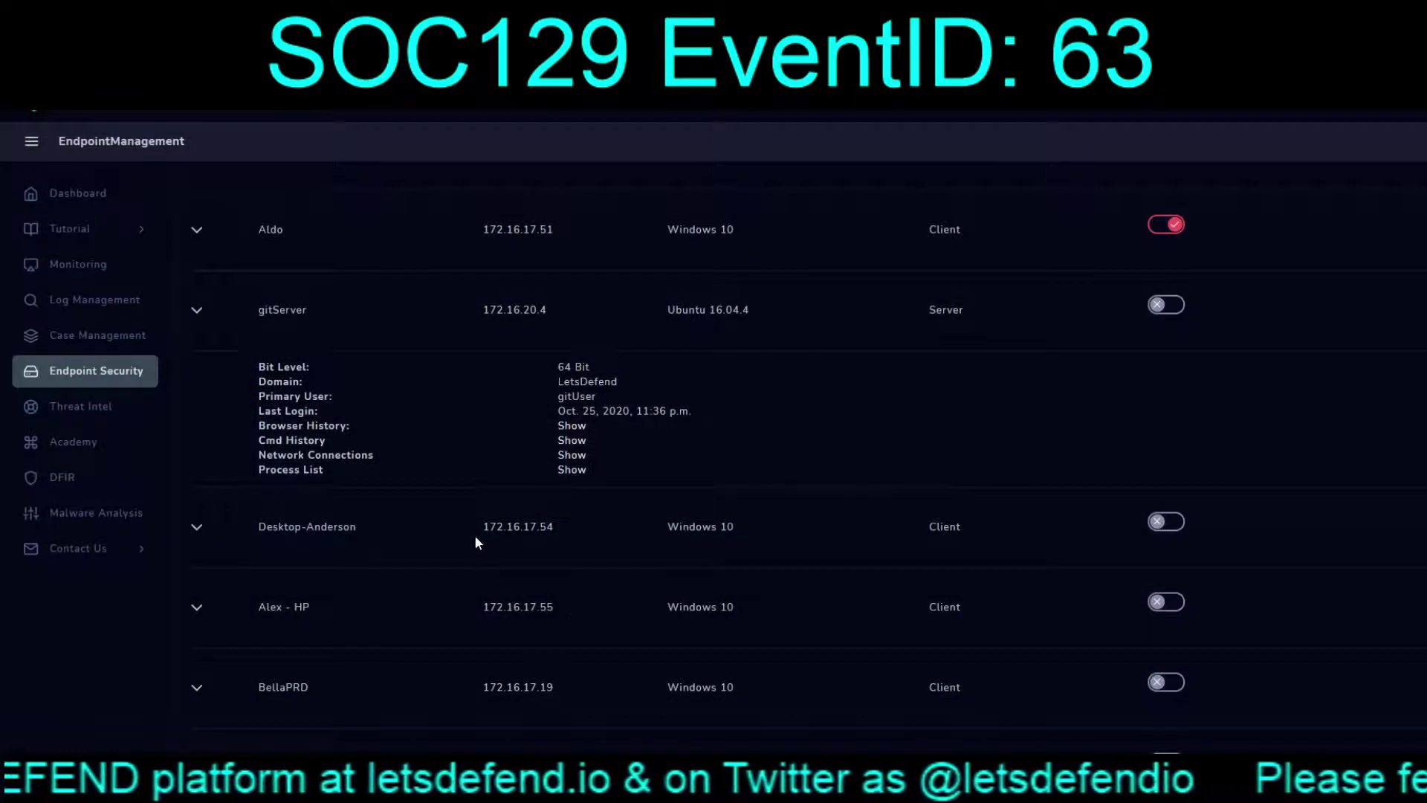
left_click(529, 531)
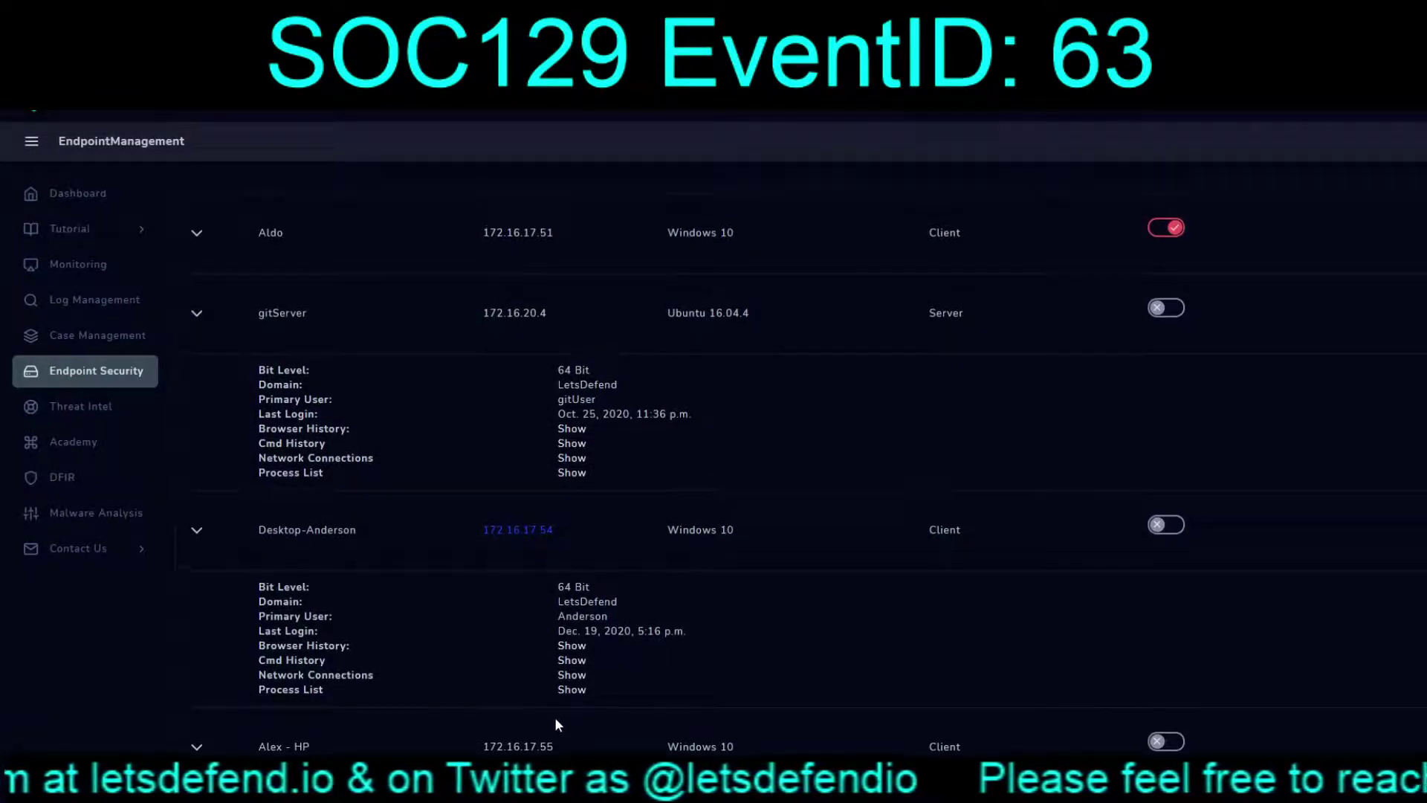
Mark the alert's URL as Non-malicious in the playbook's Analyze URL Address stage and finish the playbook
scroll(554, 716, "up", 7)
scroll(557, 721, "up", 10)
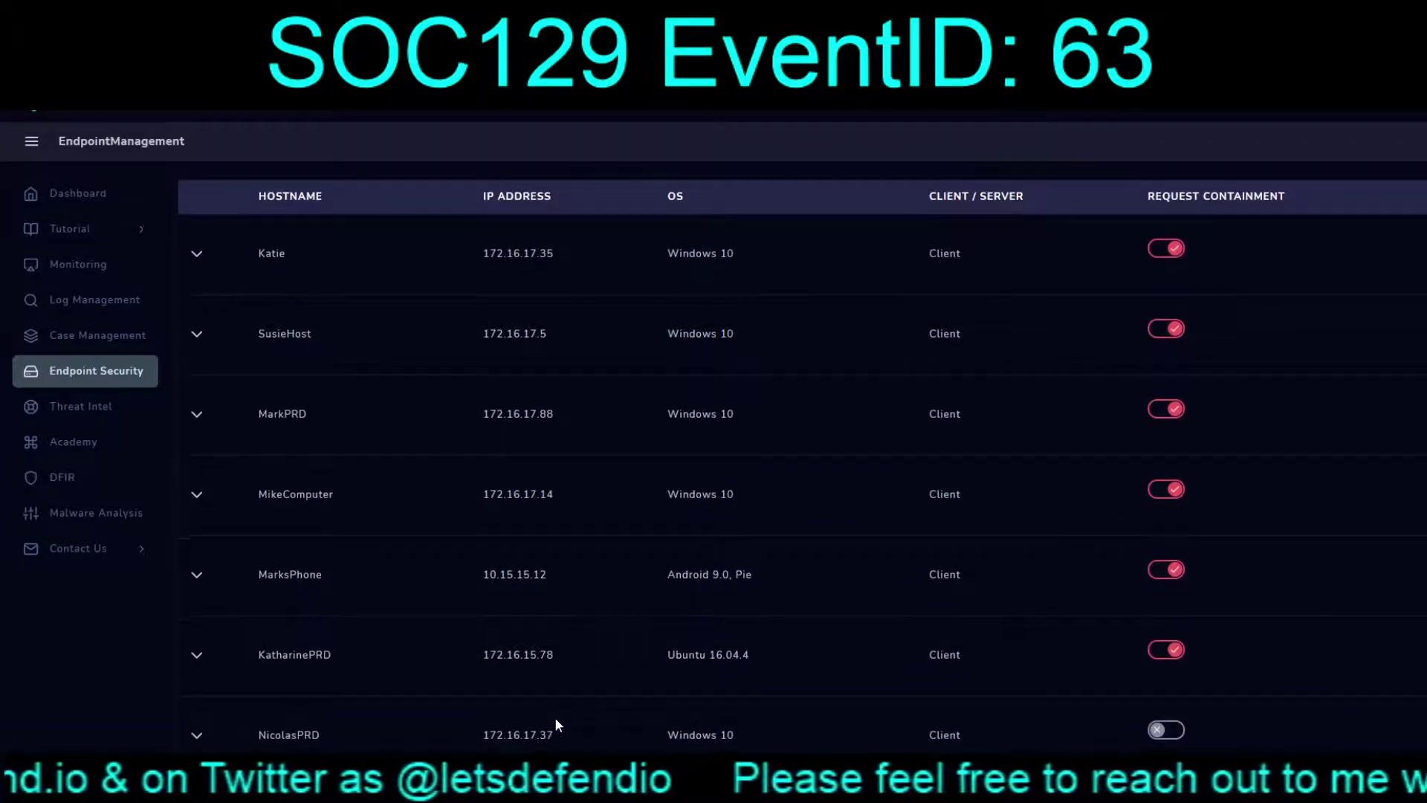
scroll(555, 716, "down", 15)
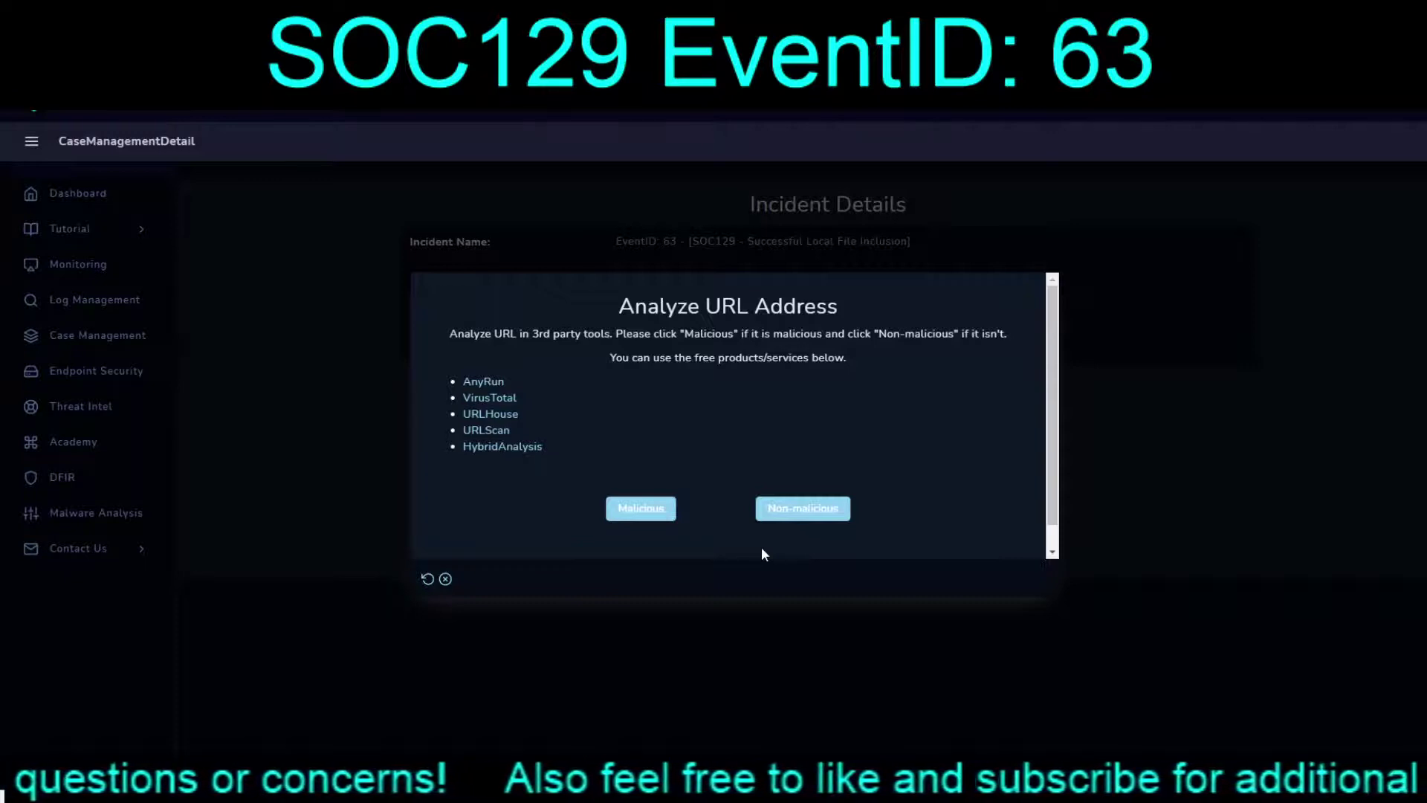
left_click(795, 515)
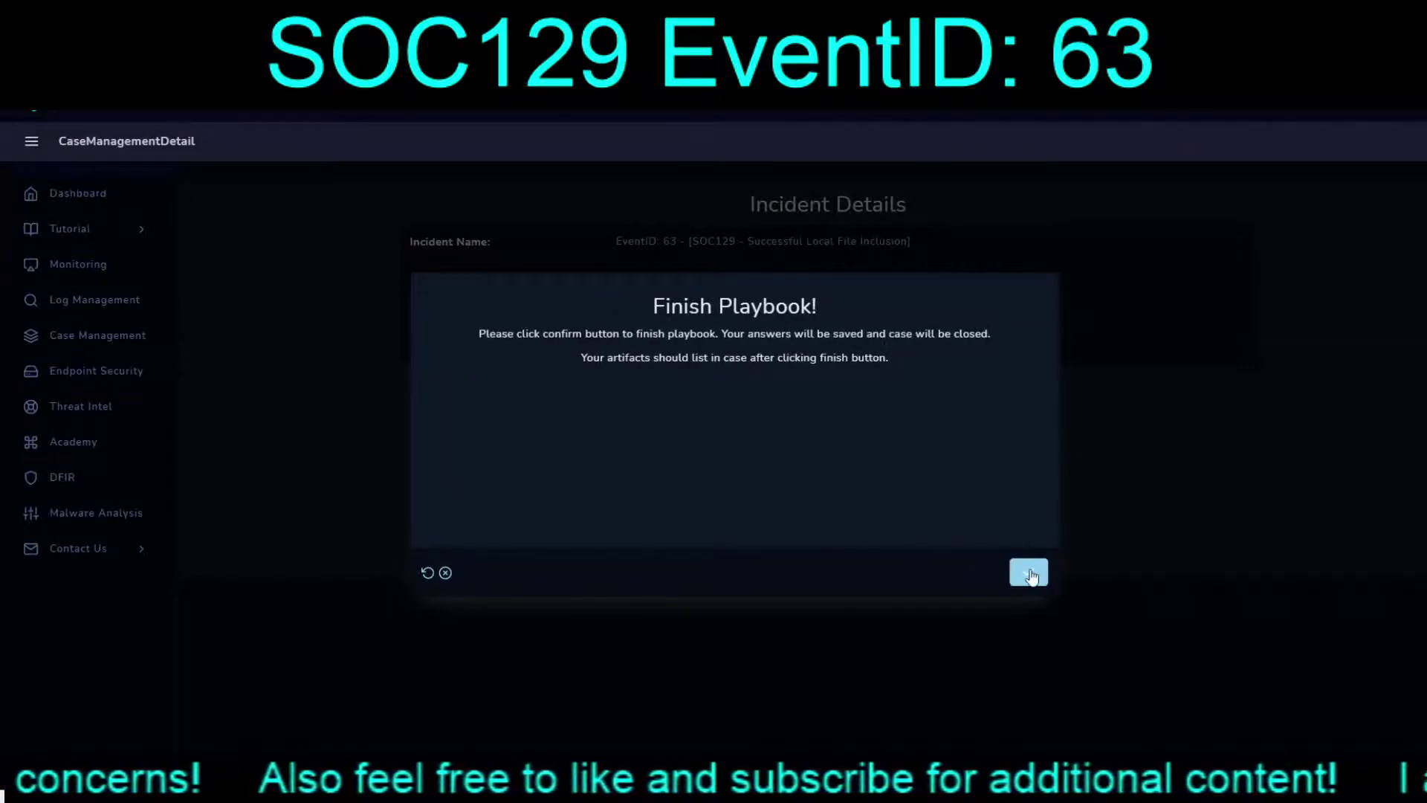
left_click(1030, 573)
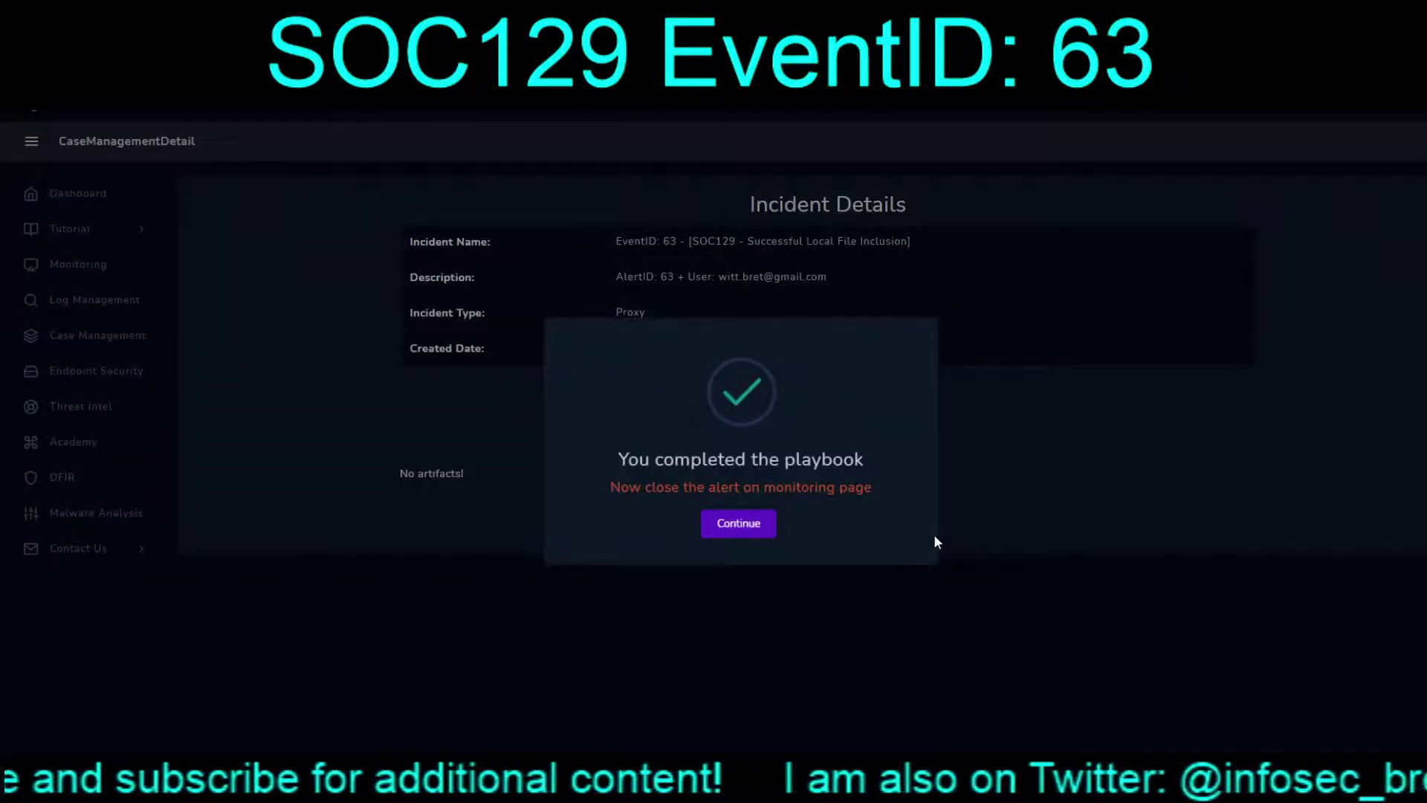
left_click(731, 525)
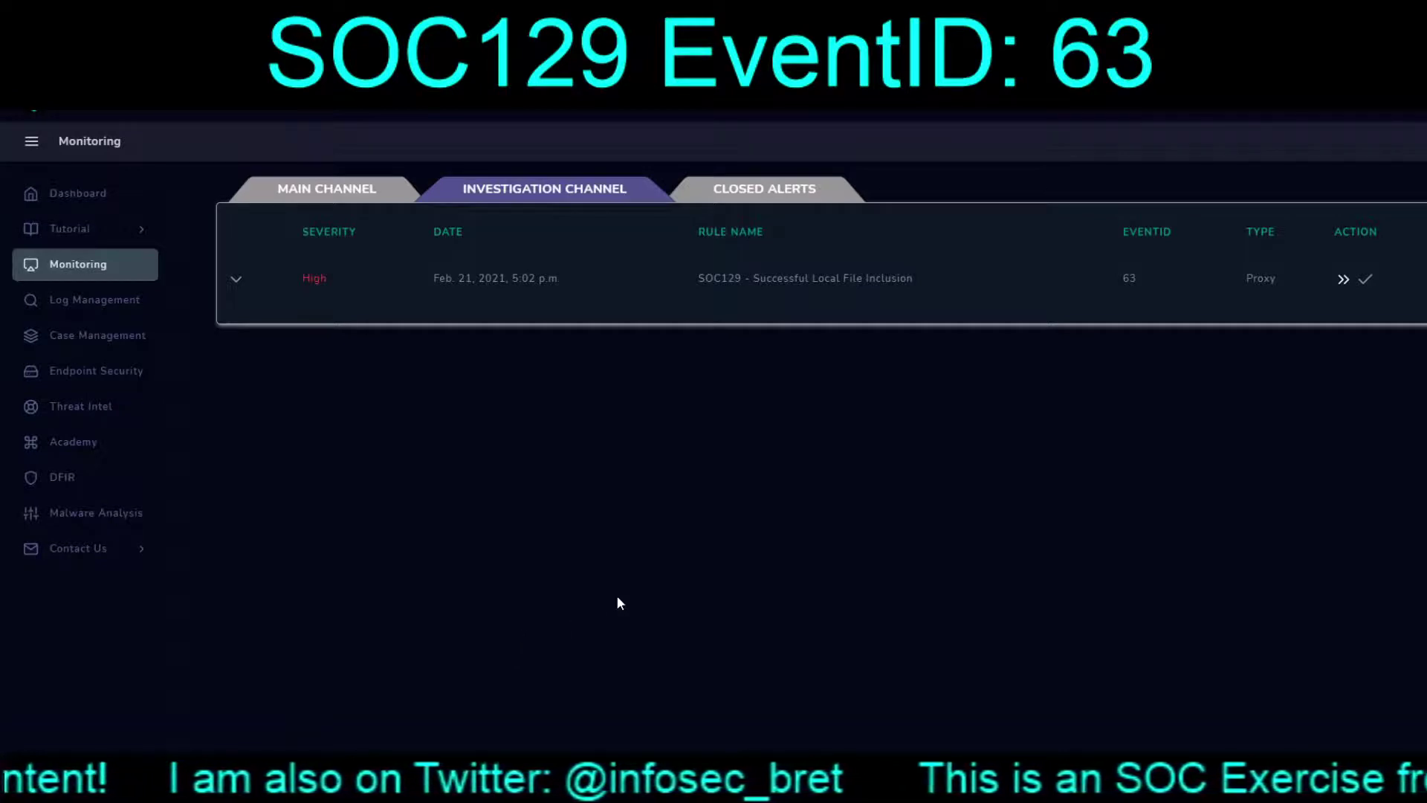
Close alert 63 as True Positive, noting "Confirmed local file inclusion attempts, passwords need to be changed after the server is locked down from a firewall standpoint."
left_click(236, 279)
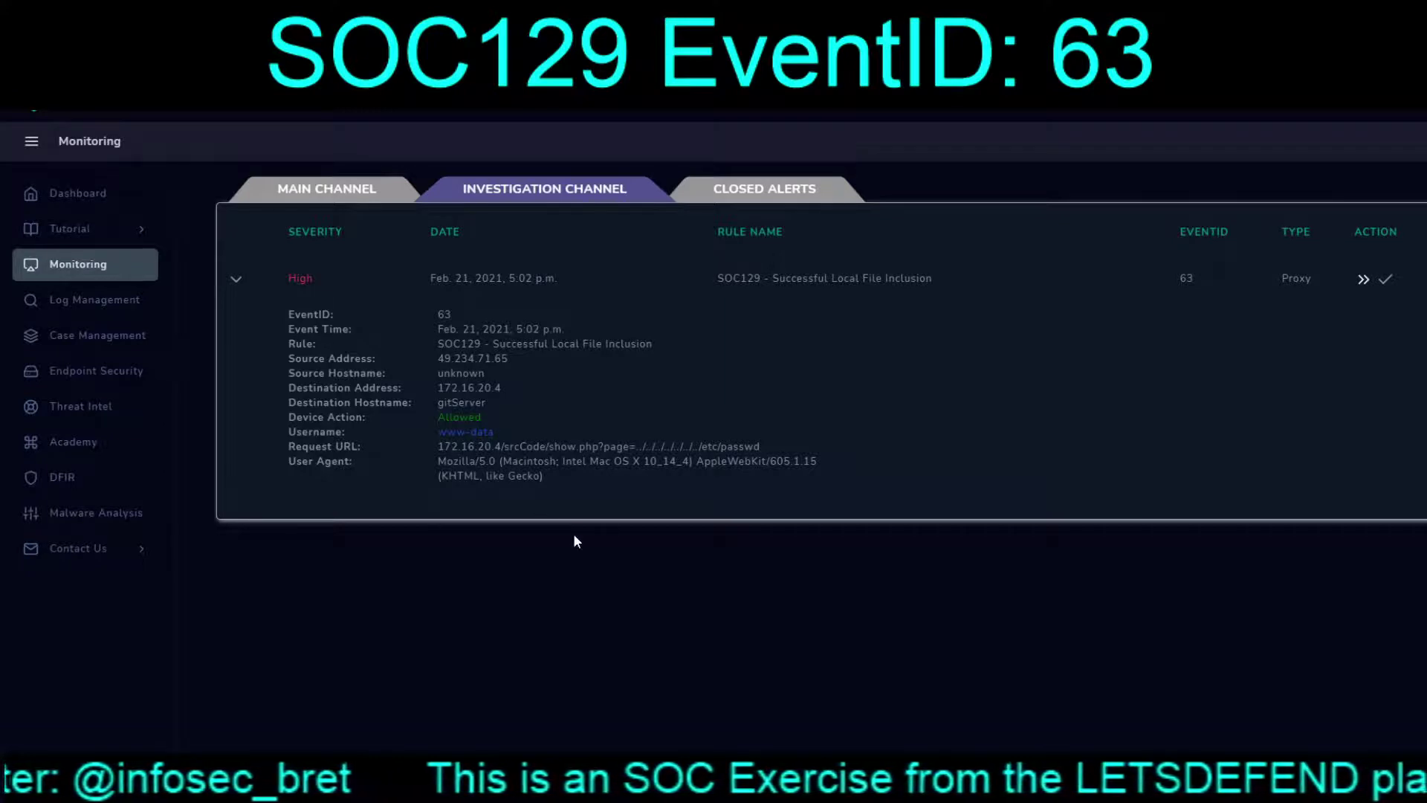
left_click(1384, 279)
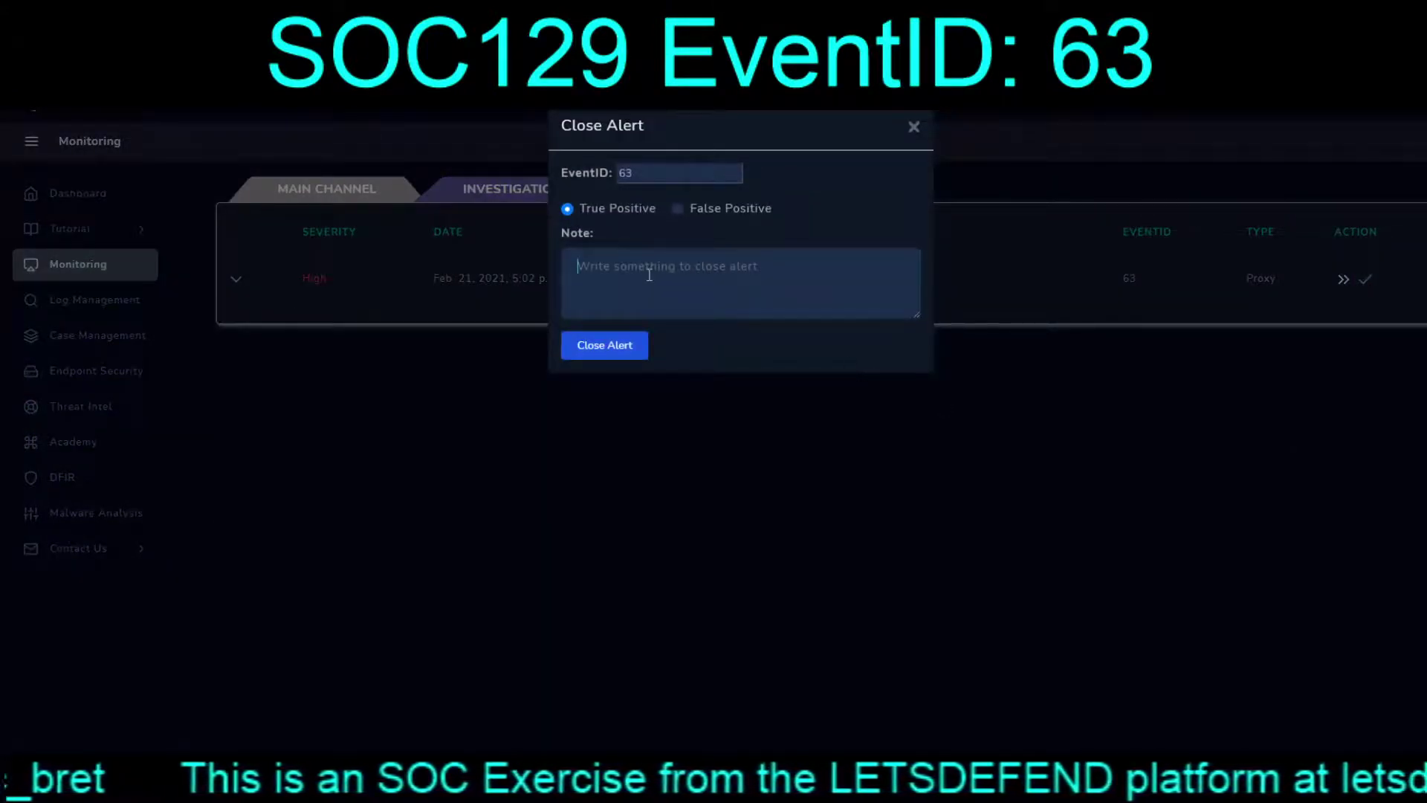
left_click(660, 278)
type("Co")
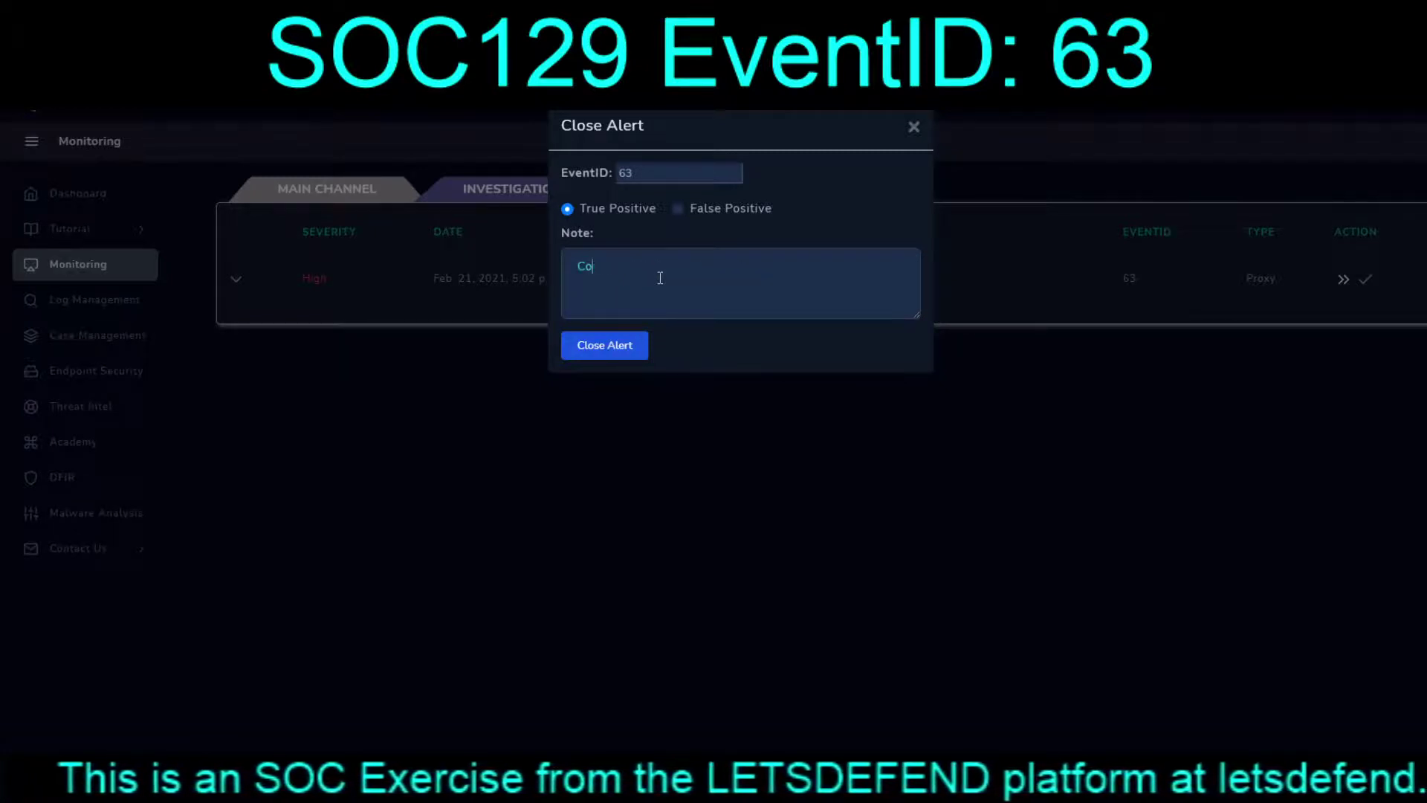
type("nfirmed Ioca")
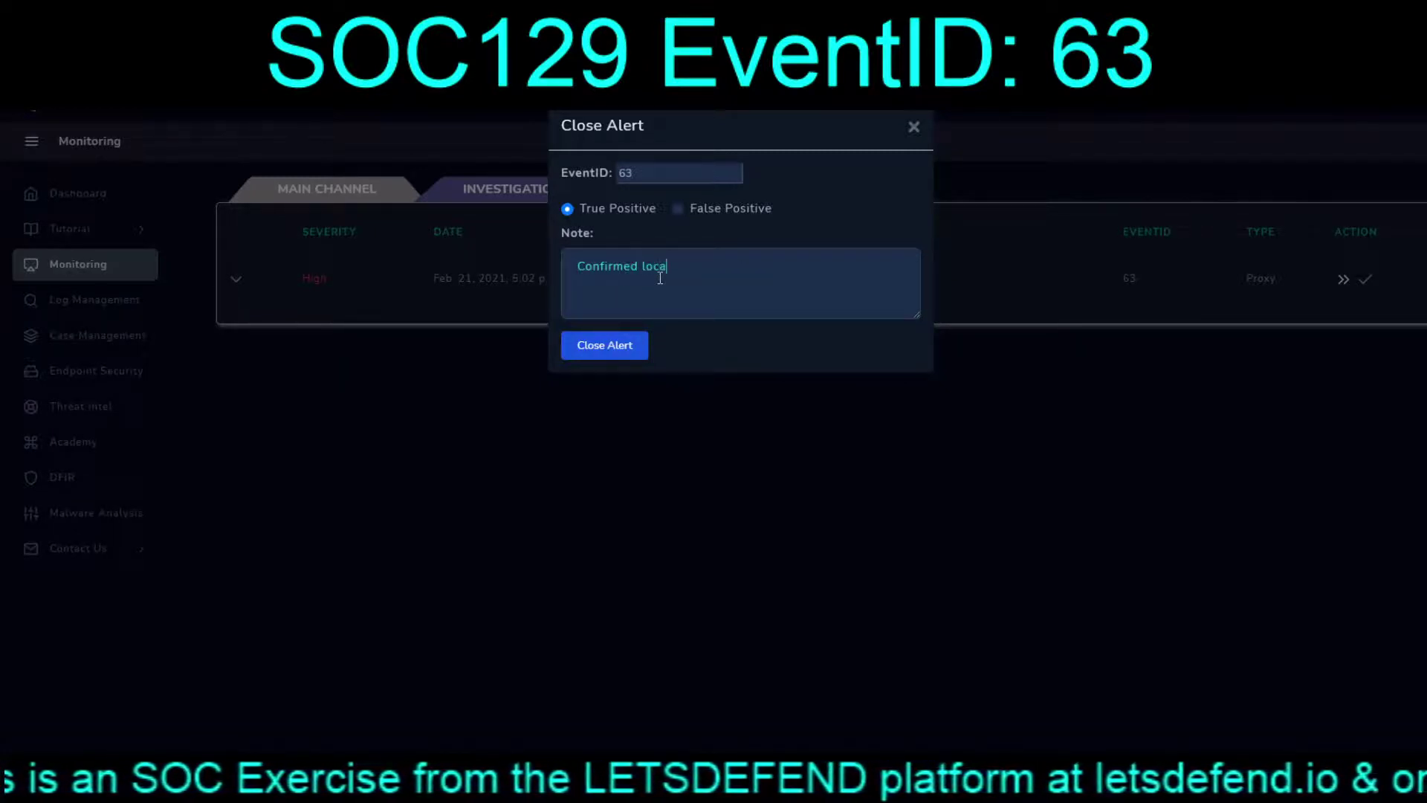
type("l fi")
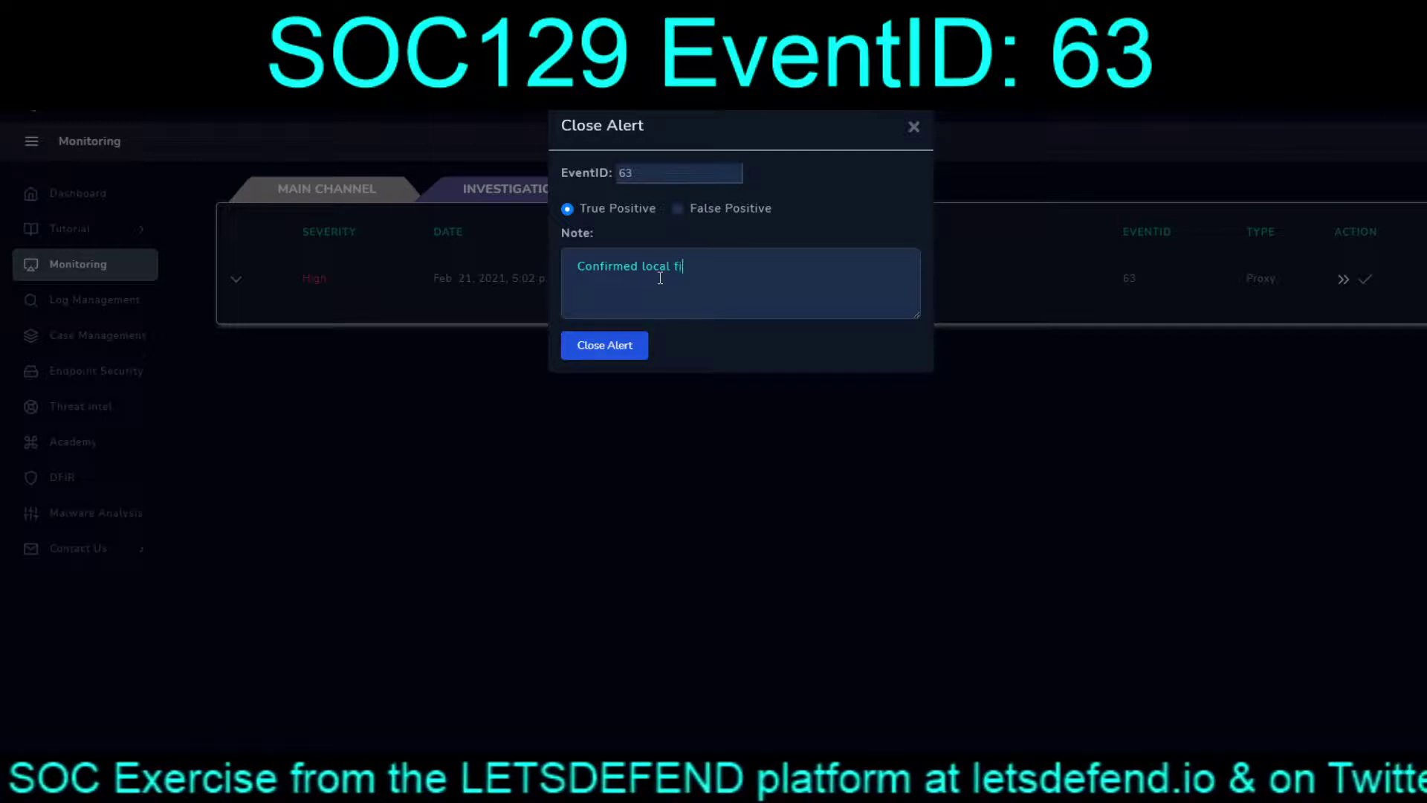
type("le inclusion aa")
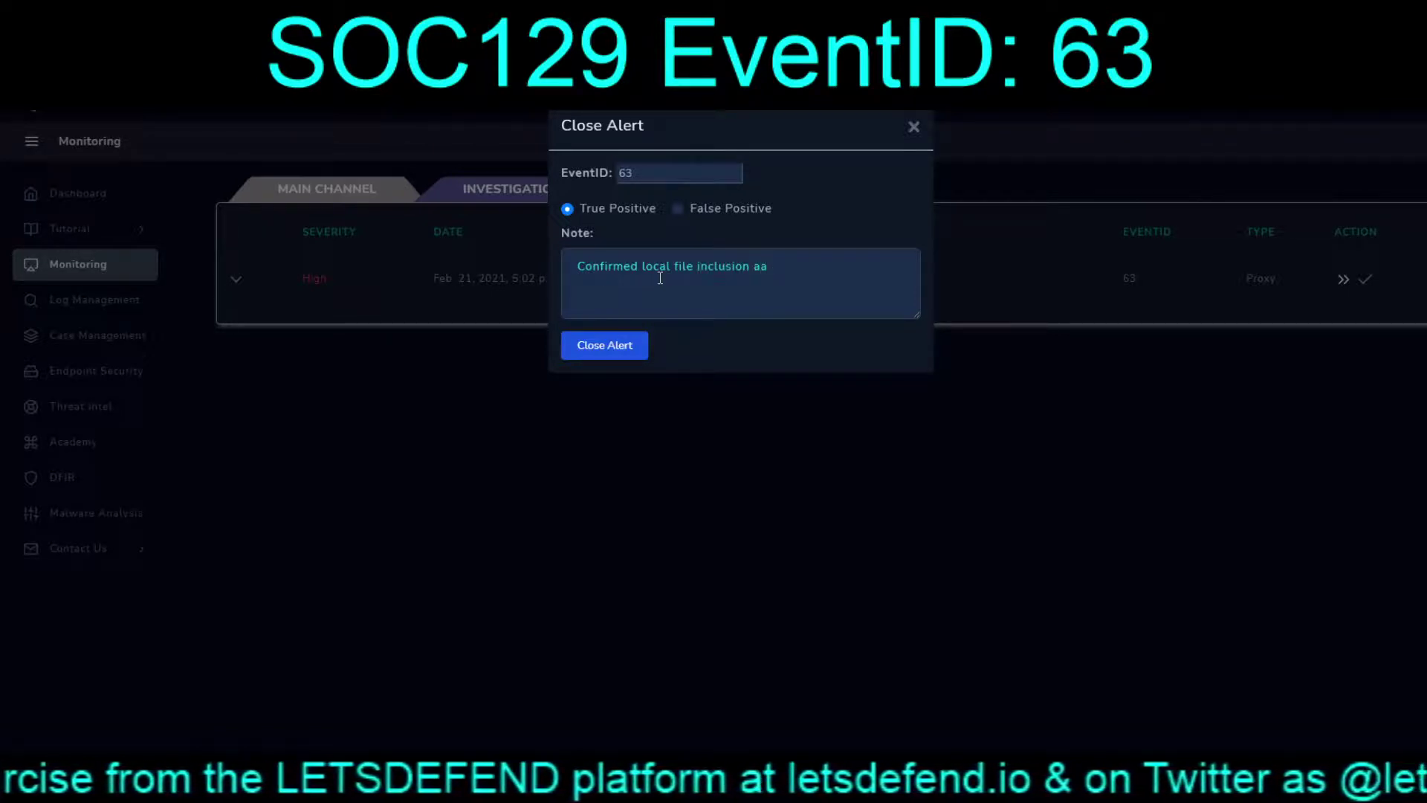
key("BackSpace")
type("ttempts")
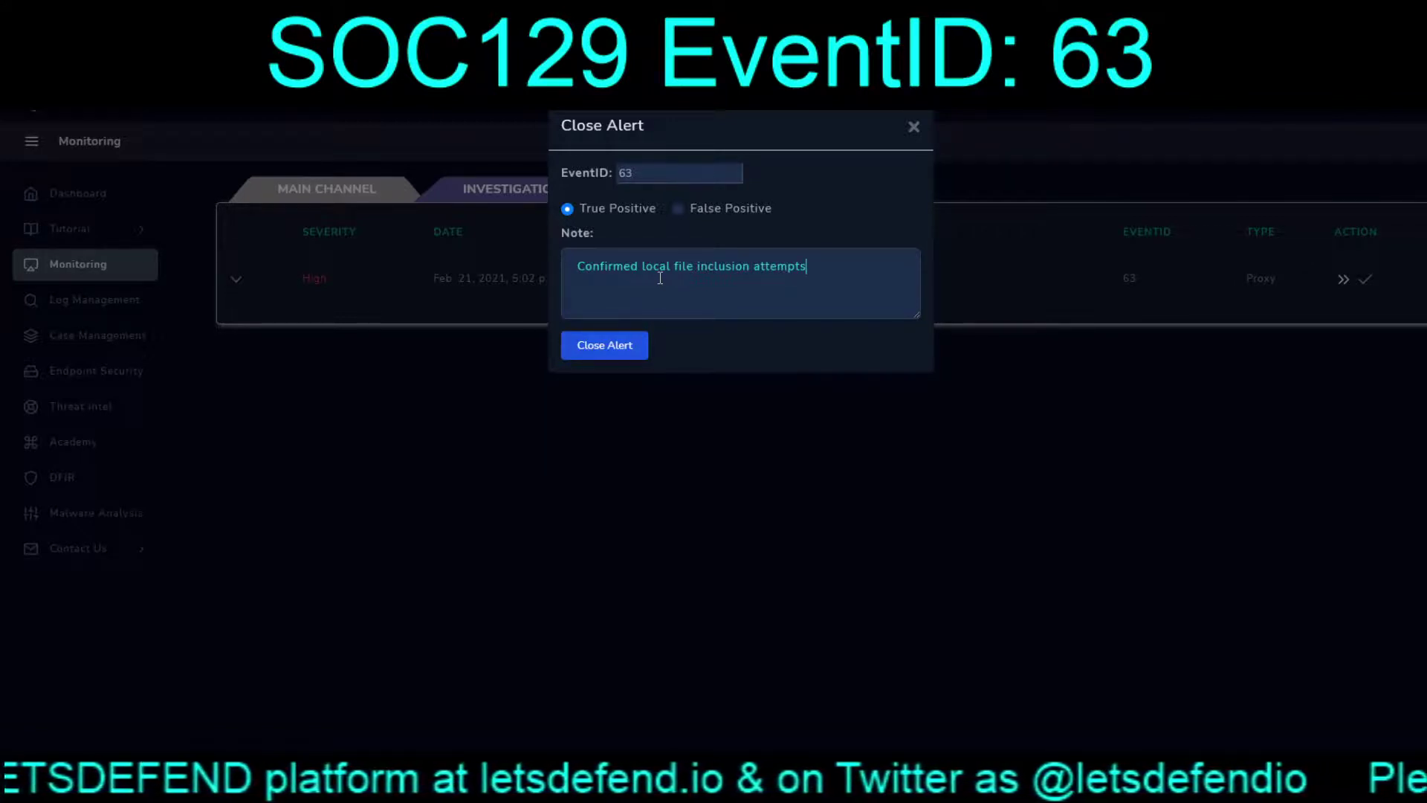
type(", ")
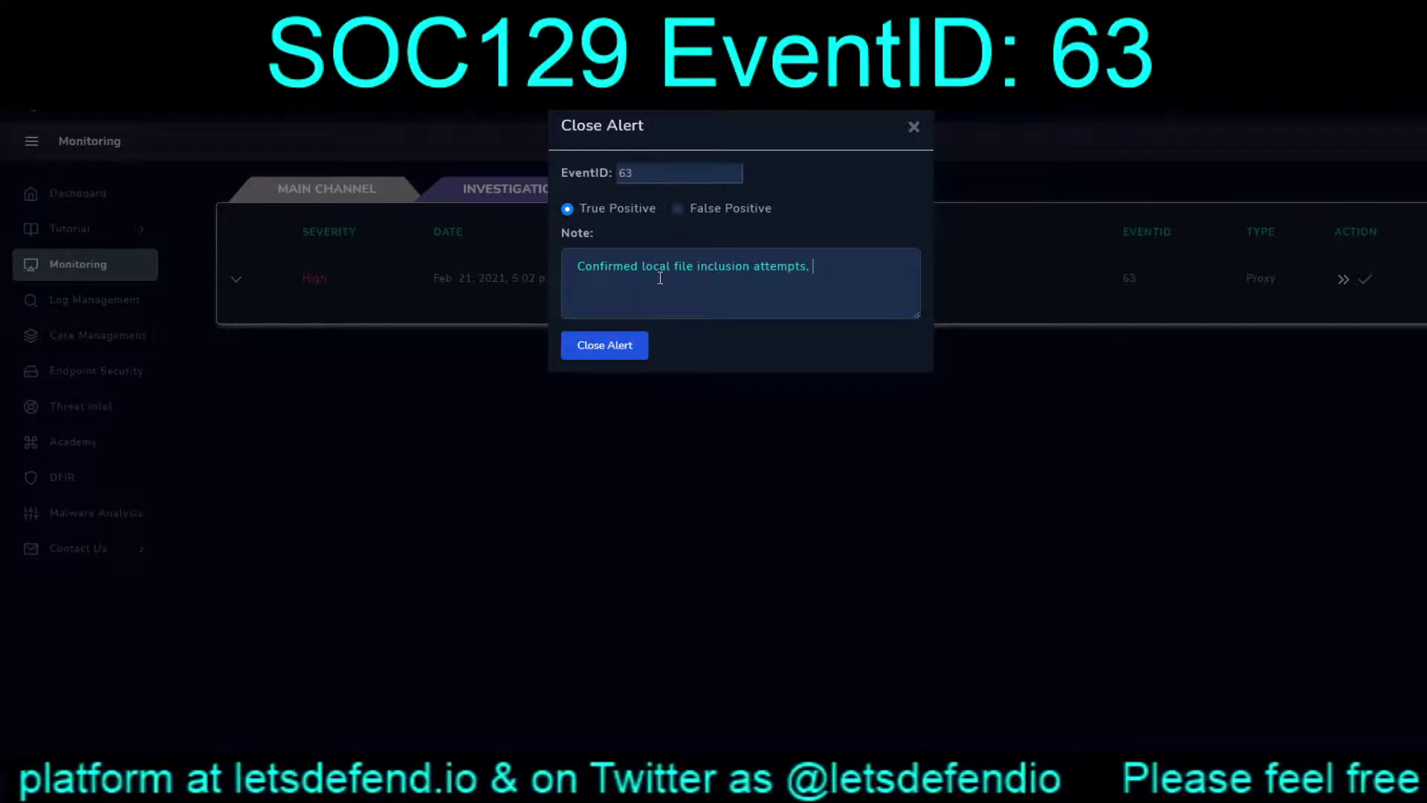
type("passwo")
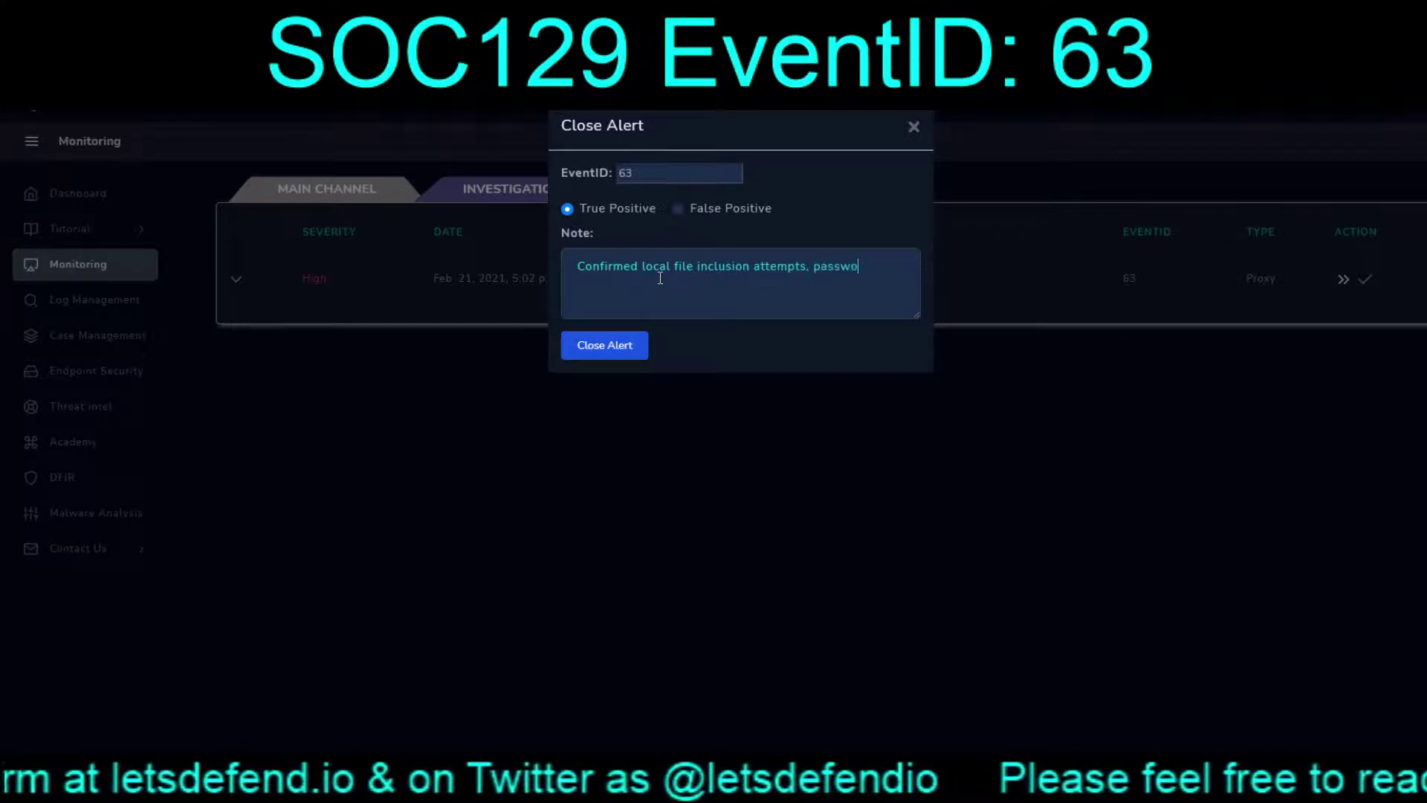
type("rds need to b")
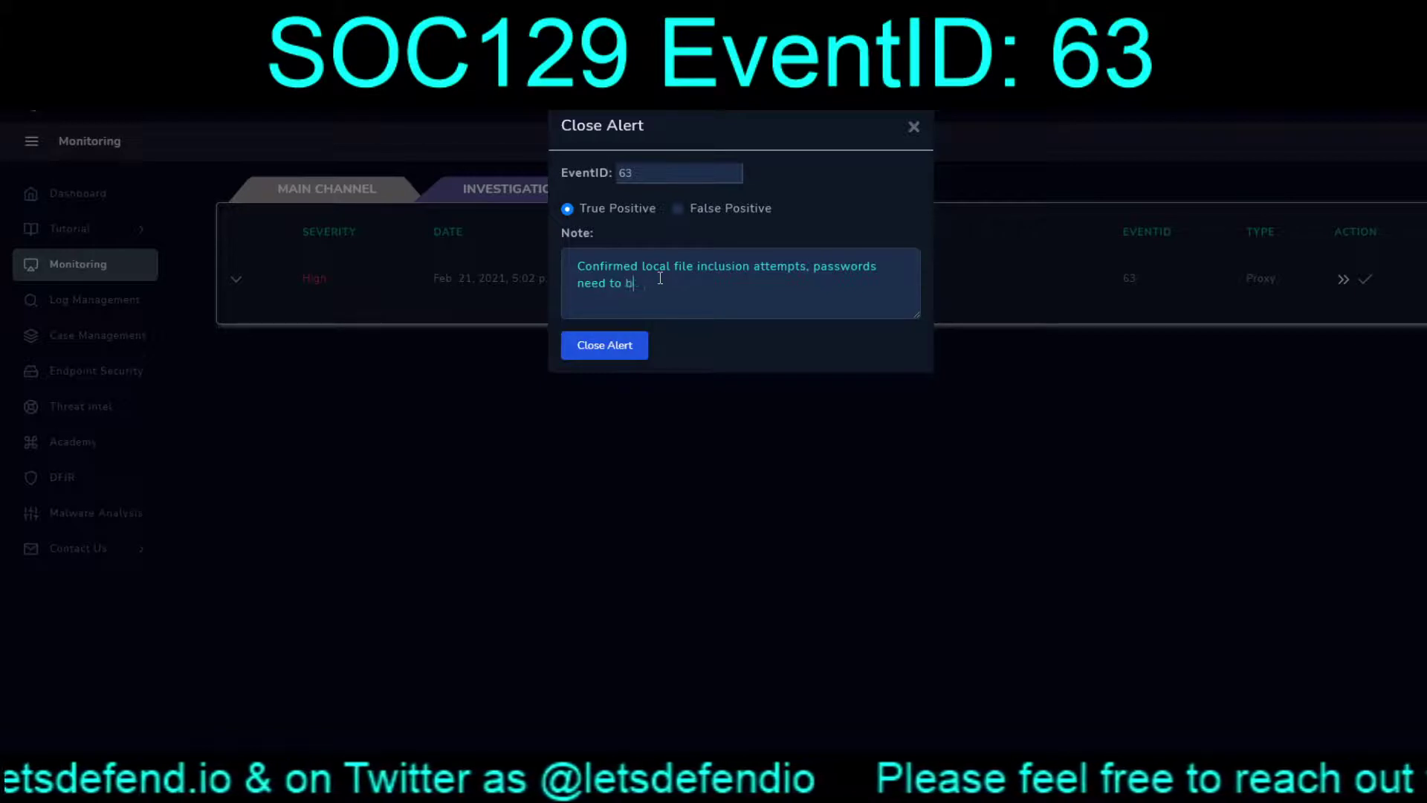
type("e changed, af")
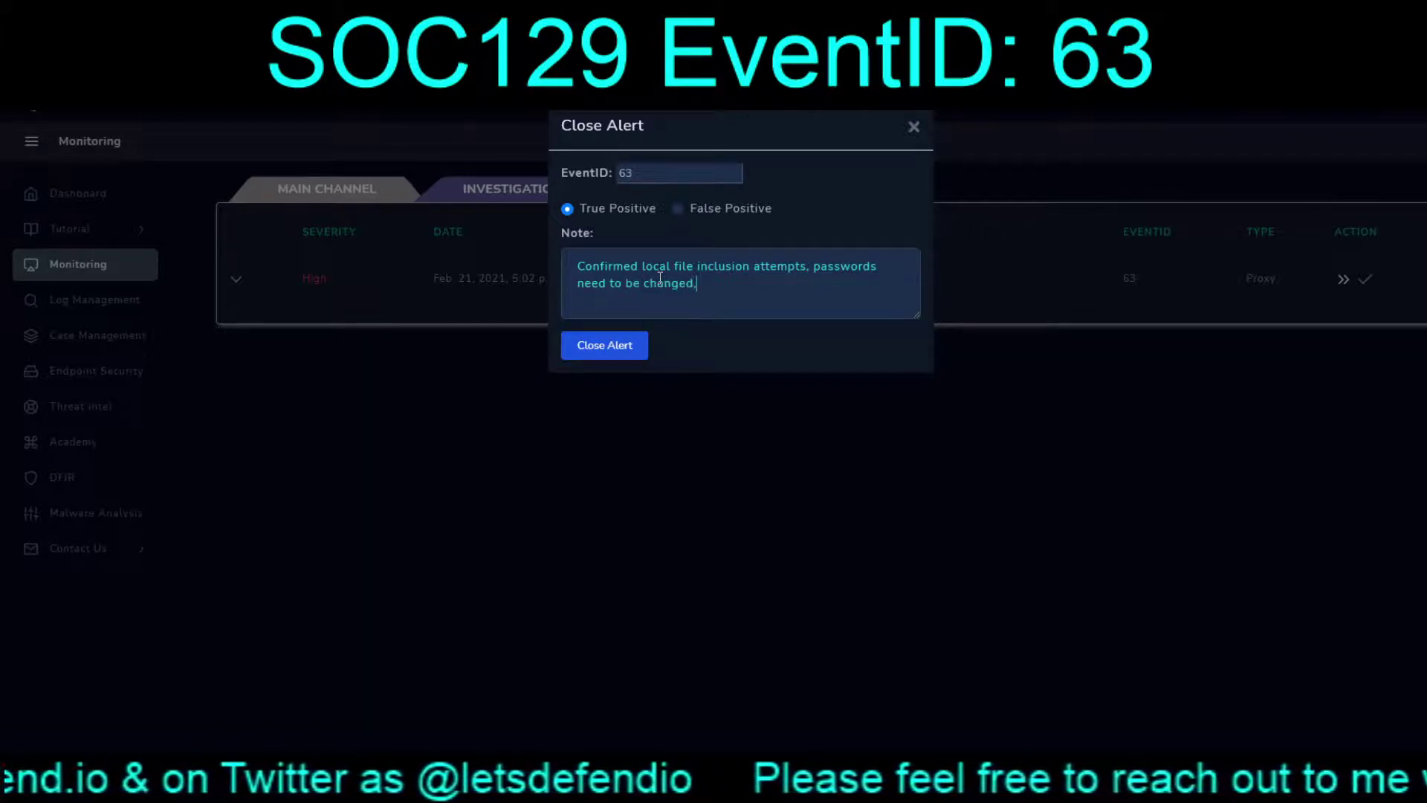
key("BackSpace")
key("BackSpace")
key("BackSpace")
key("BackSpace")
type("a")
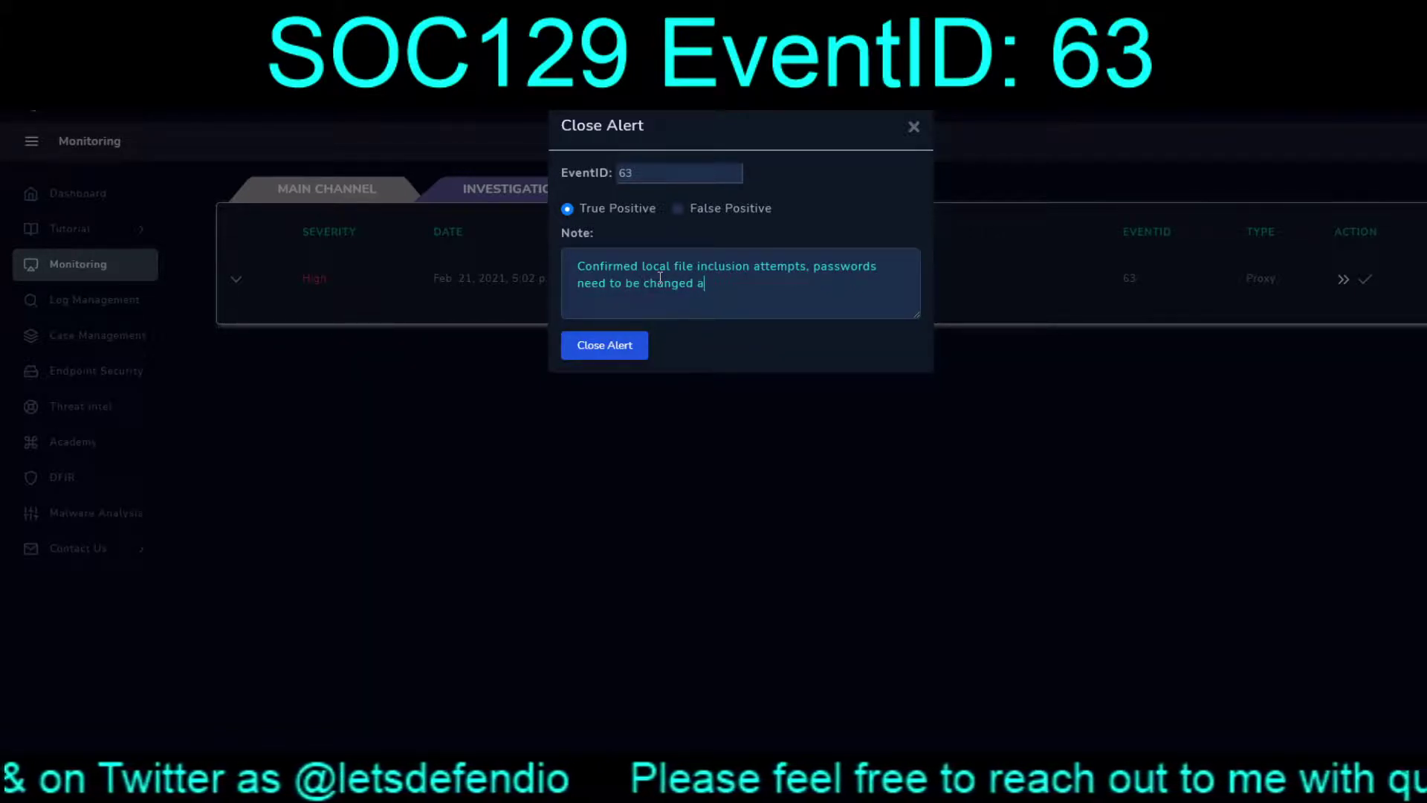
type("fter the")
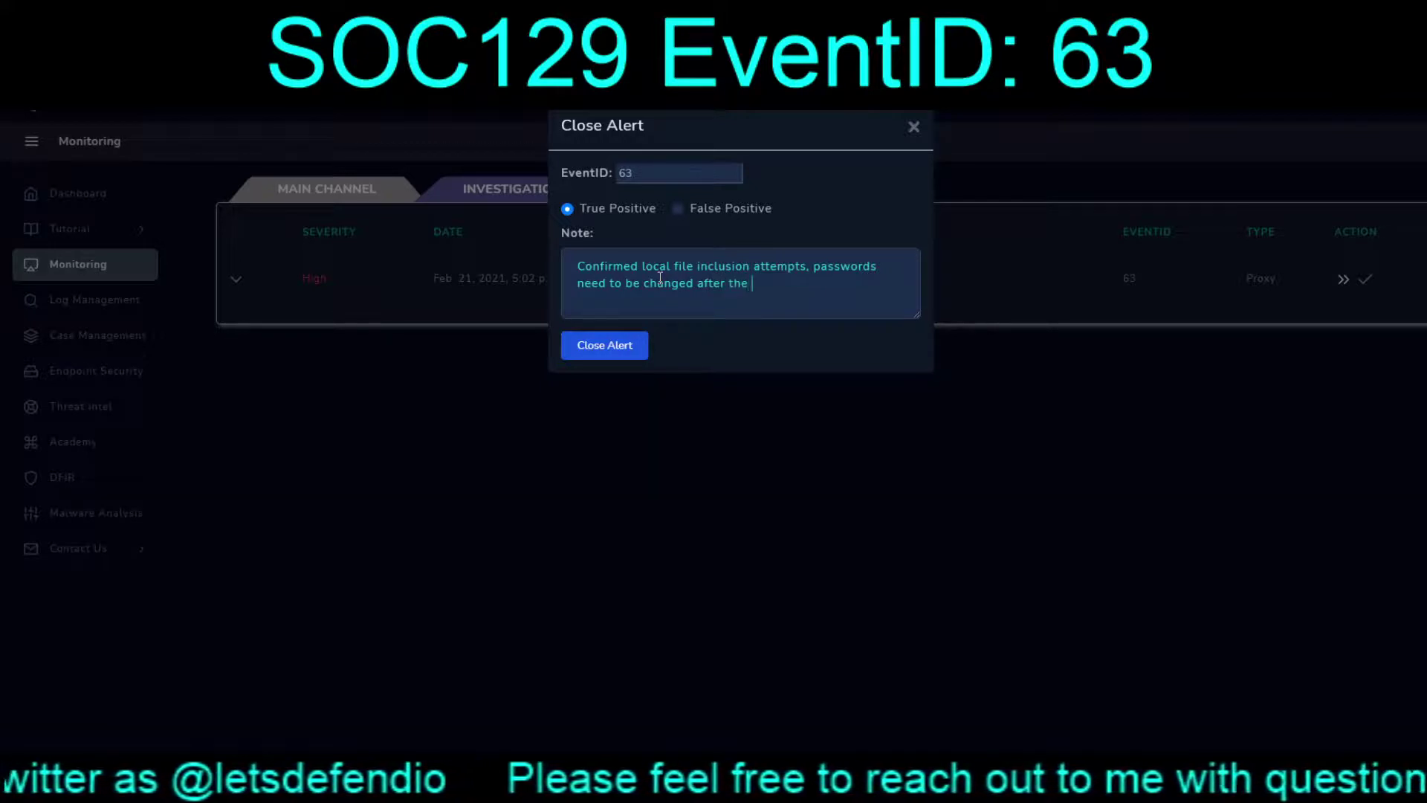
type(" server ")
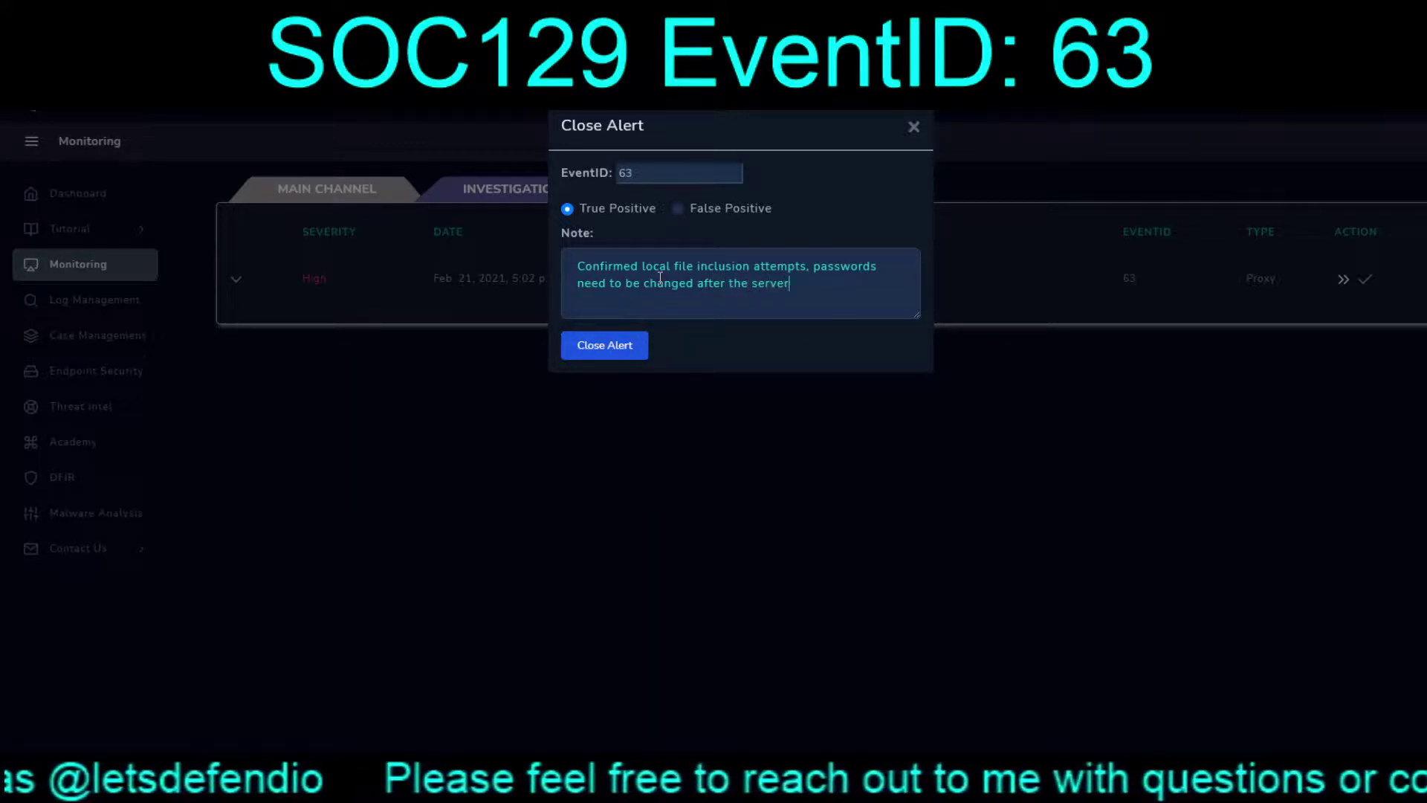
type("is")
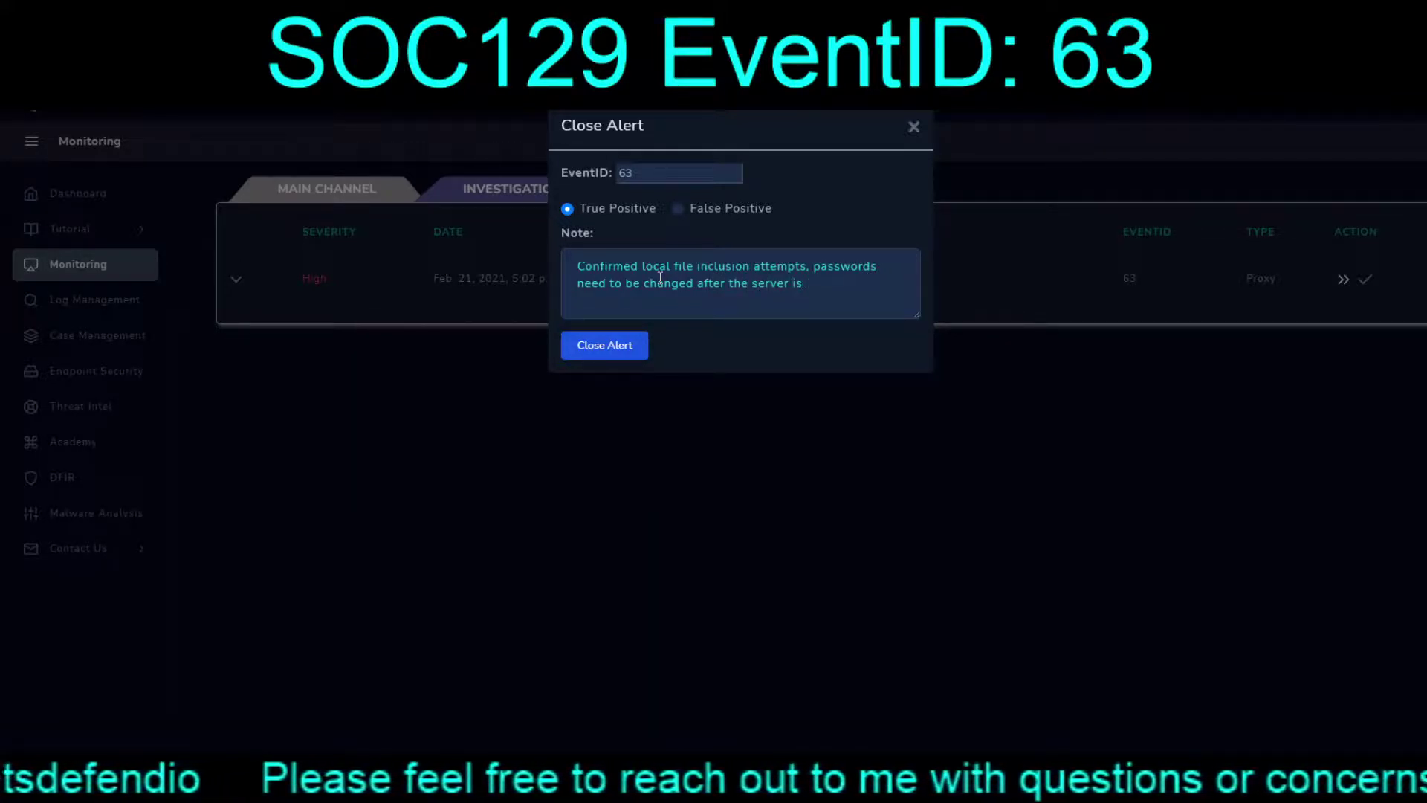
type(" locke")
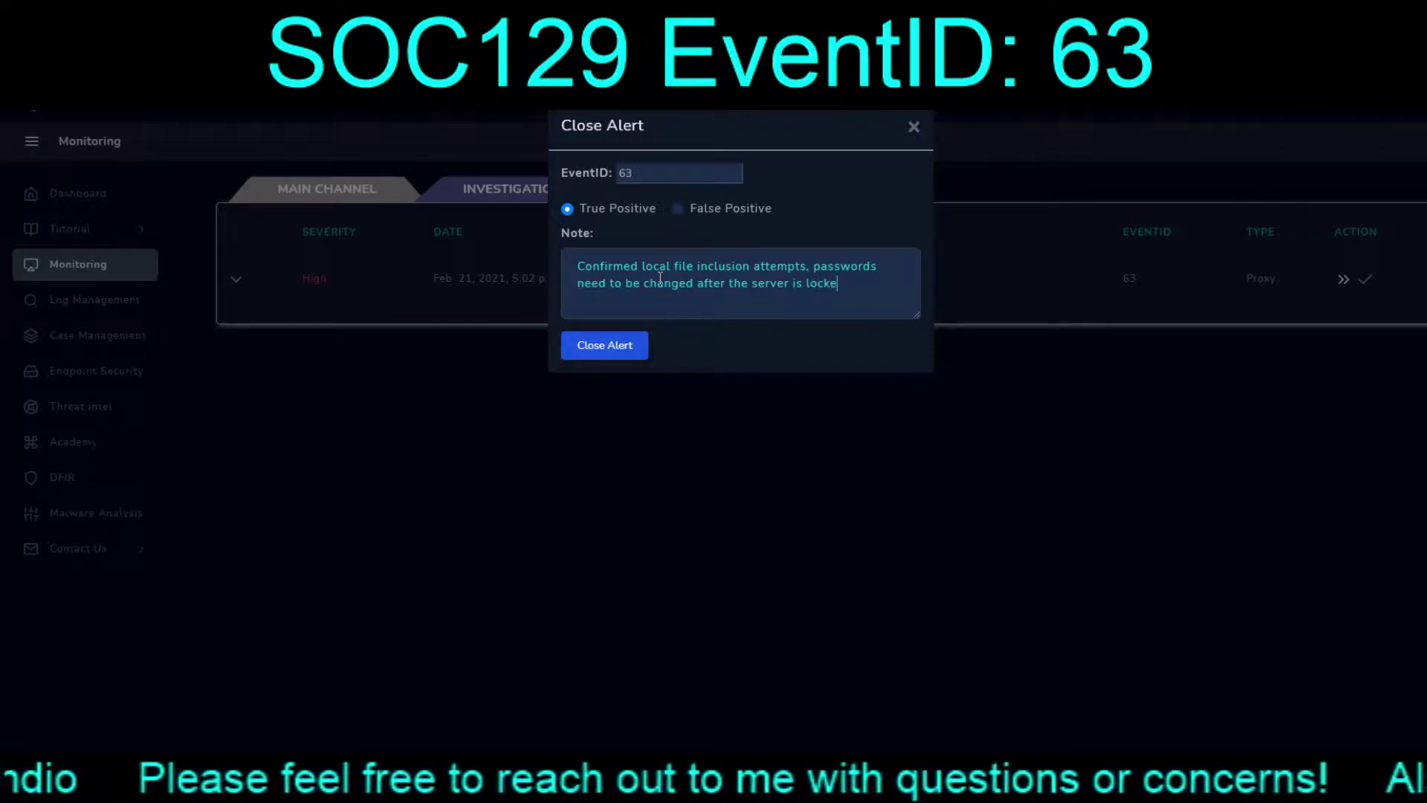
type("d down from a ")
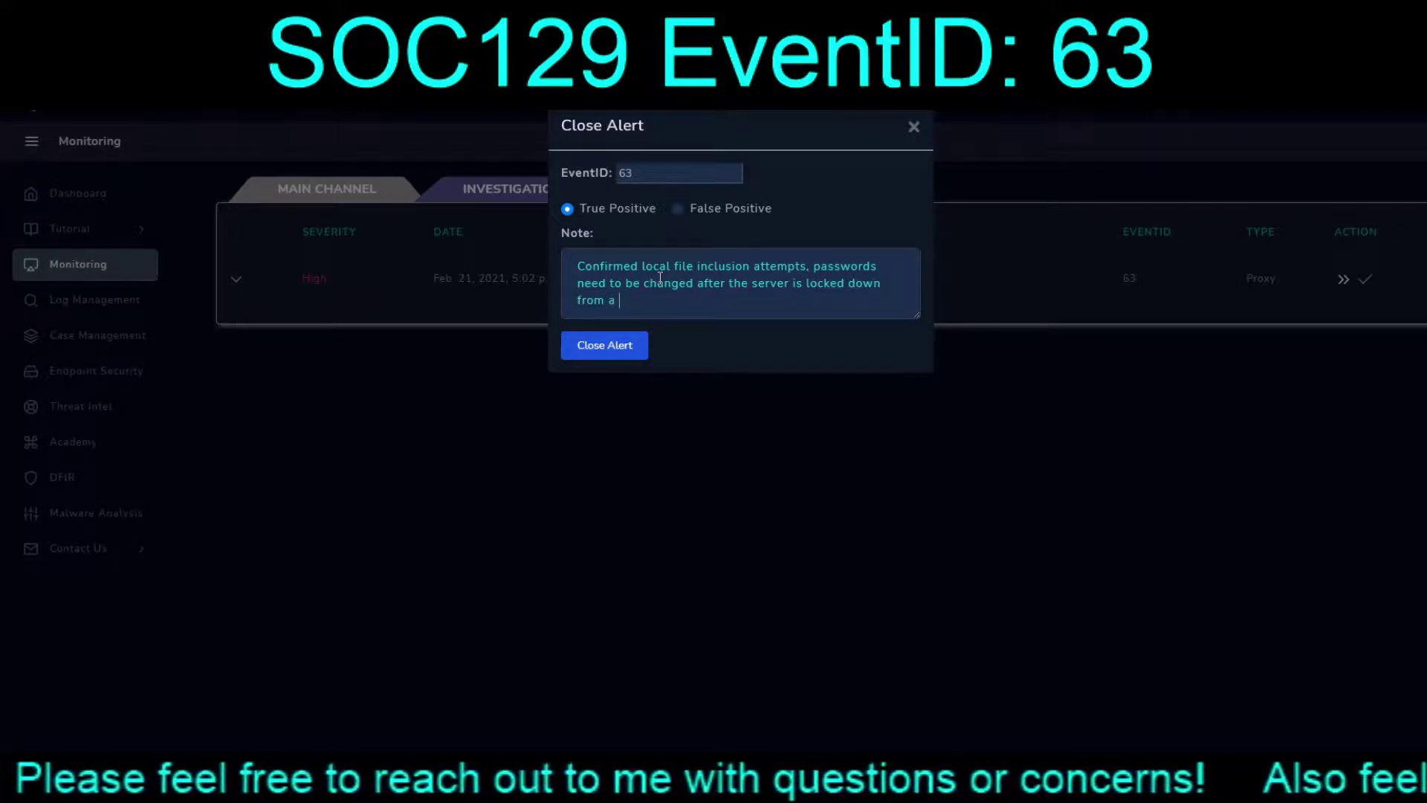
type("firewall stand")
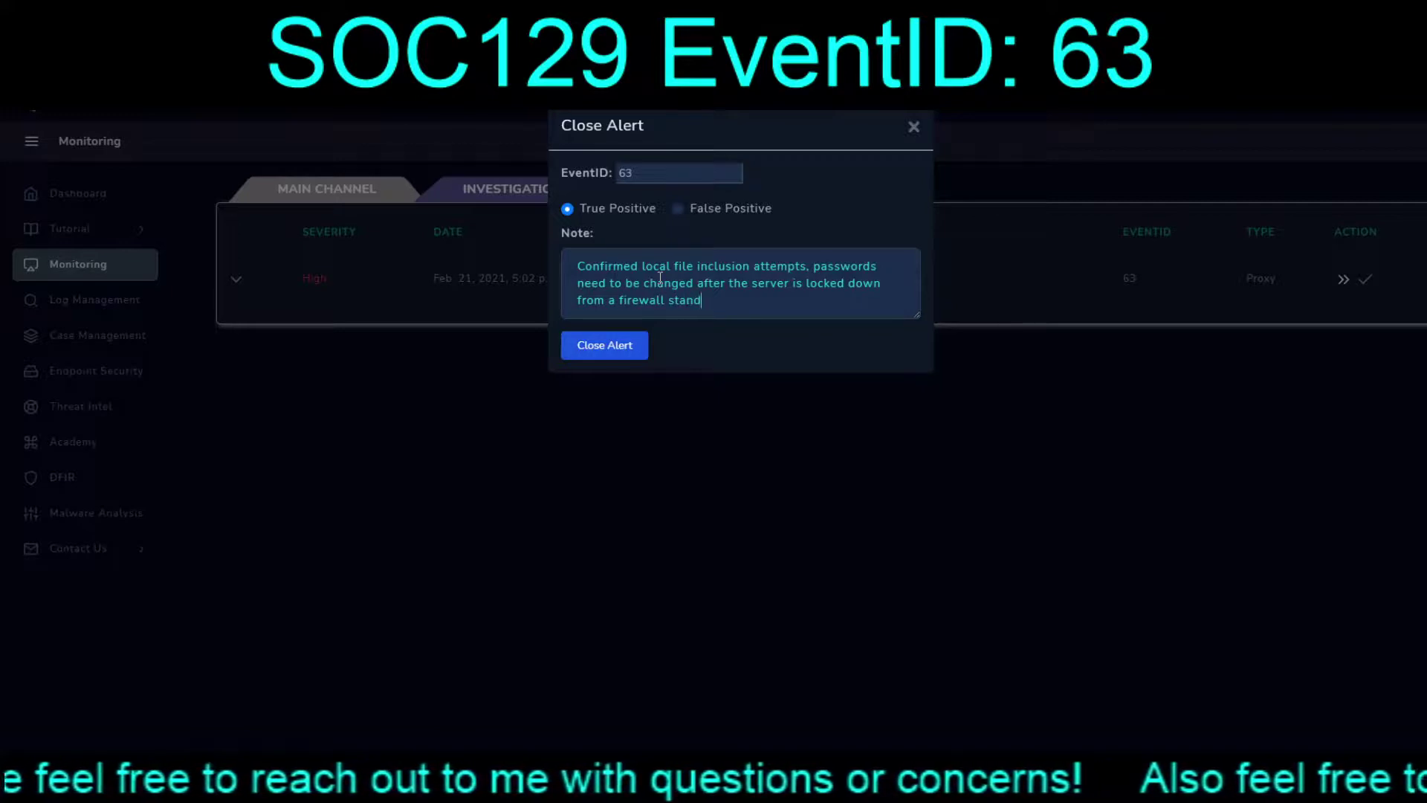
type("point.")
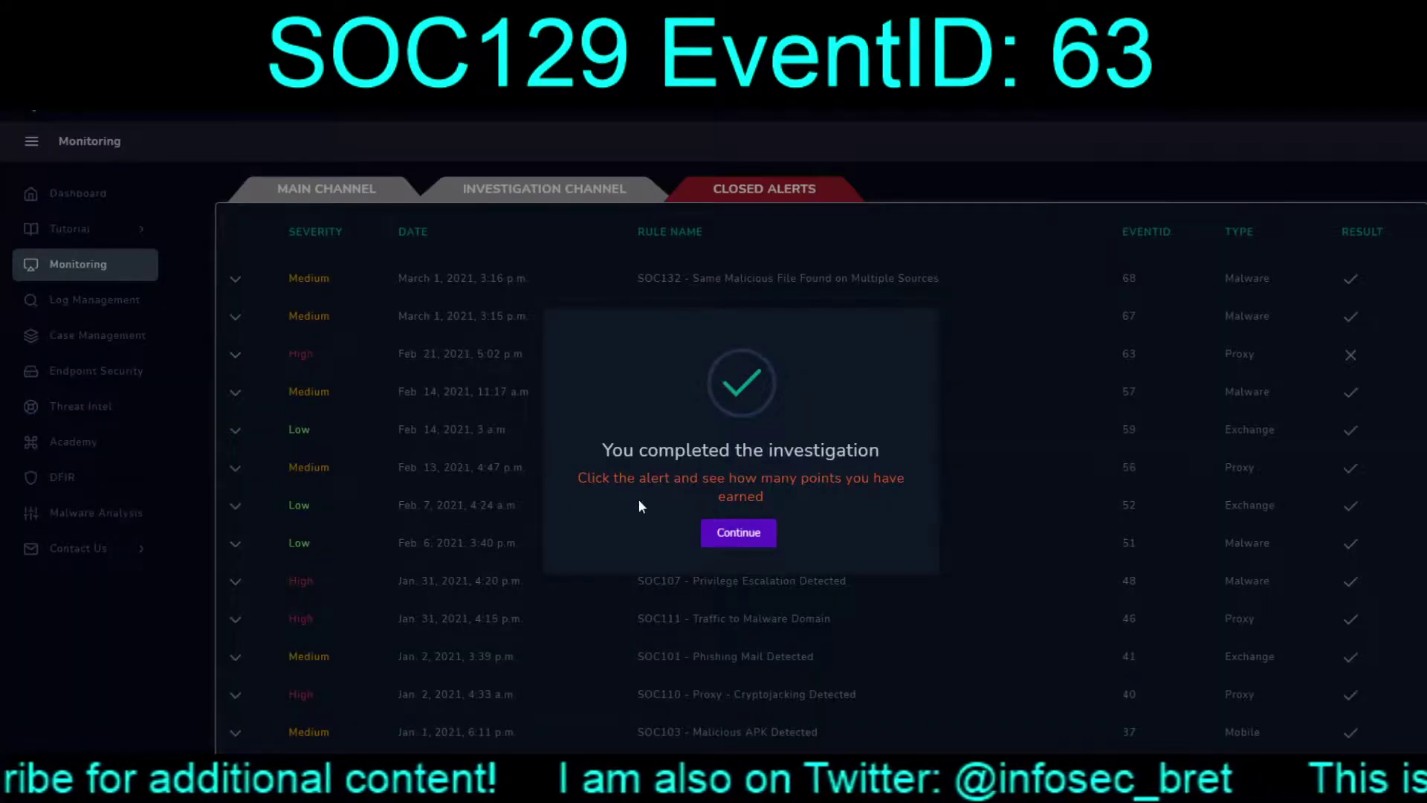
left_click(736, 532)
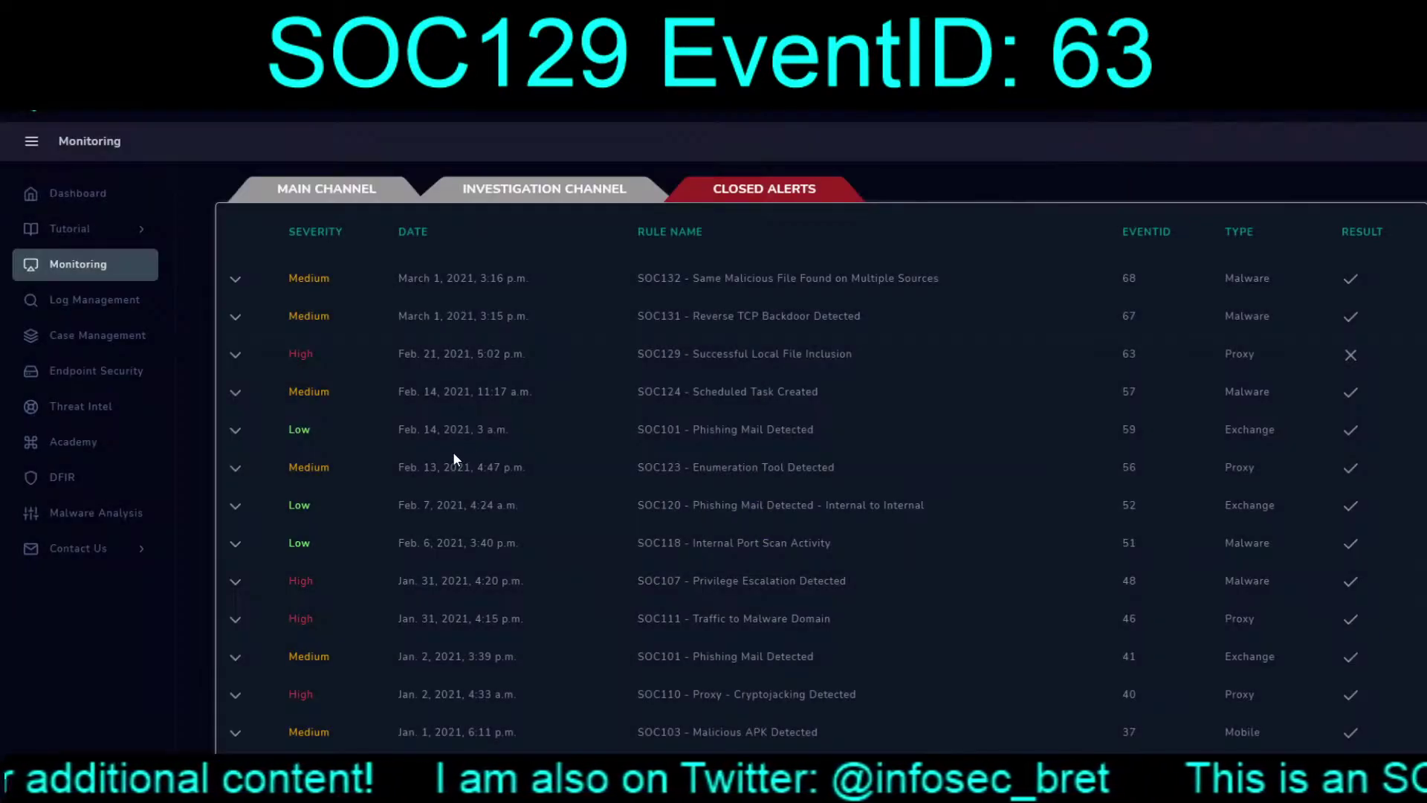
Examine the closed SOC129 alert with EventID 63 and highlight its scored answer and the maliciousness and access questions of its playbook
left_click(241, 357)
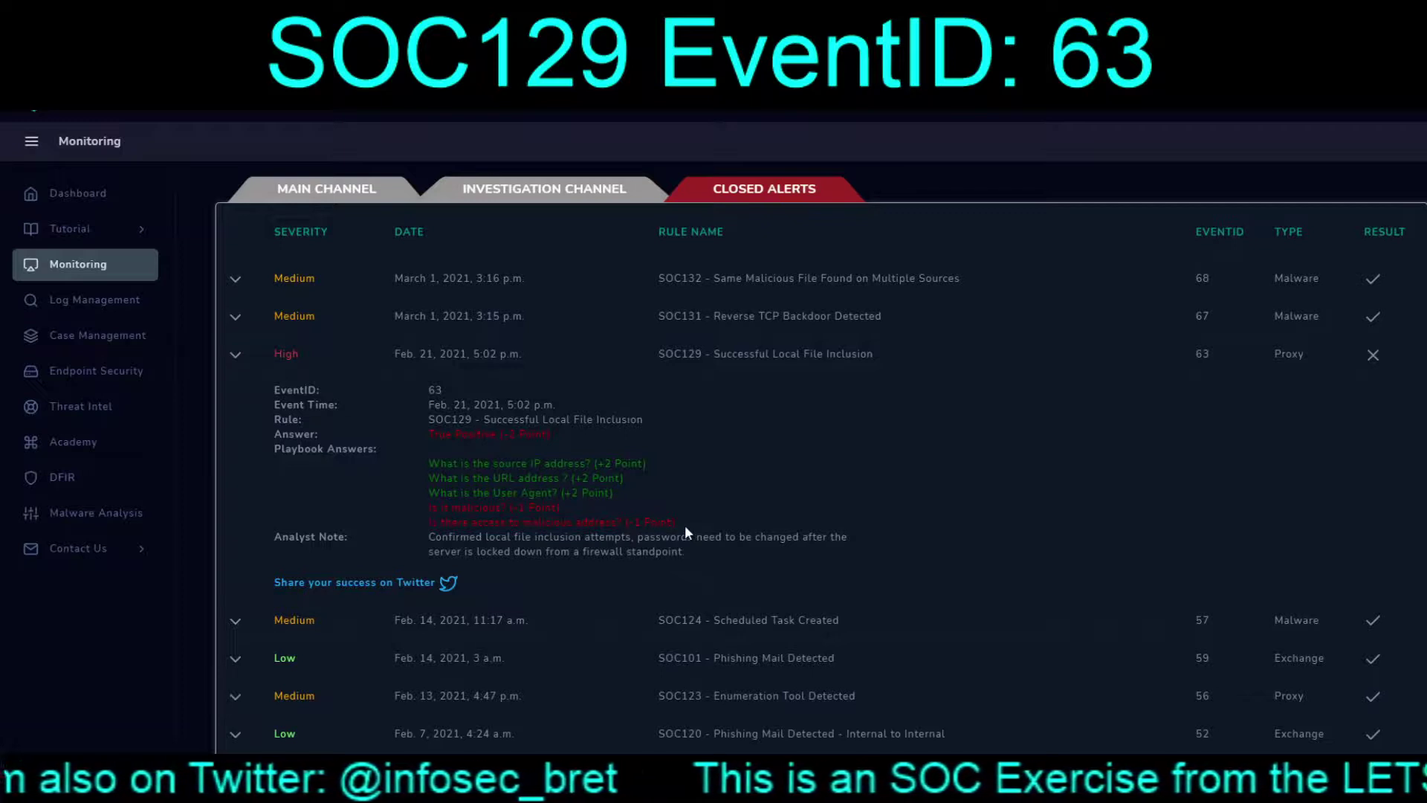
left_click_drag(685, 524, 437, 524)
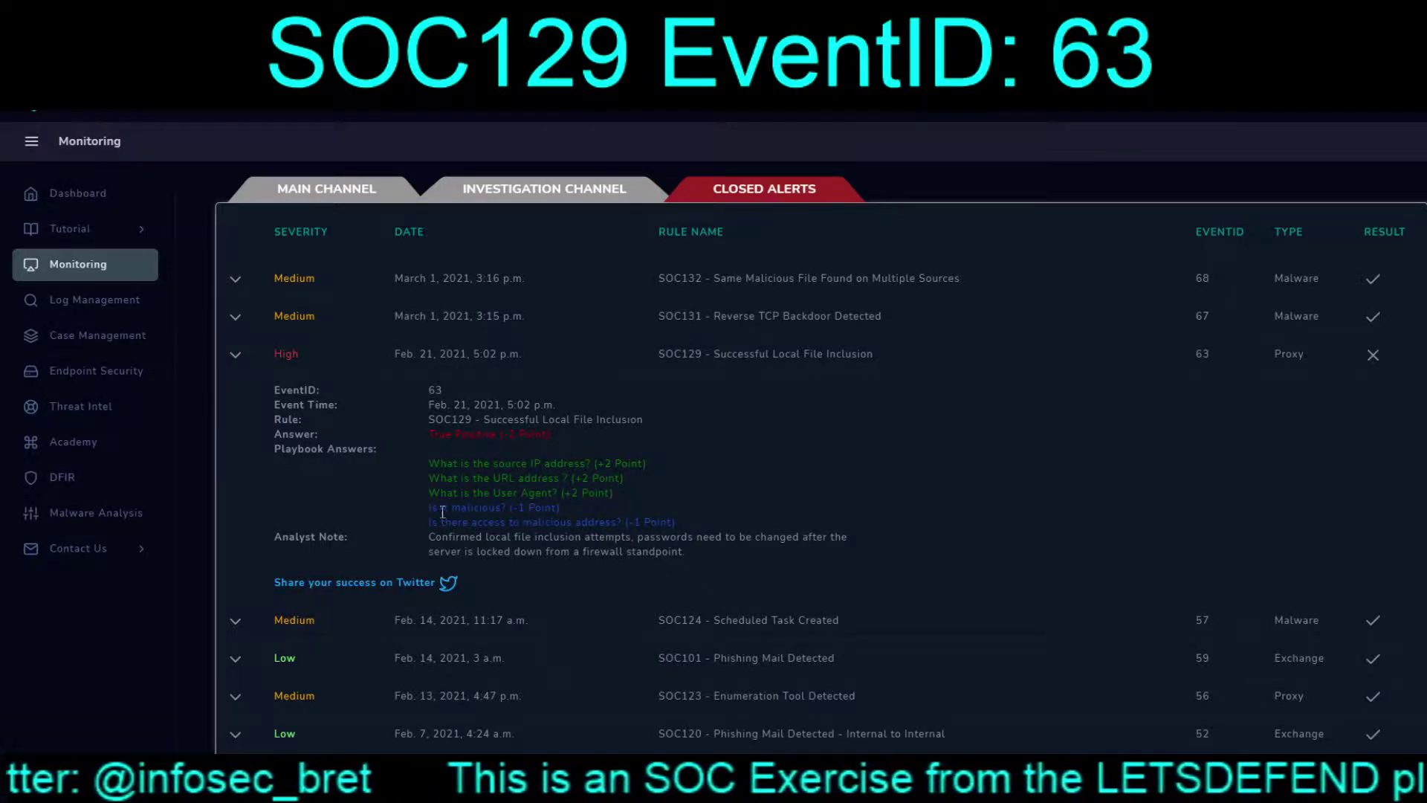
left_click_drag(568, 440, 426, 442)
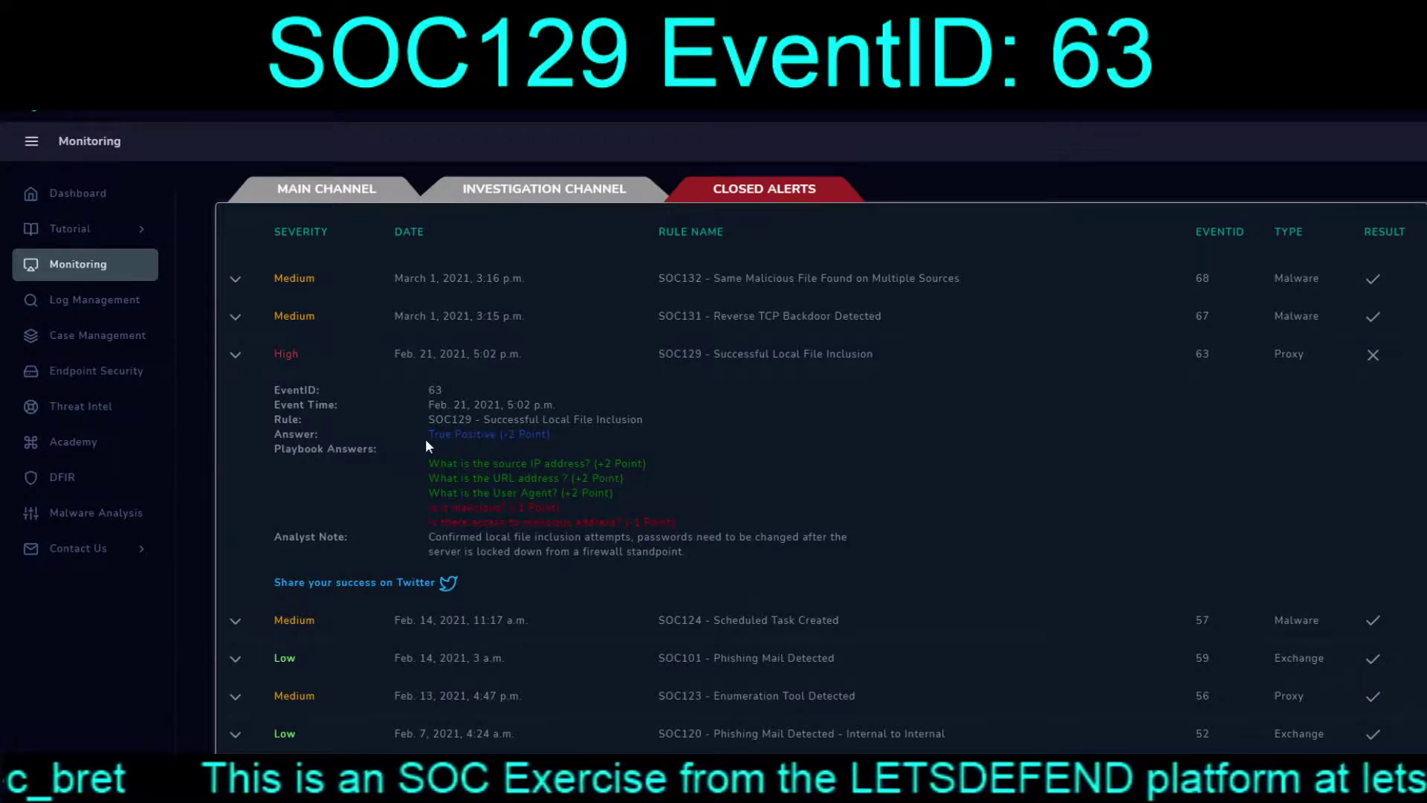
left_click_drag(680, 521, 416, 506)
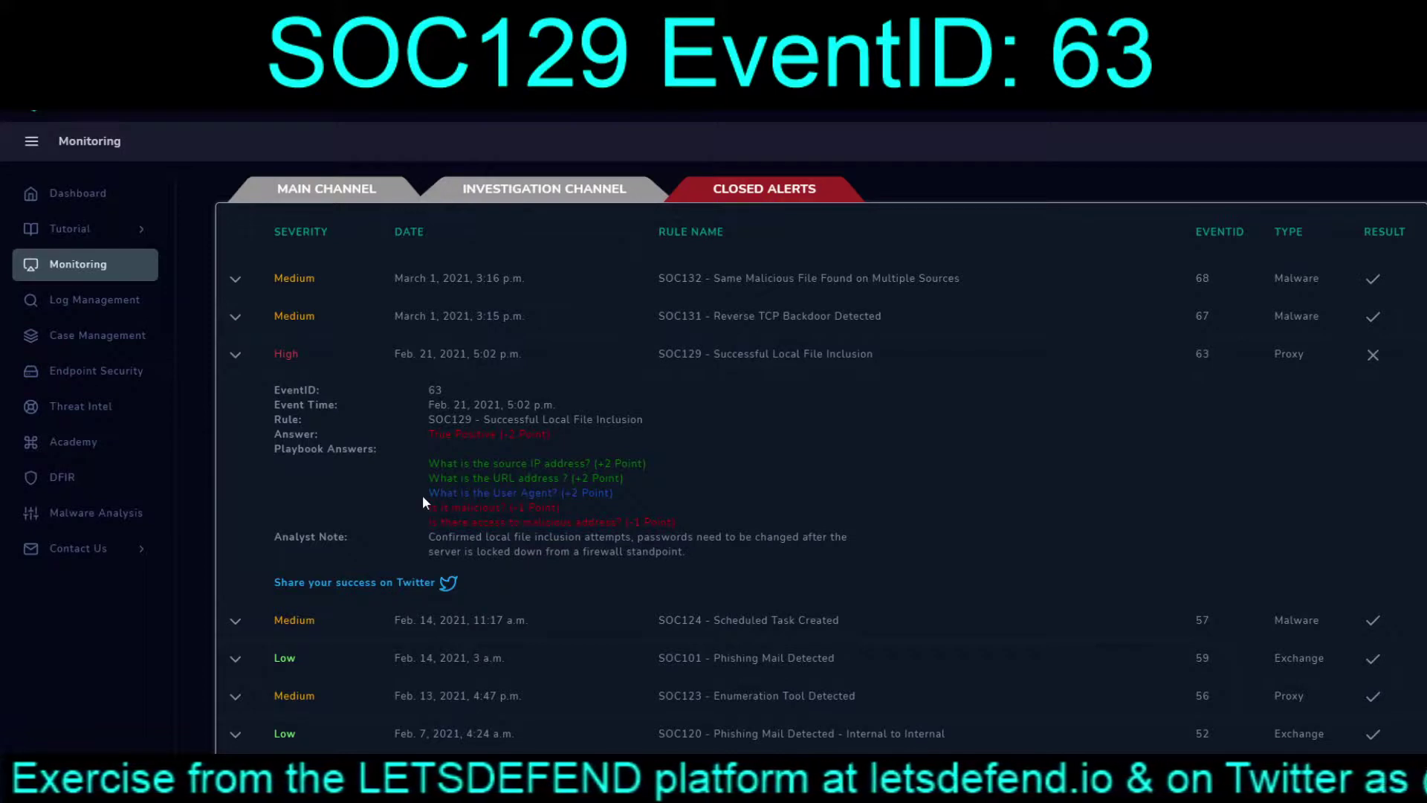
left_click(428, 461)
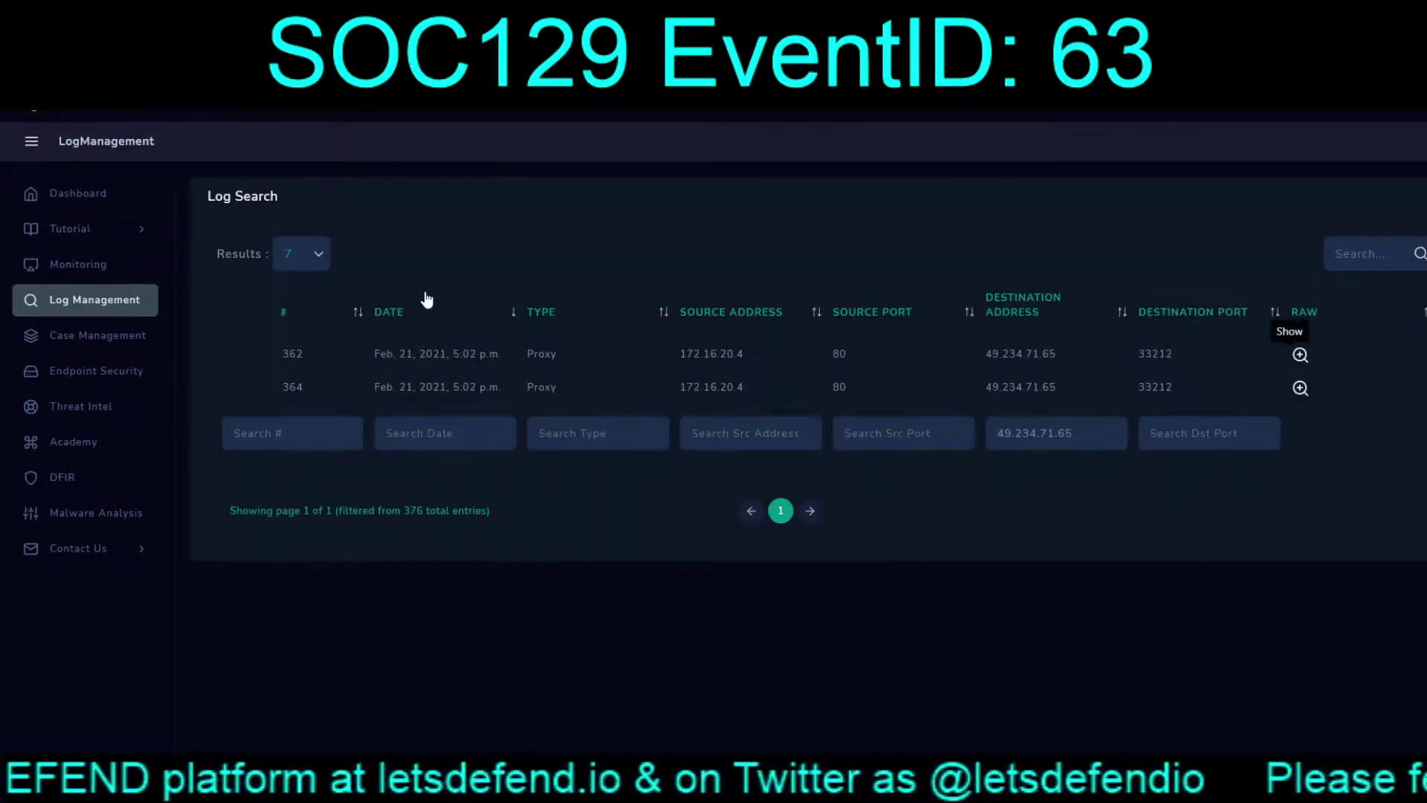
Recheck the raw logs of the proxy responses sent to 49.234.71.65, including entry 362, and of that address's requests, including entry 363
left_click(1304, 355)
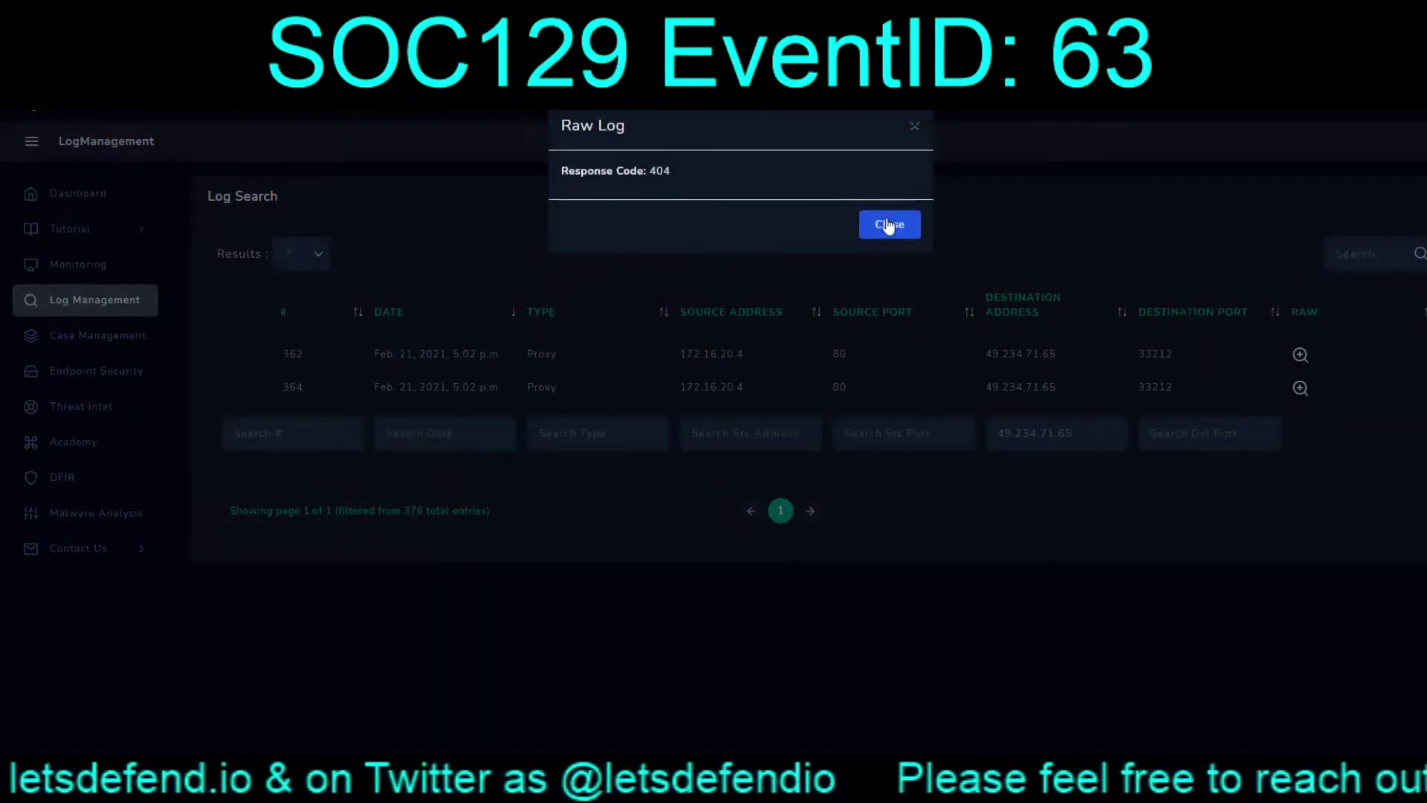
left_click(889, 226)
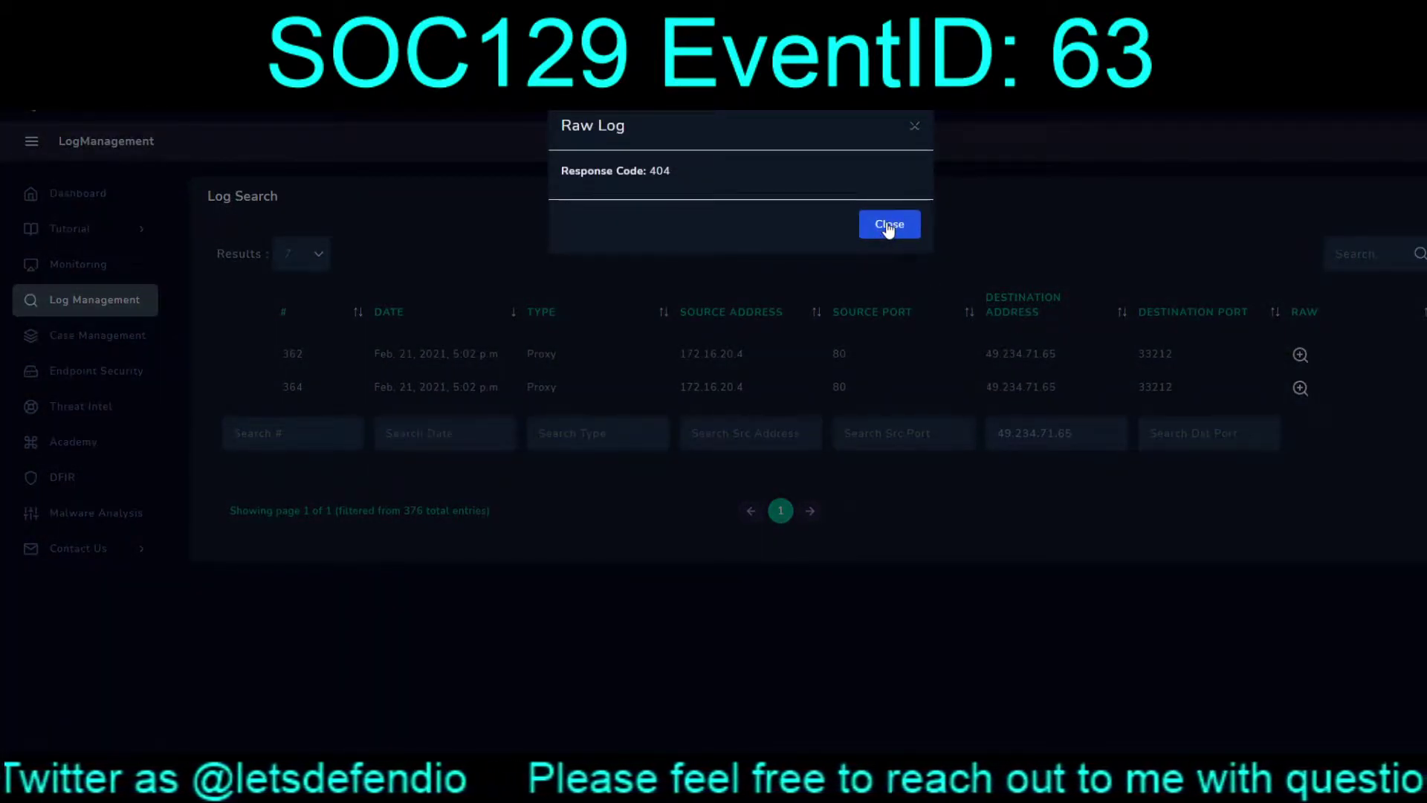
left_click(888, 226)
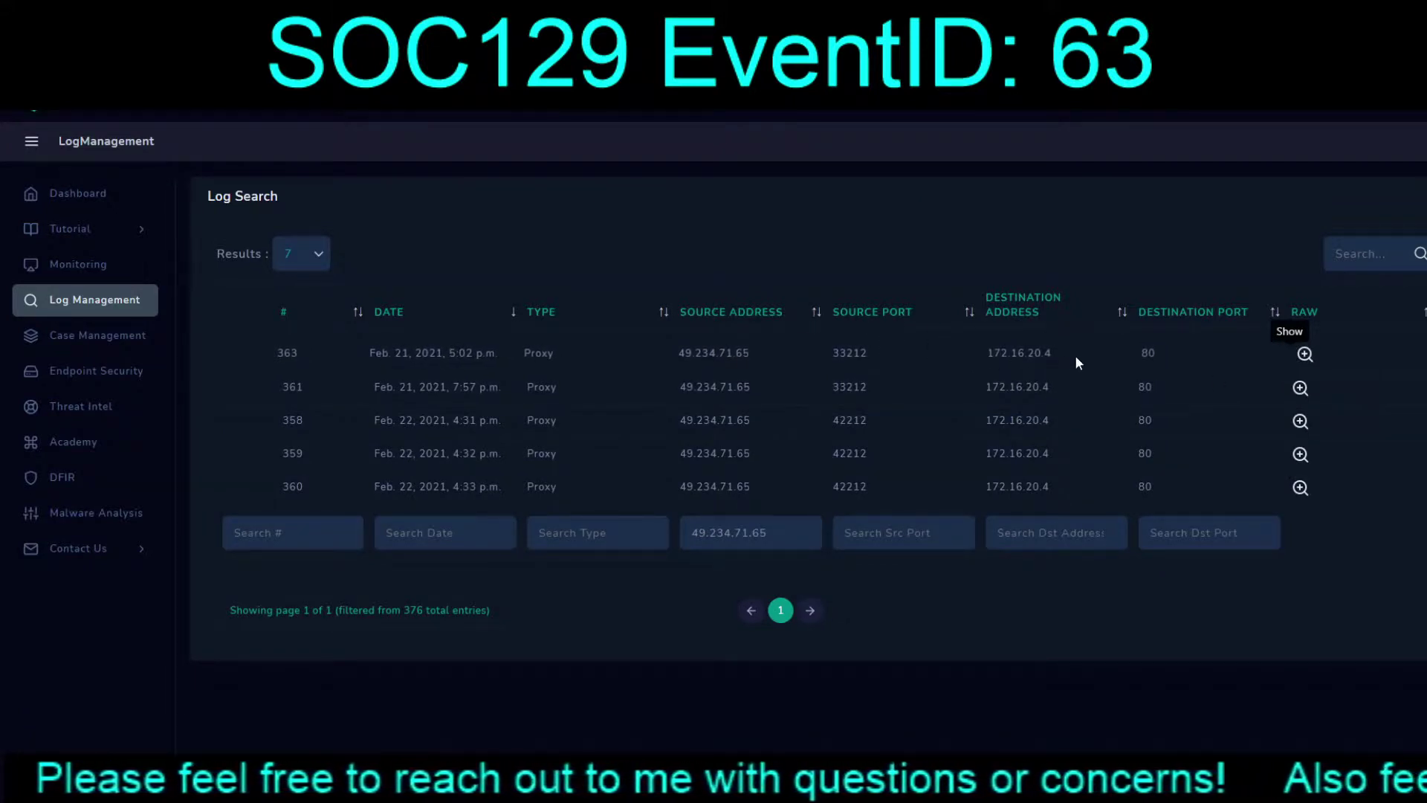
left_click(1305, 354)
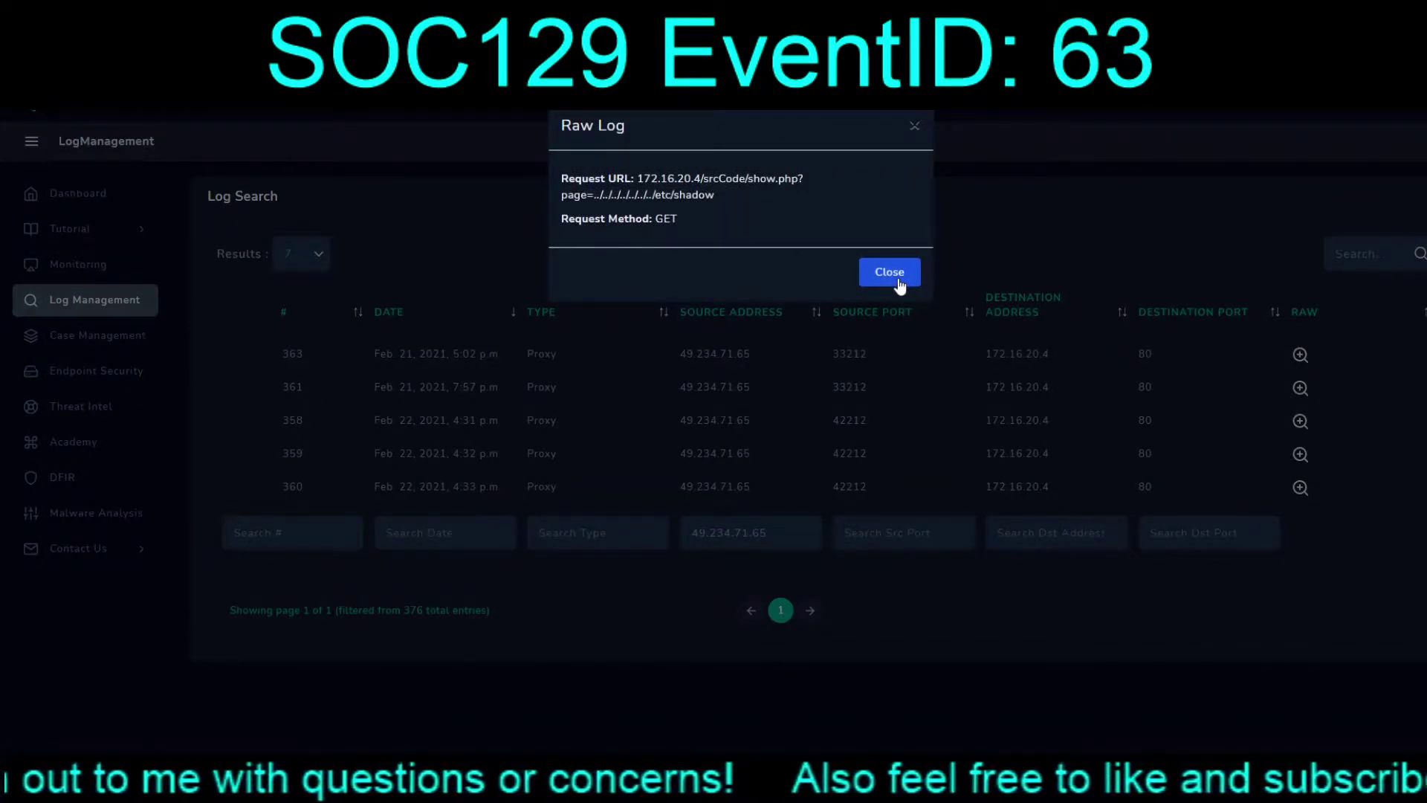
left_click(893, 274)
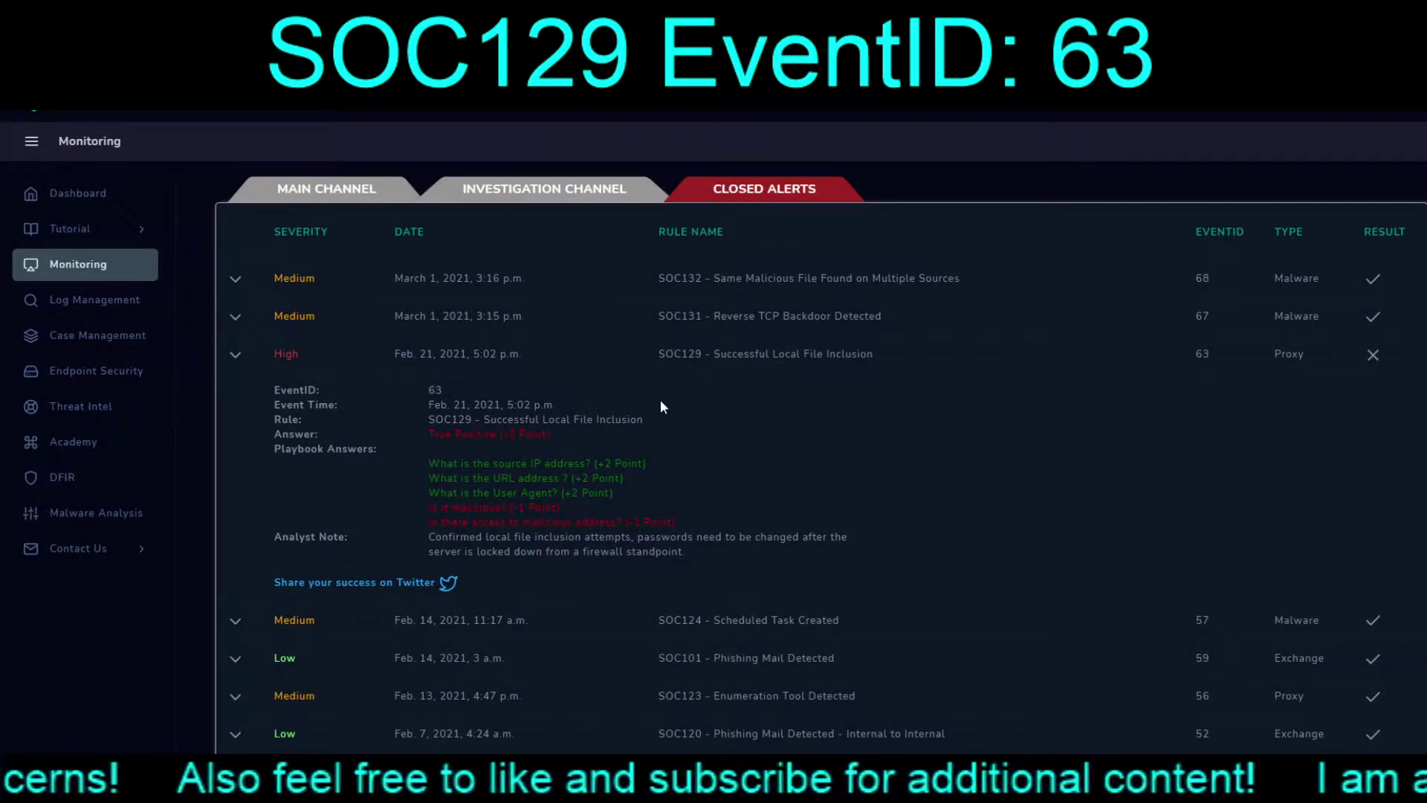
Highlight the scored answer of closed alert 63 and recheck the response code in the raw log of proxy entry 362
left_click_drag(565, 436, 466, 389)
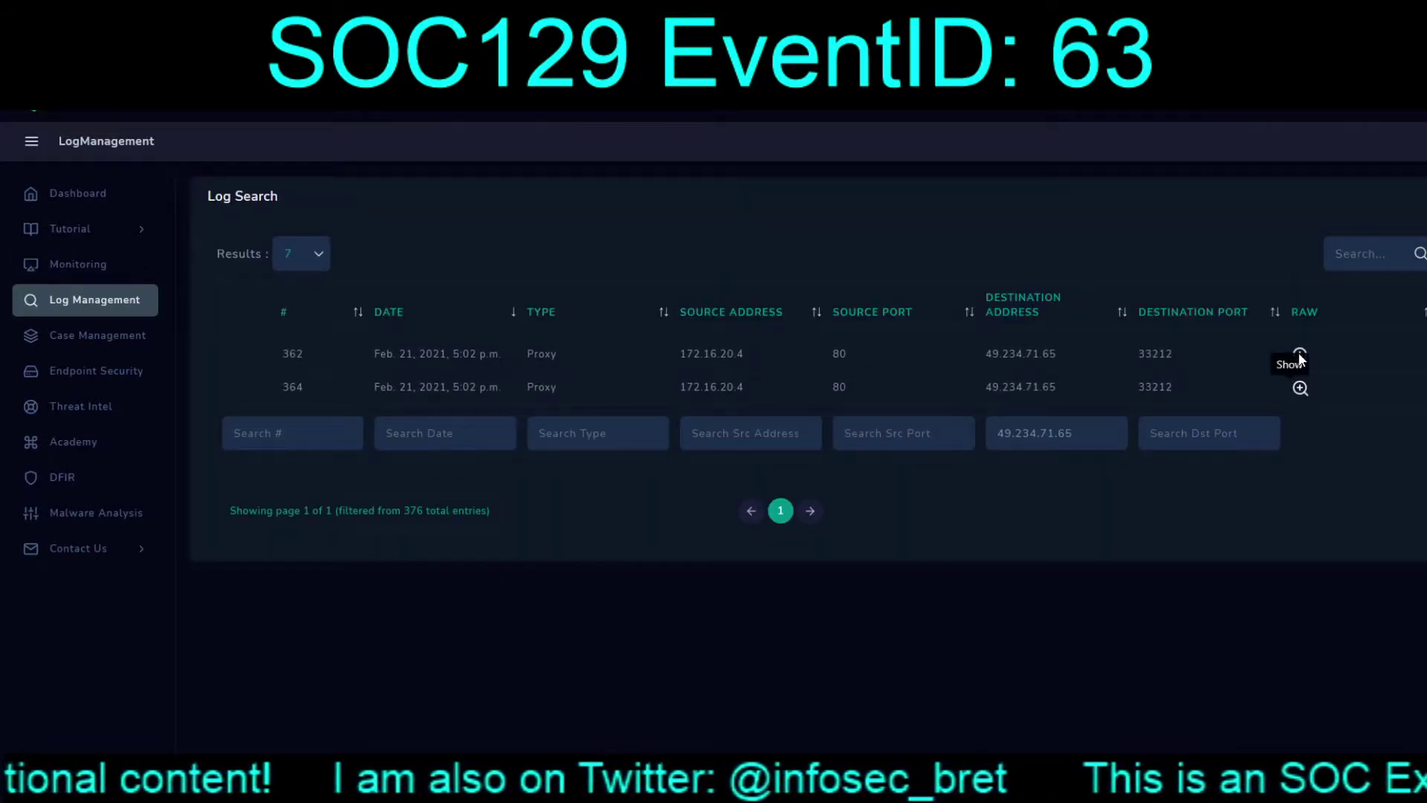
left_click(1302, 356)
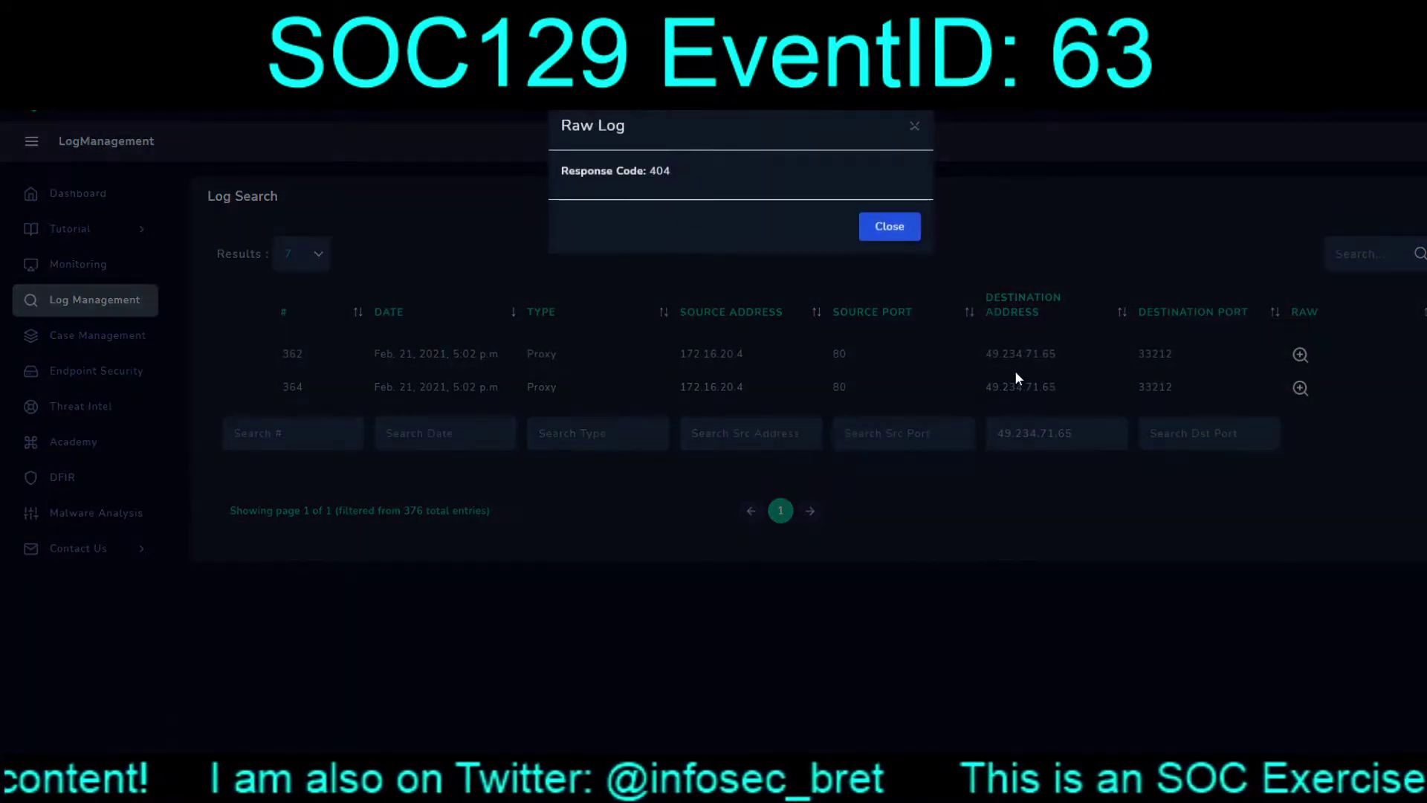
left_click_drag(567, 171, 739, 203)
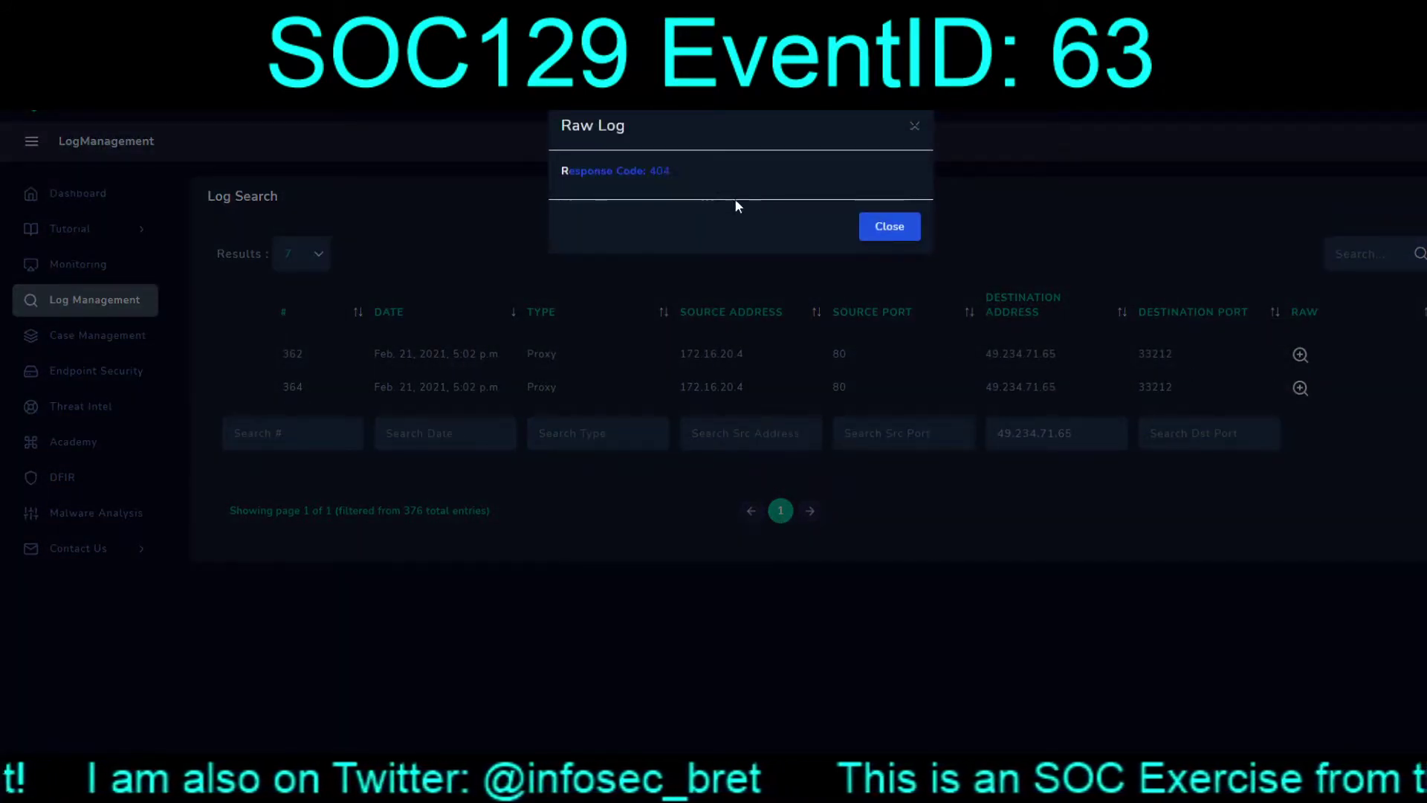
left_click(835, 238)
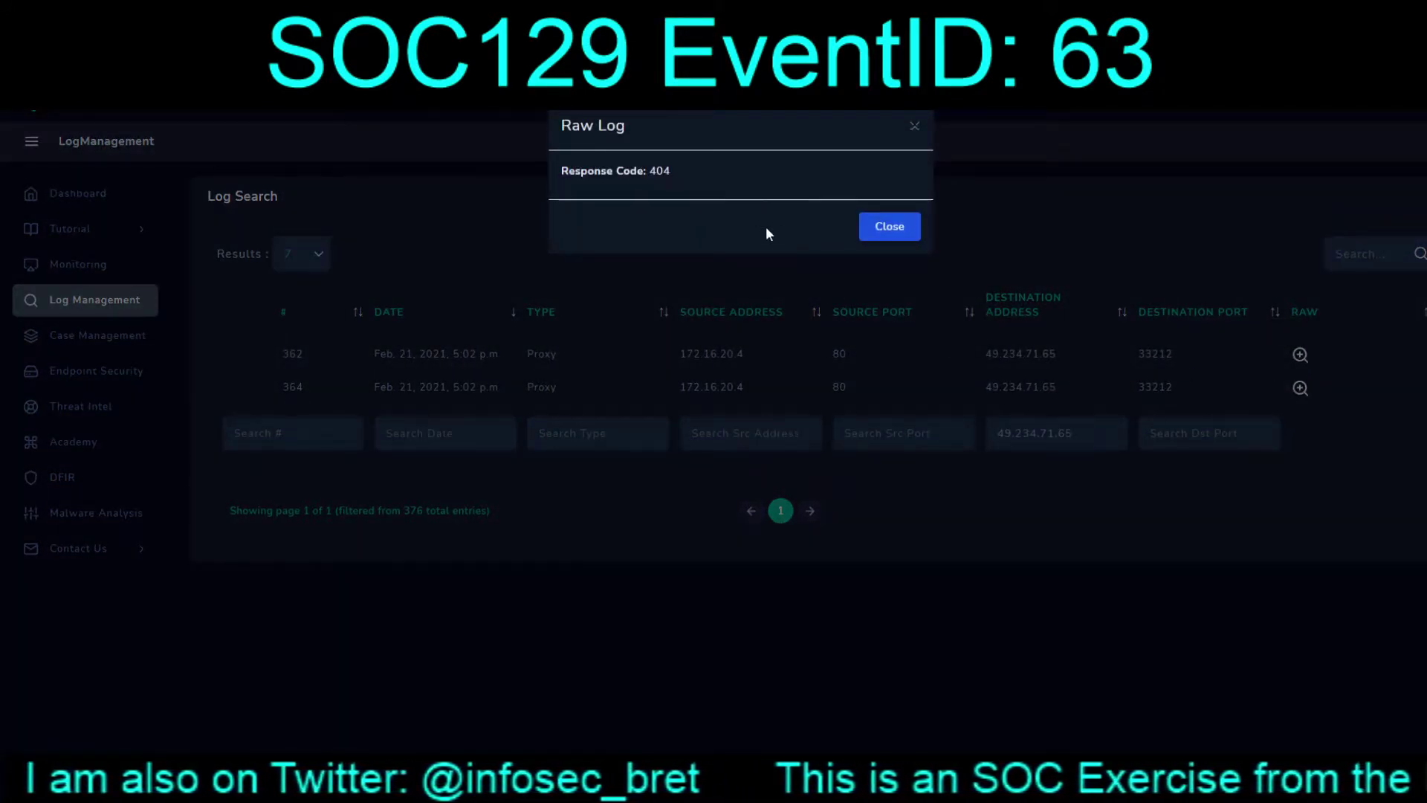
left_click(888, 225)
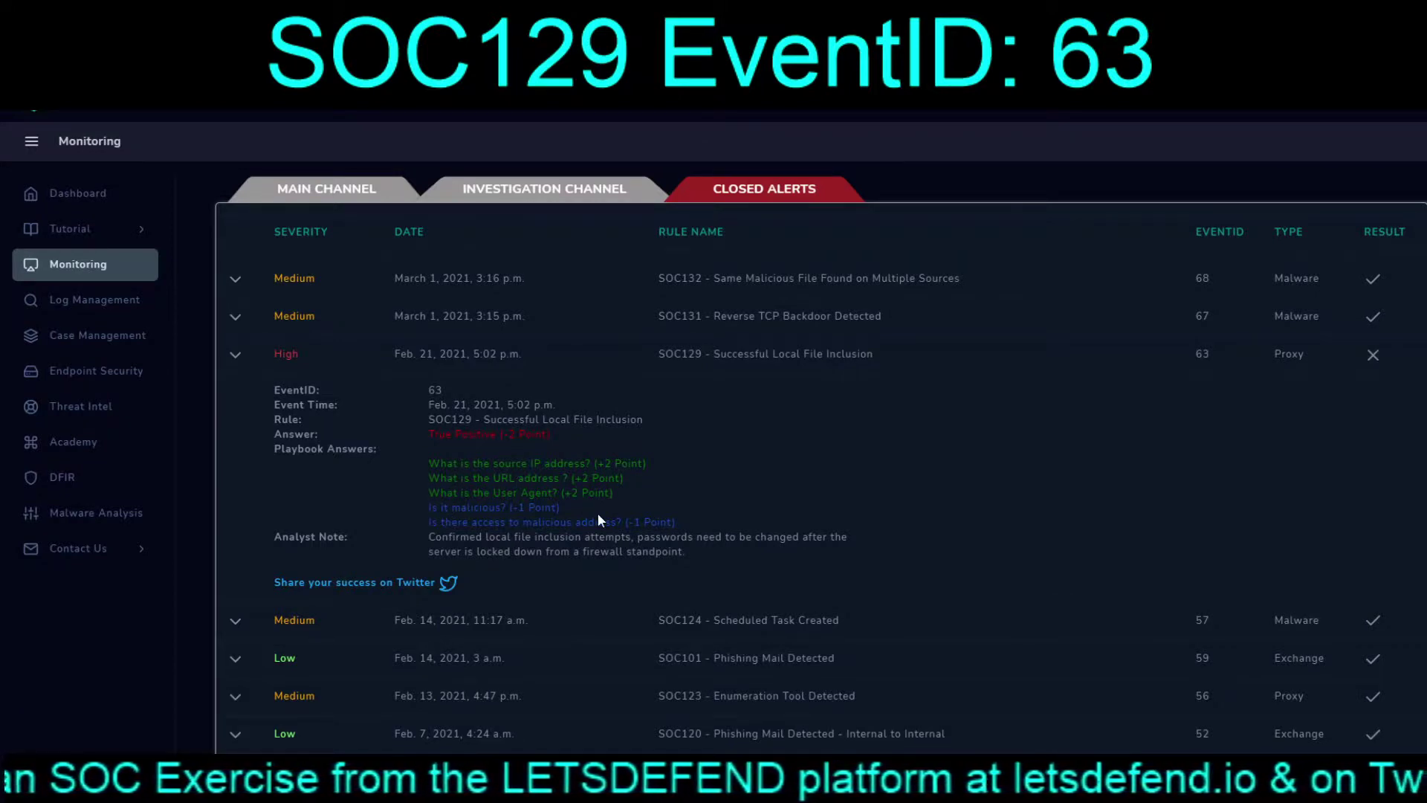
Review the "Is it malicious?" playbook answer and the analyst note in the closed SOC129 alert, highlighting their text
left_click(444, 508)
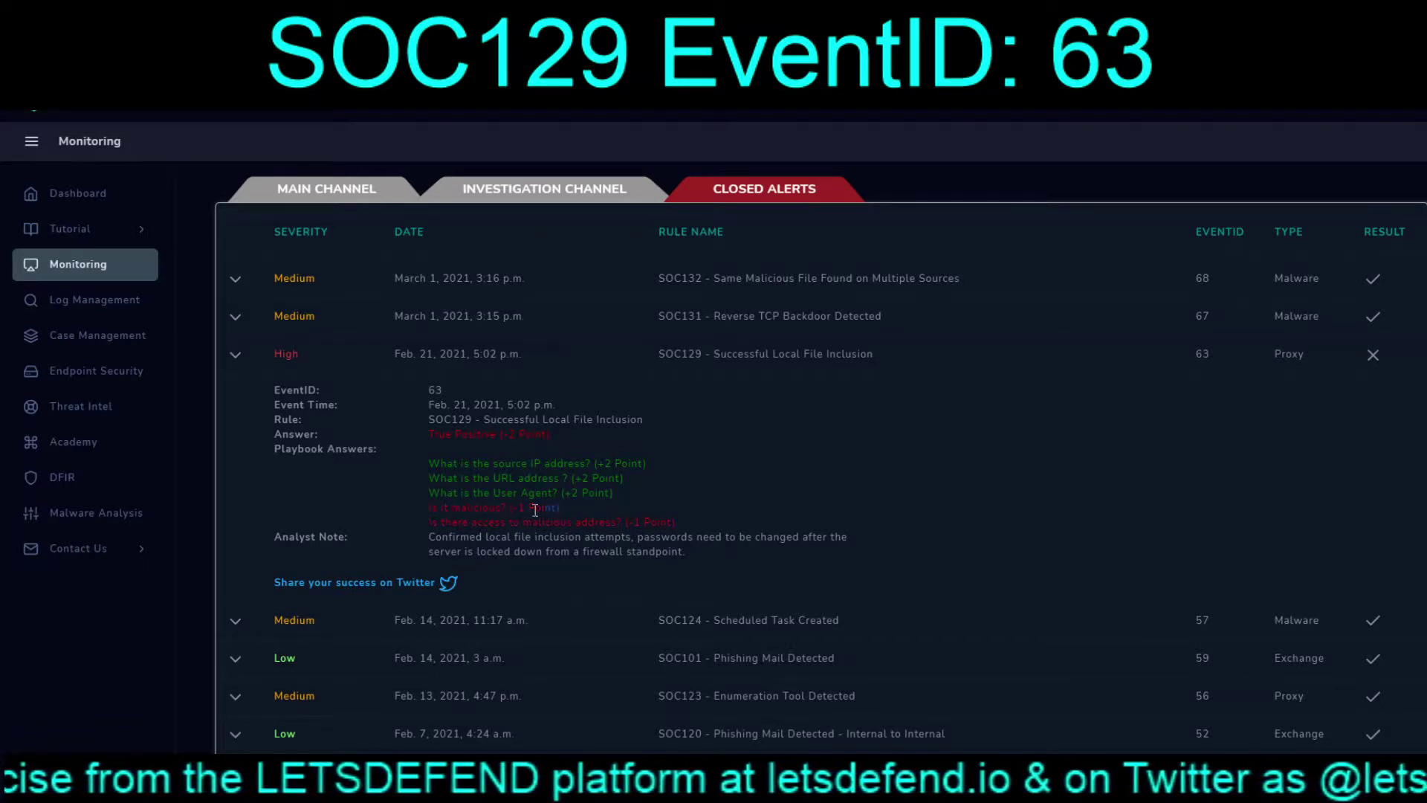
left_click_drag(536, 510, 417, 512)
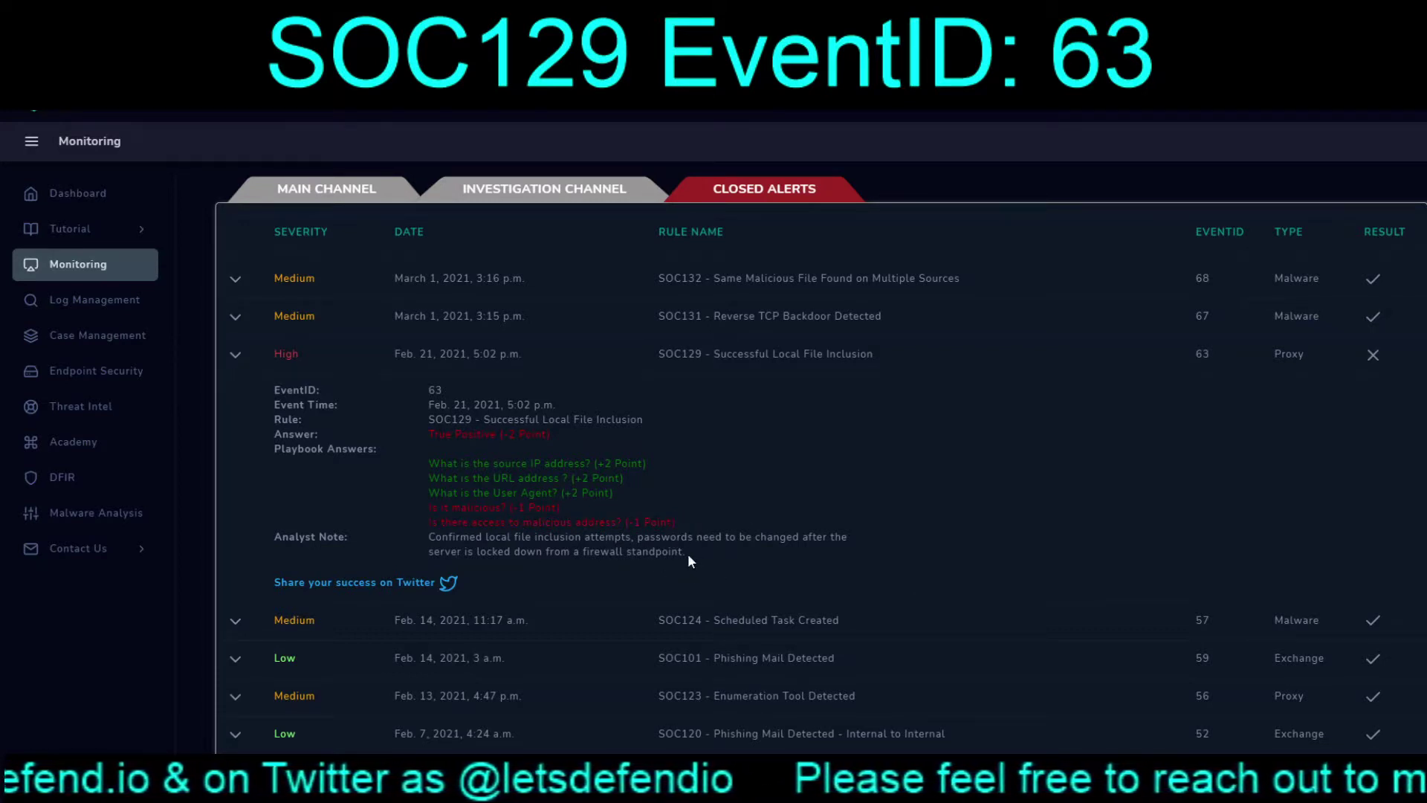
left_click_drag(688, 553, 644, 538)
left_click(642, 580)
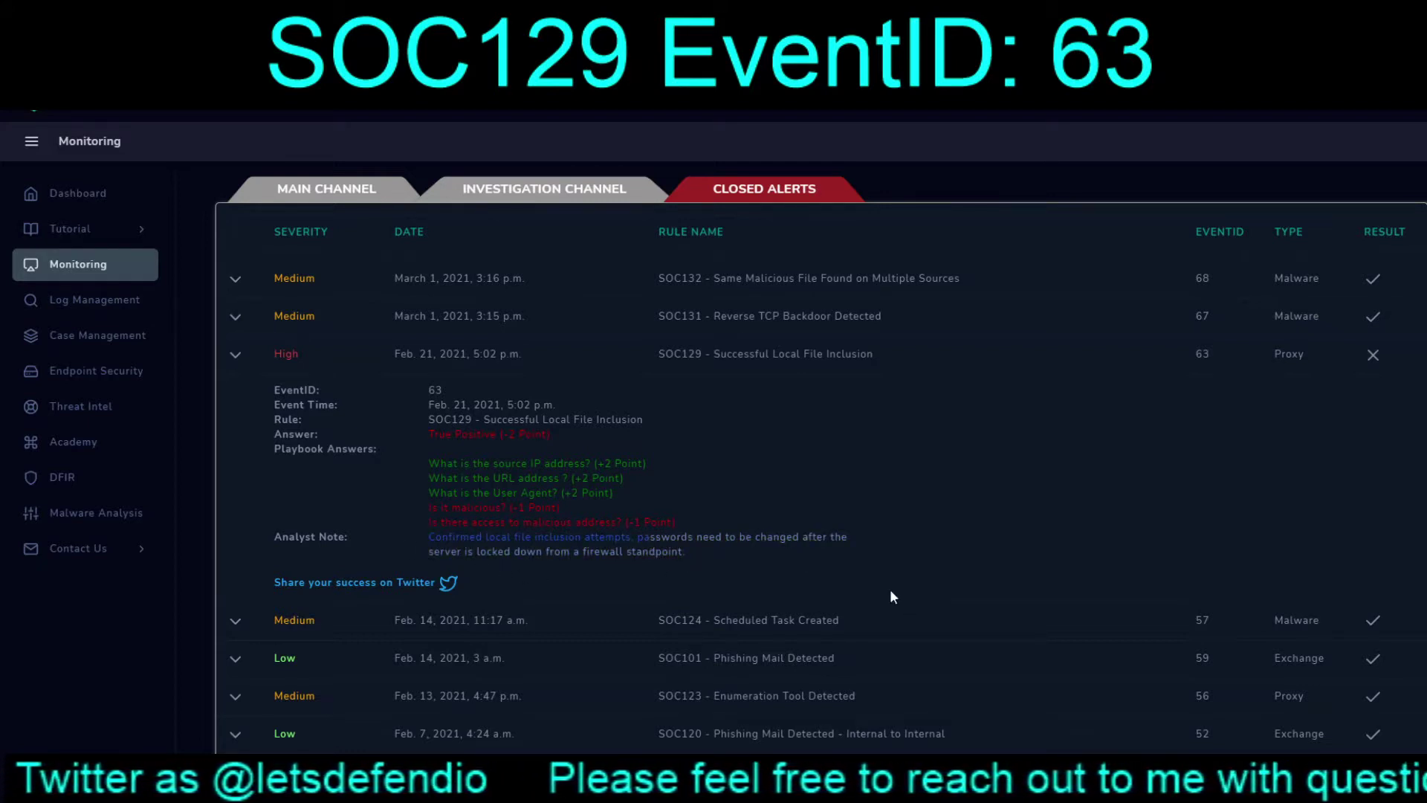